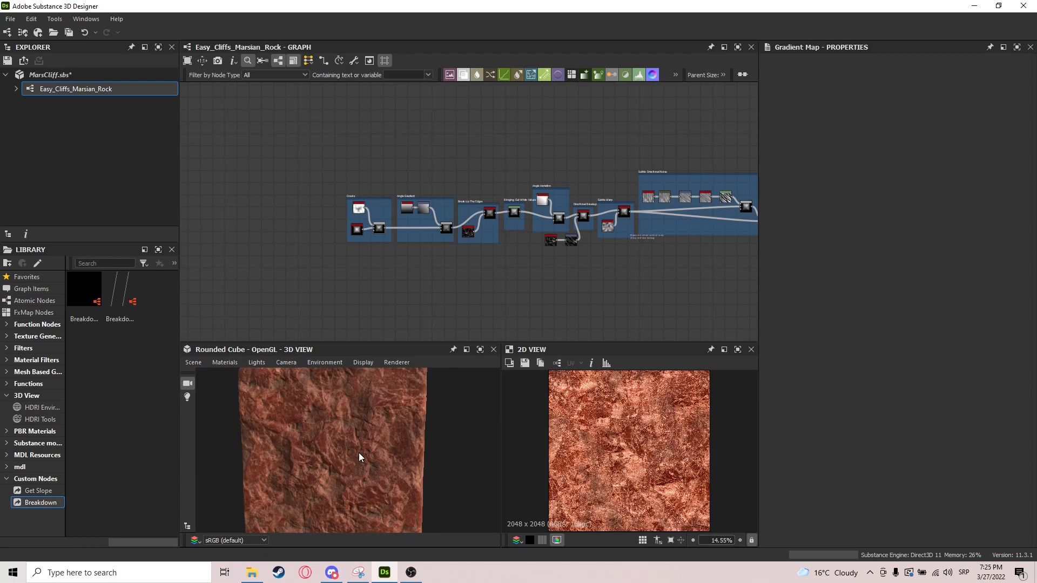
Examine the finished rock material on the rounded cube in the 3D preview
scroll(358, 452, "down", 2)
left_click_drag(359, 452, 374, 448)
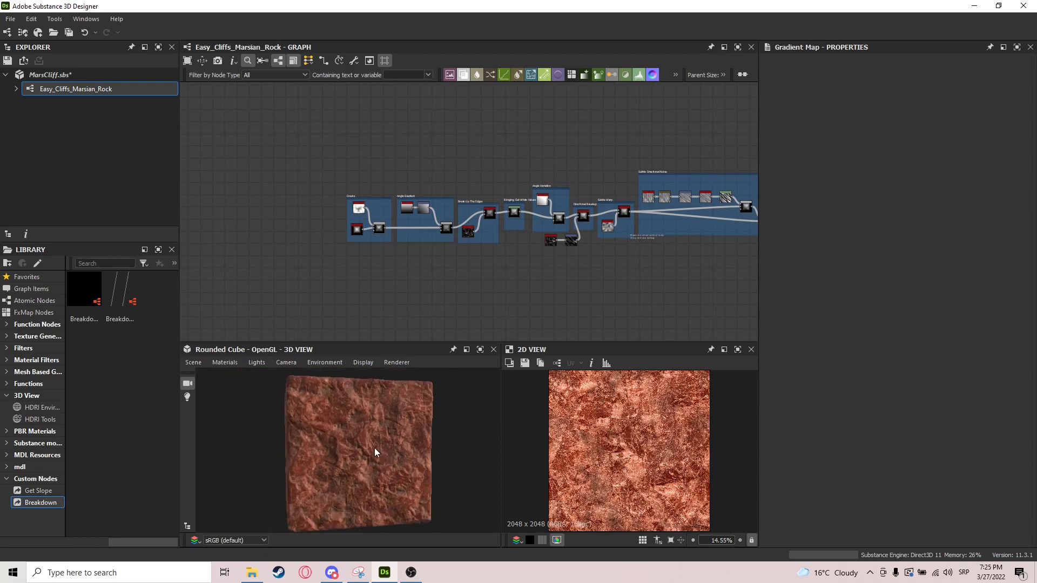
left_click_drag(375, 448, 336, 438)
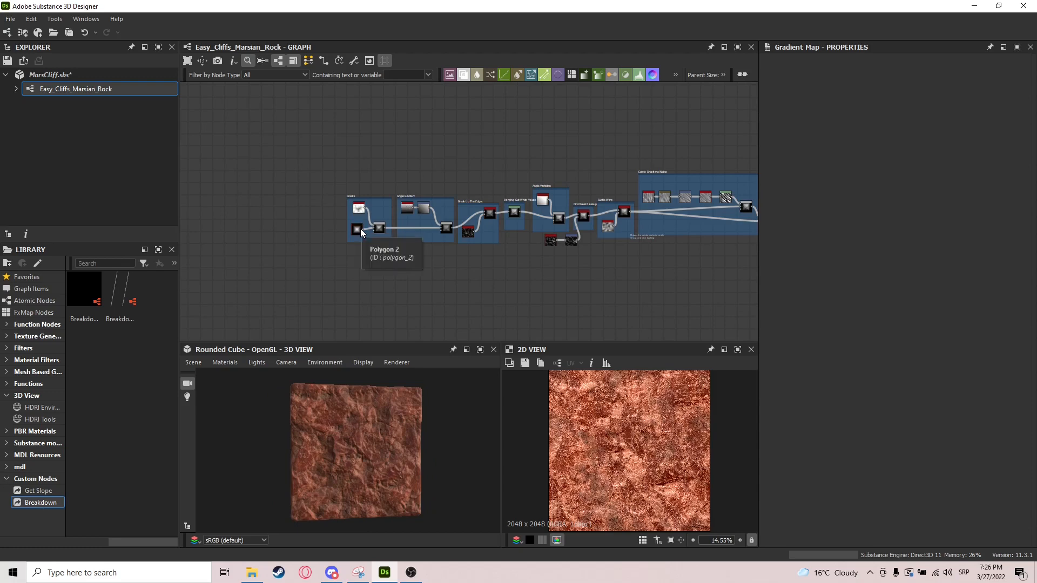
Preview the Polygon 2, Cells 1 and Blend nodes in the Cracks frame and inspect their parameters
scroll(361, 229, "up", 5)
middle_click_drag(353, 222, 371, 242)
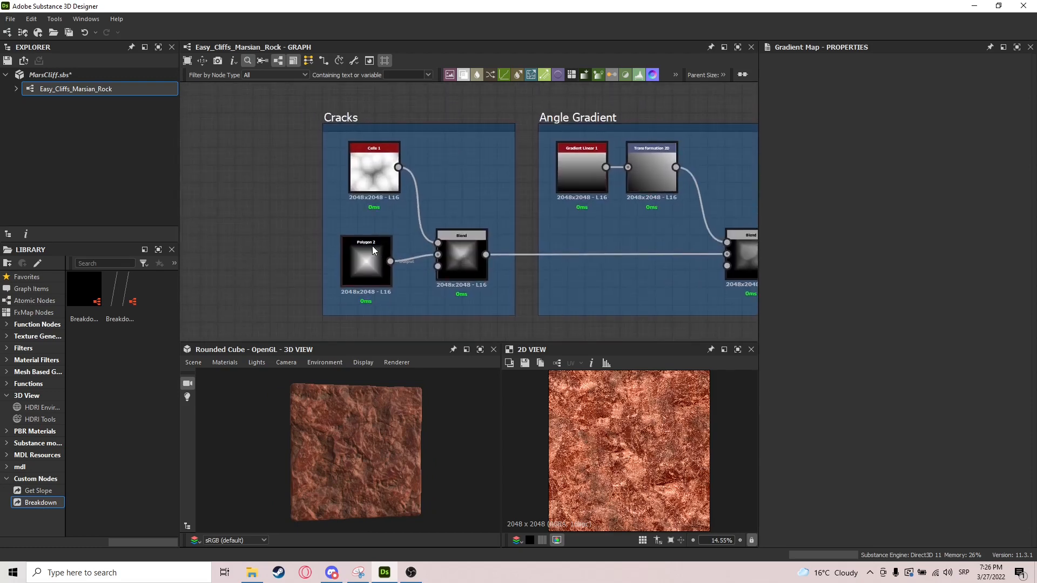
double_click(368, 257)
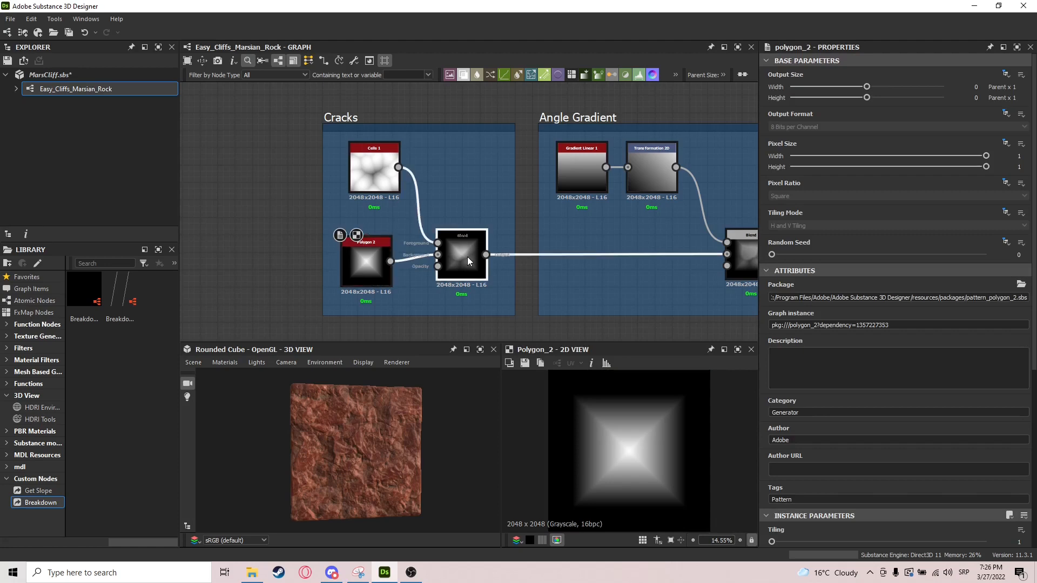
left_click_drag(468, 258, 478, 246)
double_click(378, 180)
scroll(809, 512, "down", 2)
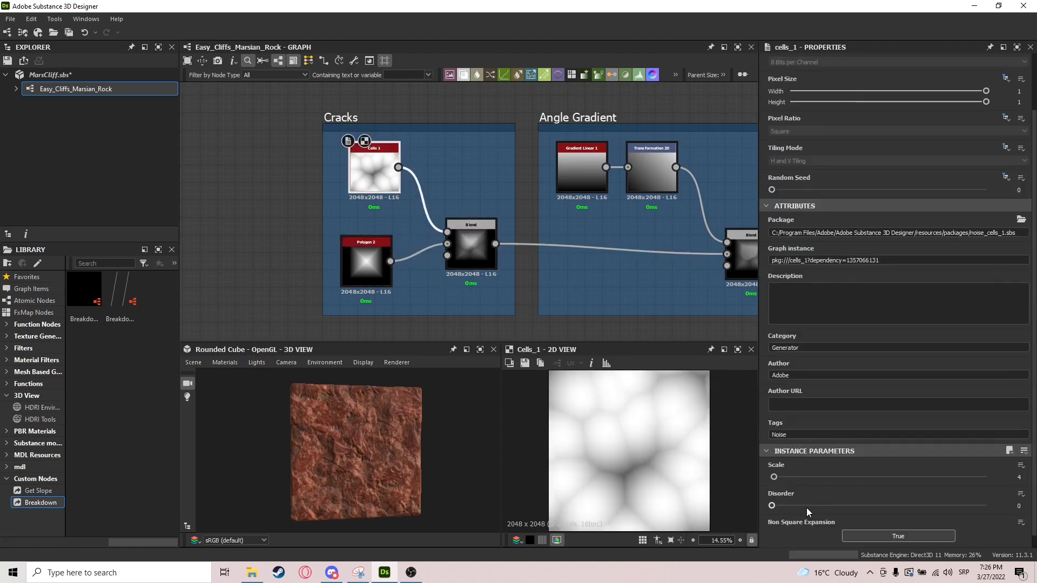
double_click(470, 248)
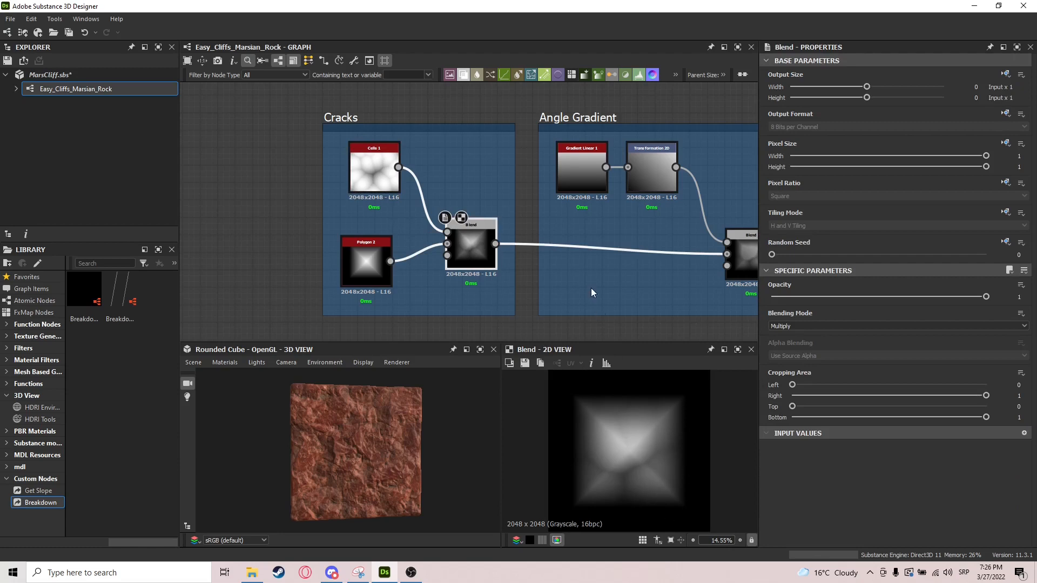
Preview the Gradient Linear 1, Transformation 2D and Blend nodes in the Angle Gradient frame
middle_click_drag(638, 272, 537, 284)
middle_click_drag(610, 295, 523, 276)
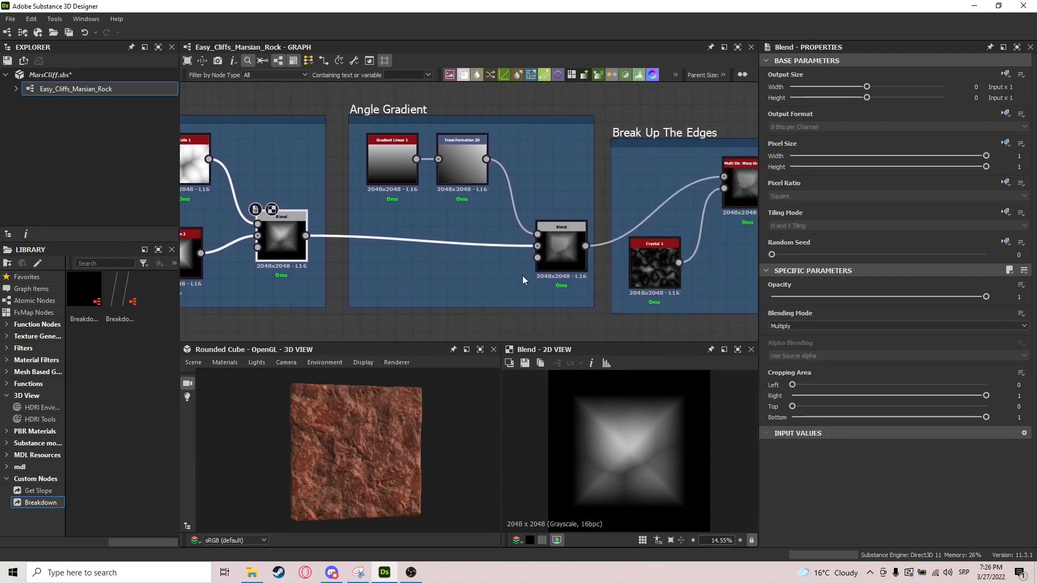
double_click(379, 154)
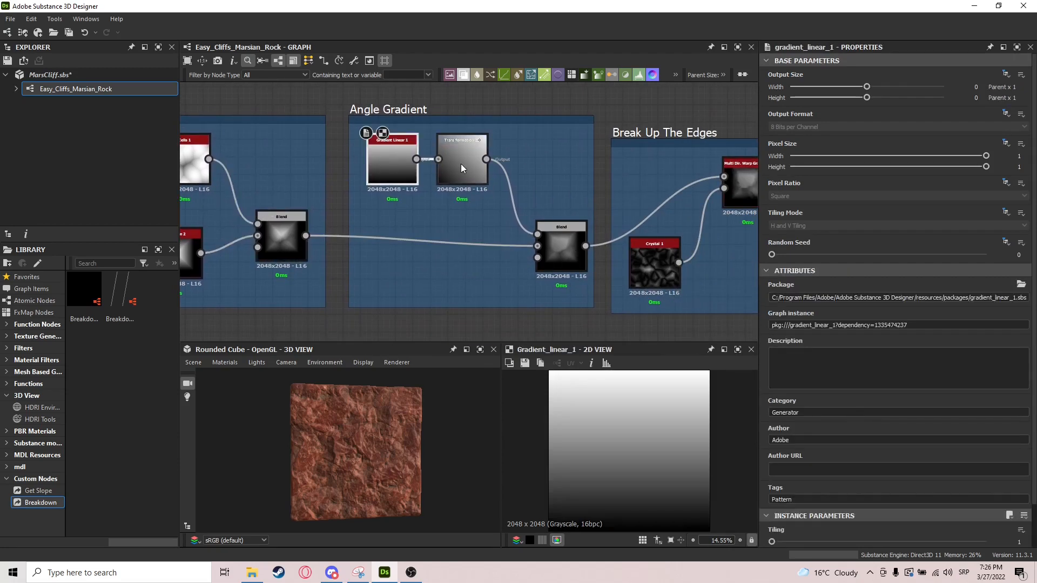
double_click(461, 164)
scroll(644, 427, "down", 1)
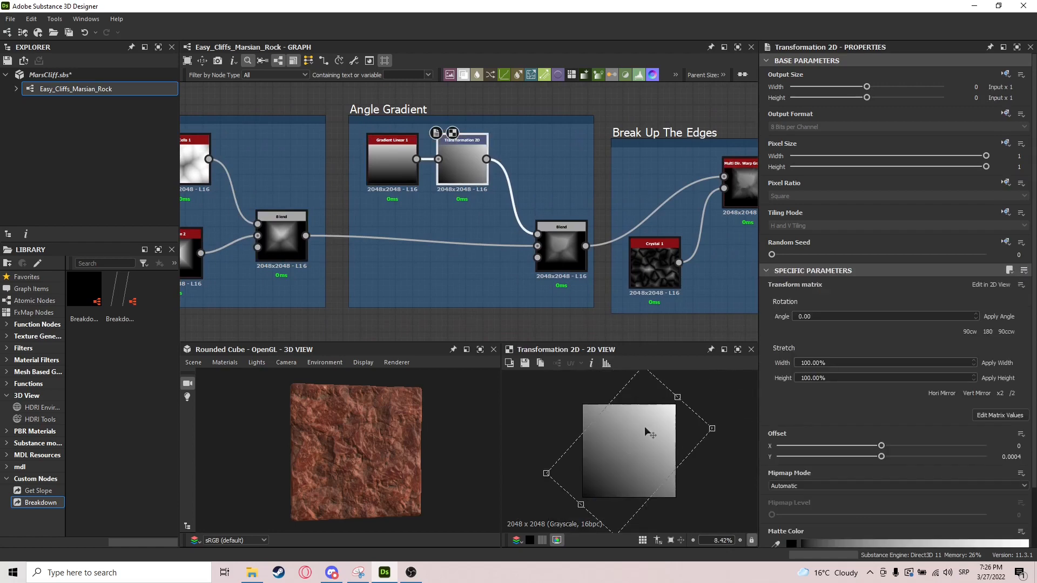
double_click(563, 243)
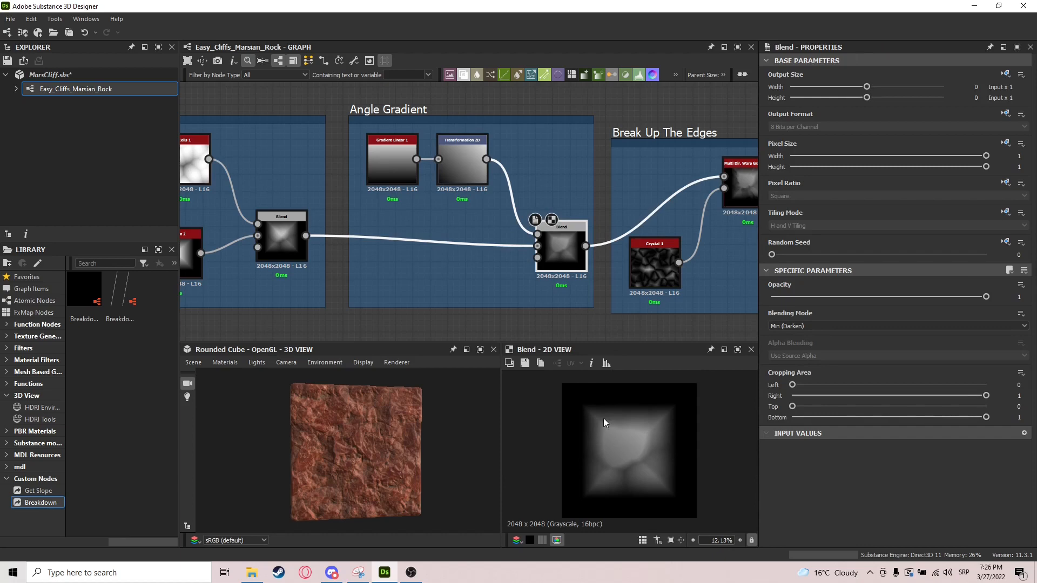
Preview the Multi Directional Warp Grayscale node in the Break Up The Edges frame and review its instance parameters
middle_click_drag(587, 283, 481, 278)
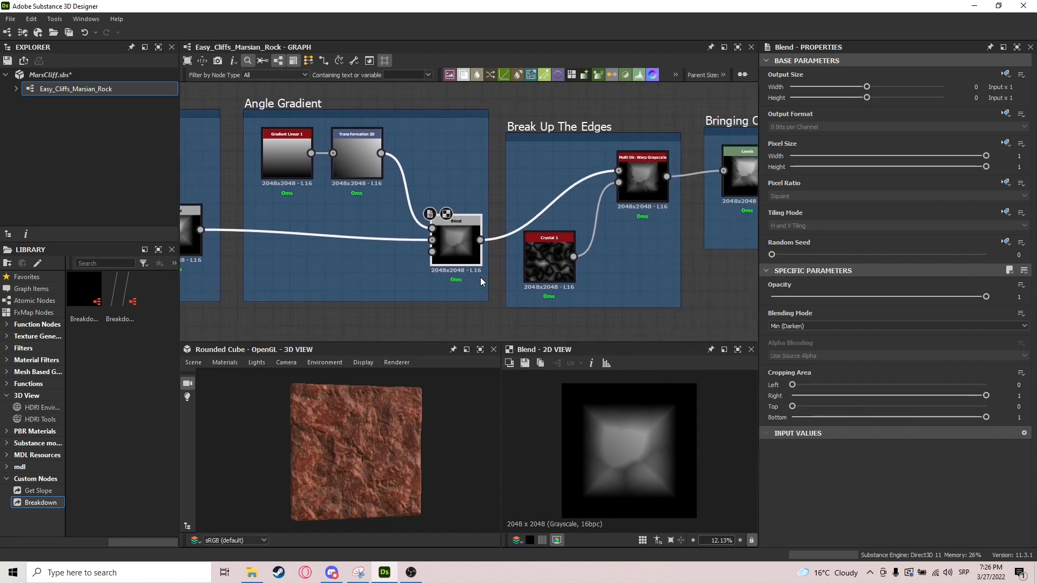
middle_click_drag(562, 246, 468, 260)
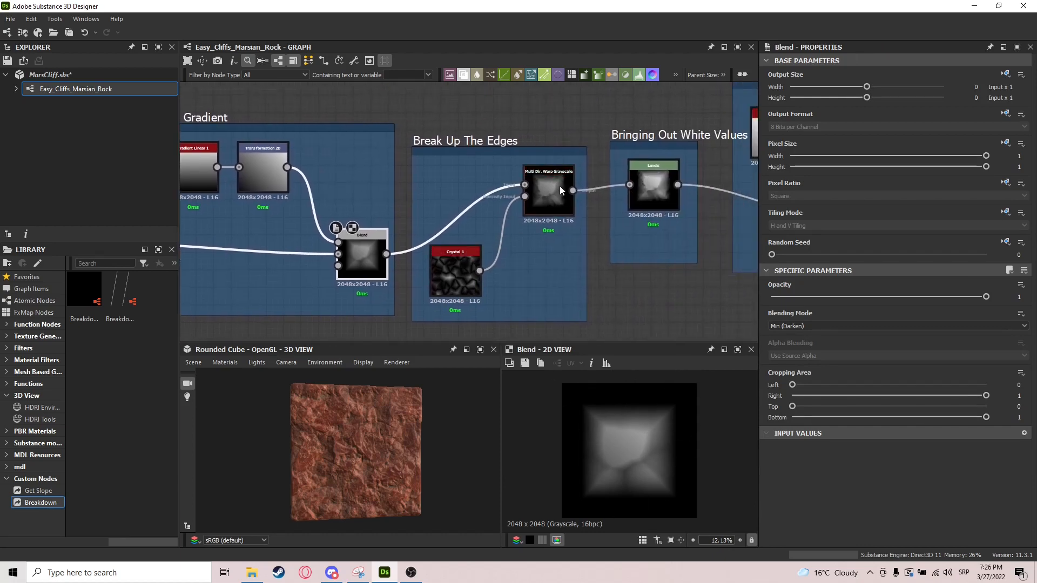
double_click(559, 186)
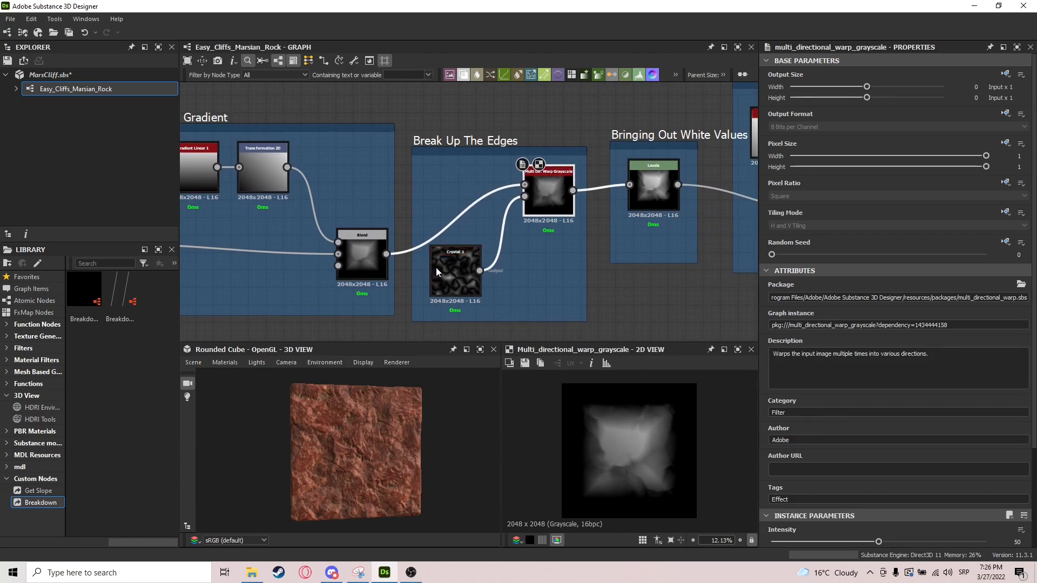
scroll(844, 414, "down", 3)
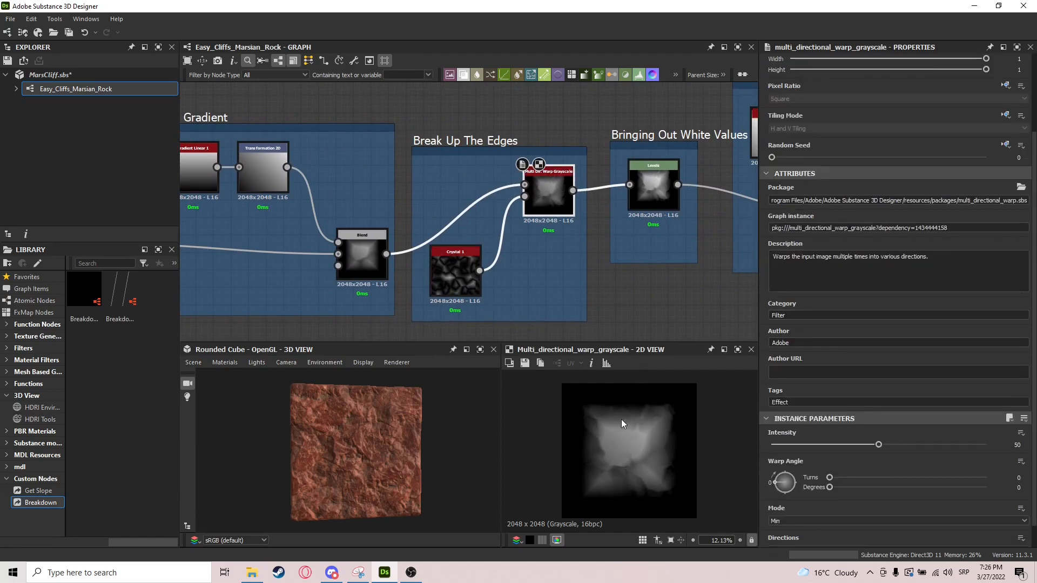
Inspect the Levels node and its histogram in the Bringing Out White Values frame
middle_click_drag(640, 193, 565, 231)
left_click(565, 225)
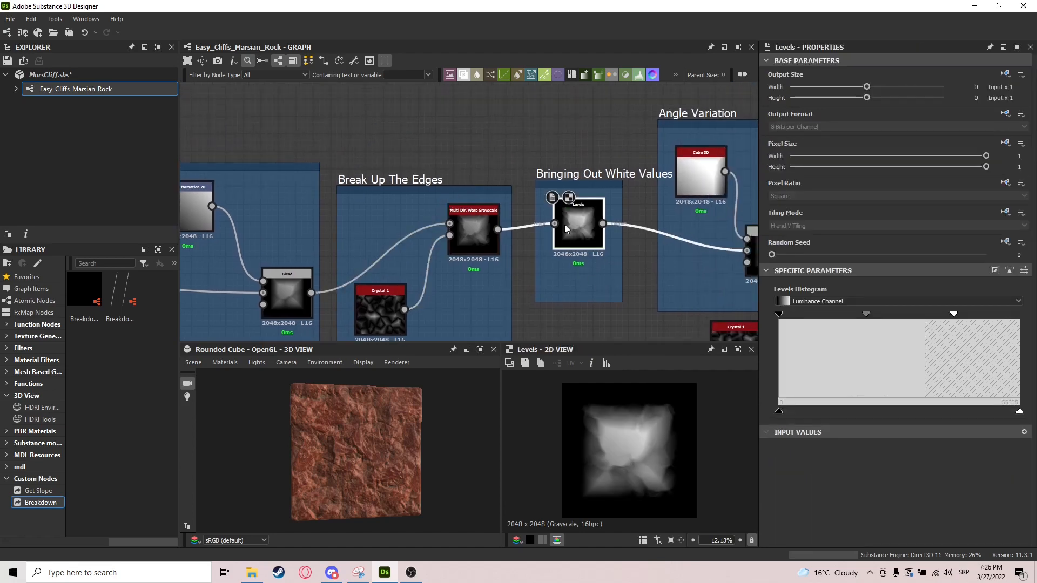
middle_click_drag(653, 250, 605, 264)
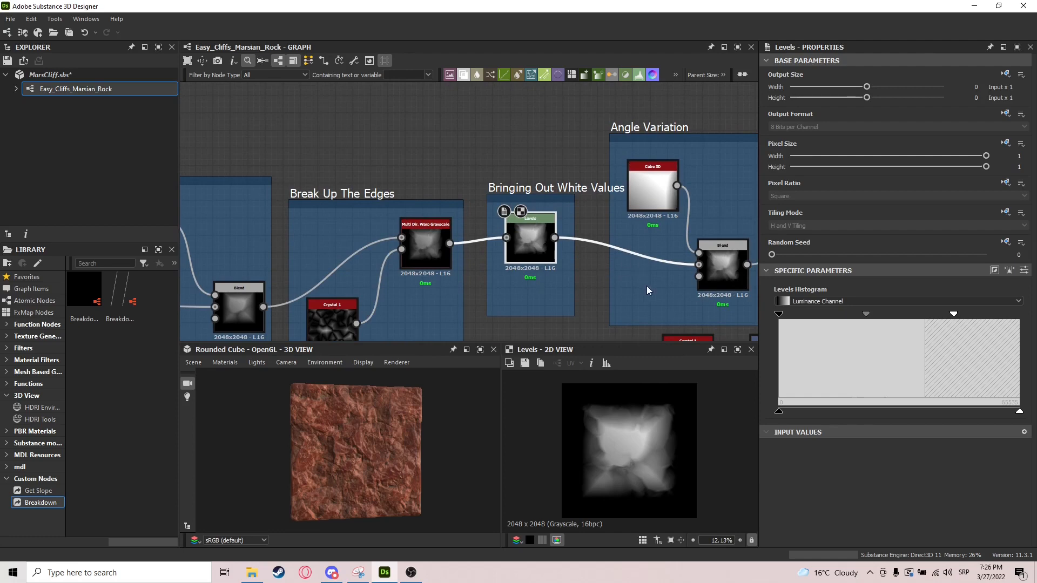
Preview the Cube 3D node in the Angle Variation frame and compare that frame's Blend output with the preceding Levels node
middle_click_drag(605, 268, 494, 258)
middle_click_drag(525, 163, 443, 153)
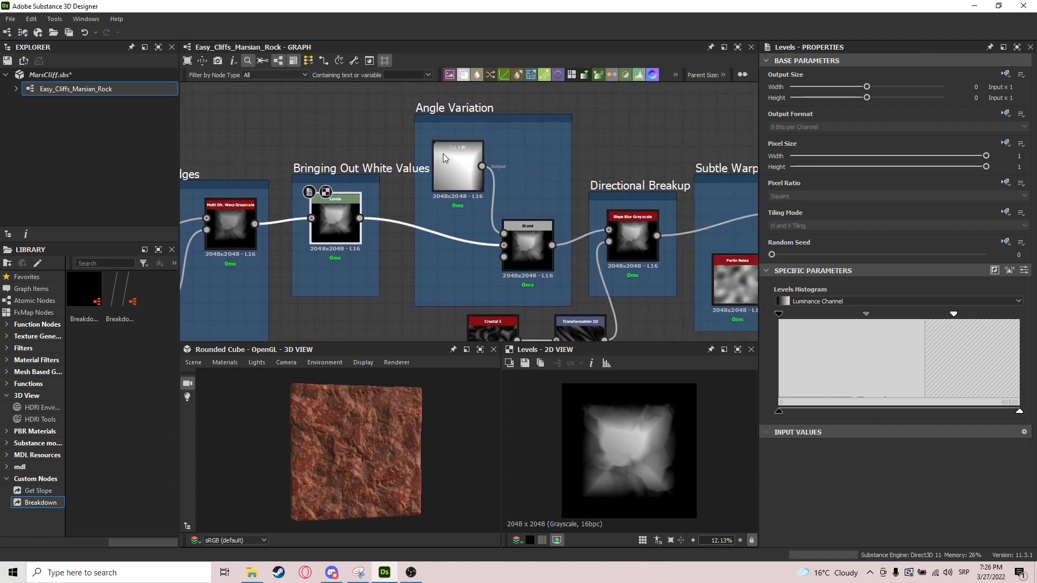
left_click(442, 153)
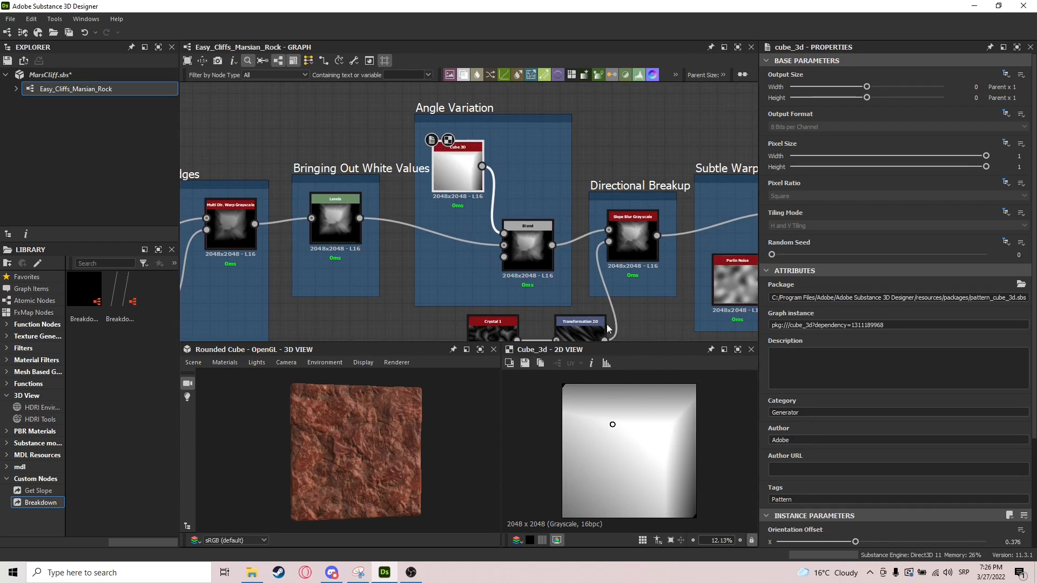
middle_click_drag(521, 249, 502, 244)
double_click(484, 237)
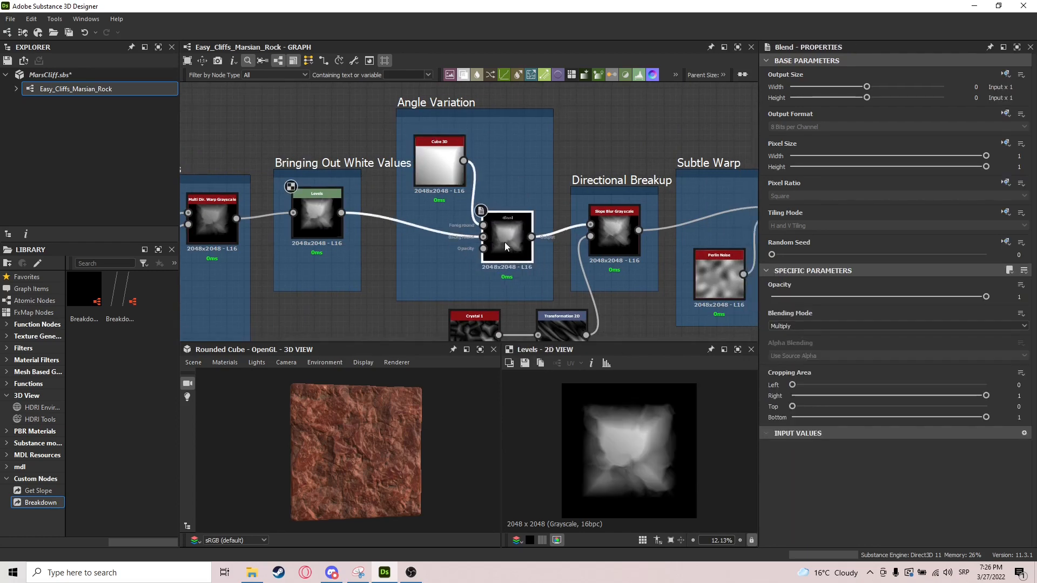
left_click(312, 214)
double_click(510, 251)
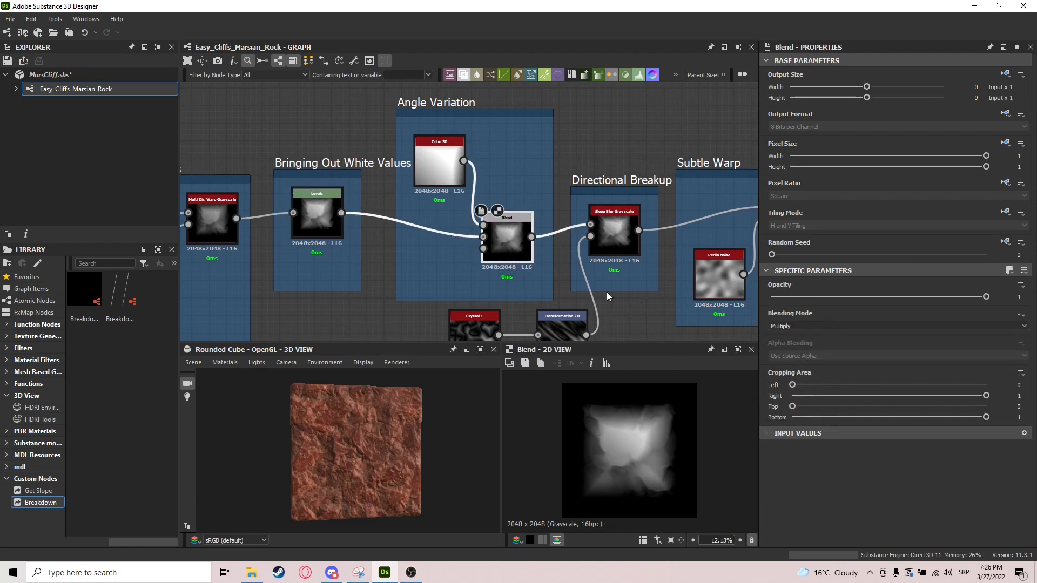
scroll(623, 460, "up", 2)
scroll(623, 460, "down", 4)
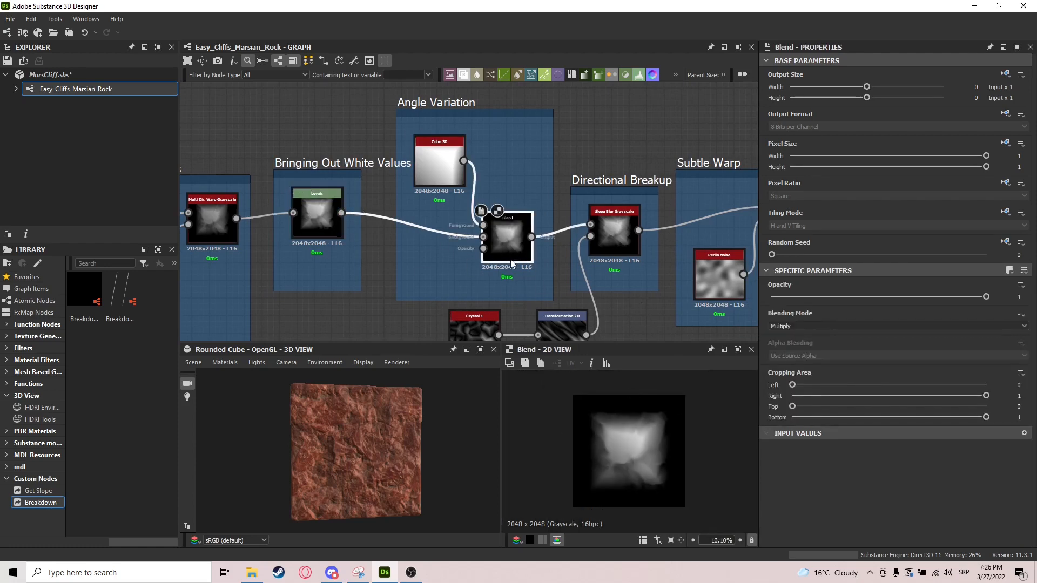
Inspect the Directional Breakup frame's Slope Blur Grayscale parameters and preview the Transformation 2D node that drives it
middle_click_drag(624, 248, 553, 199)
double_click(552, 200)
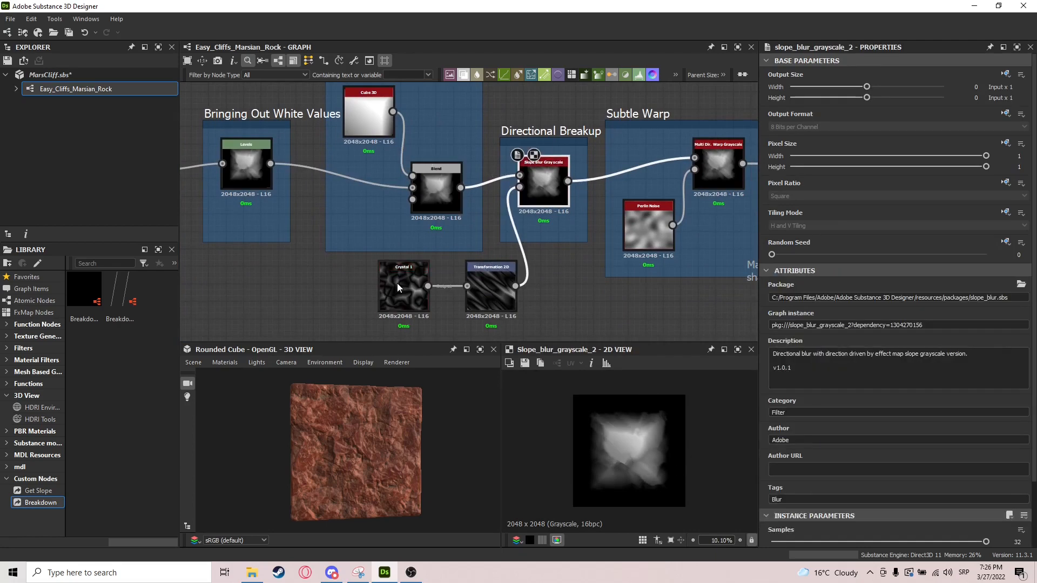
mouse_move(392, 286)
left_mouse_down()
mouse_move(398, 293)
mouse_move(401, 283)
left_mouse_up()
double_click(483, 292)
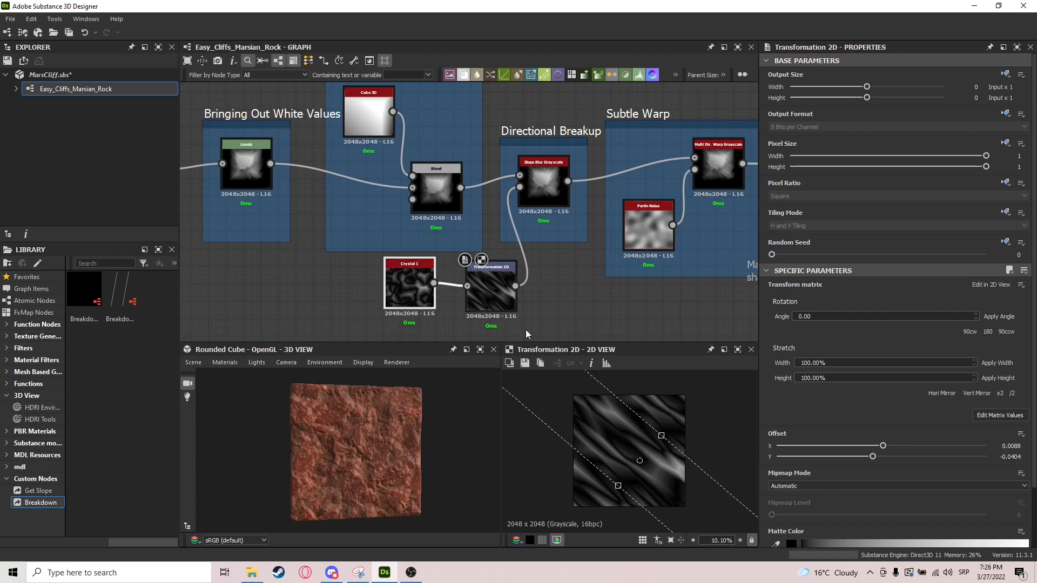
middle_click_drag(531, 226, 507, 245)
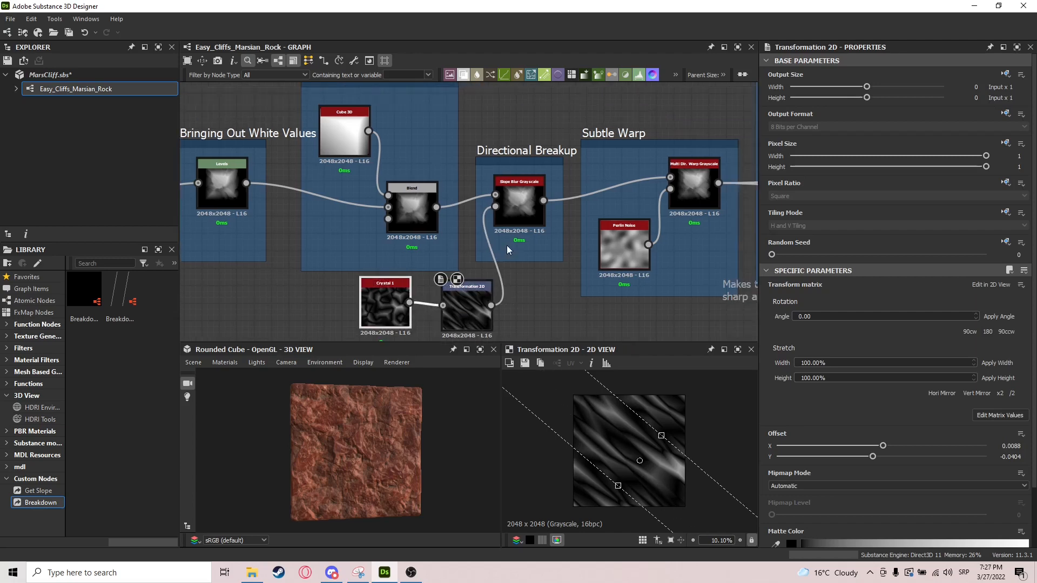
double_click(511, 187)
scroll(826, 455, "down", 3)
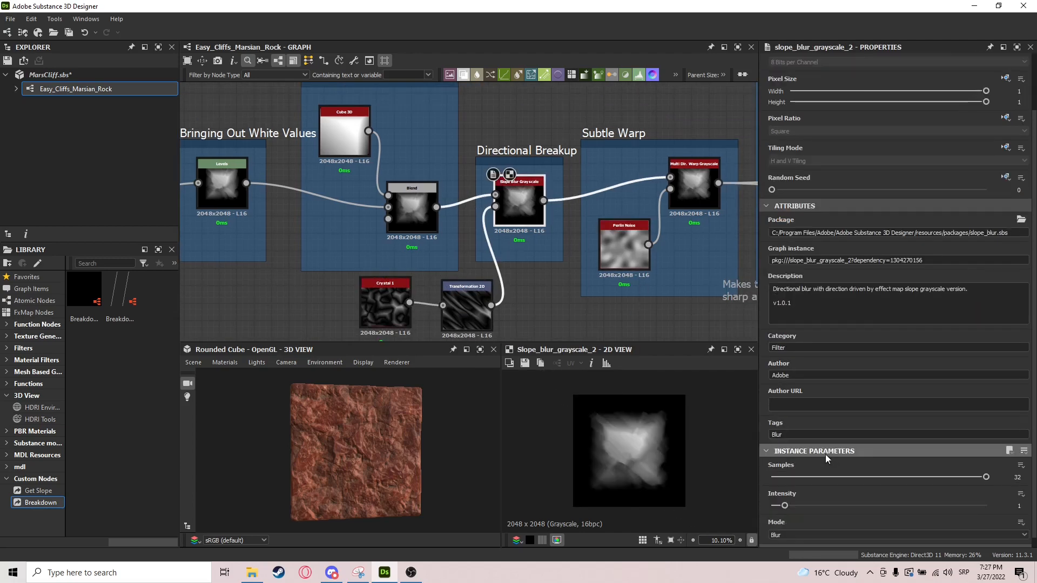
Preview the Subtle Warp frame's Perlin Noise and Multi Directional Warp Grayscale nodes, comparing the warp with the preceding Slope Blur
middle_click_drag(546, 200, 475, 239)
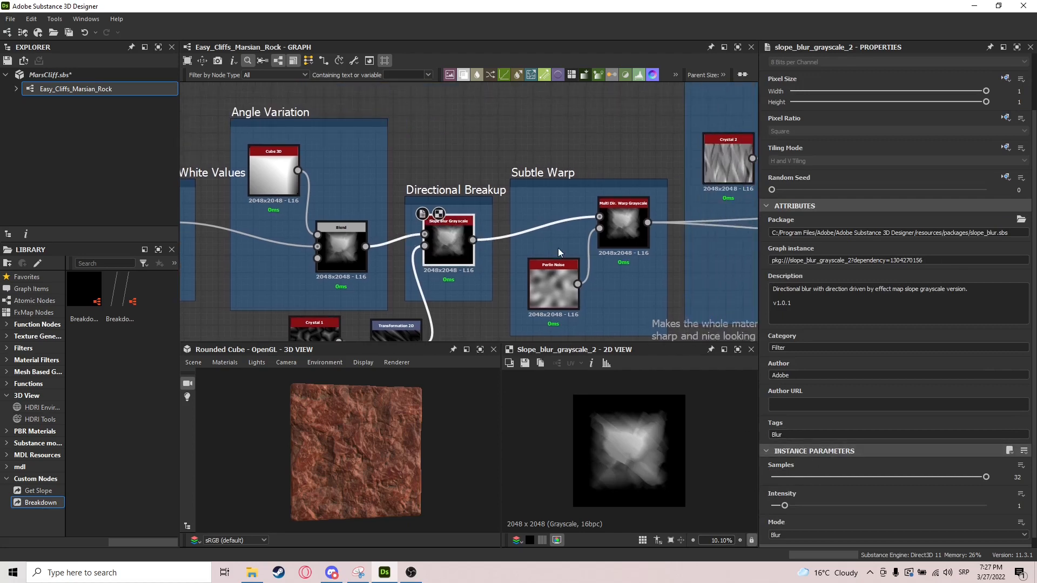
middle_click_drag(660, 292, 588, 284)
double_click(558, 220)
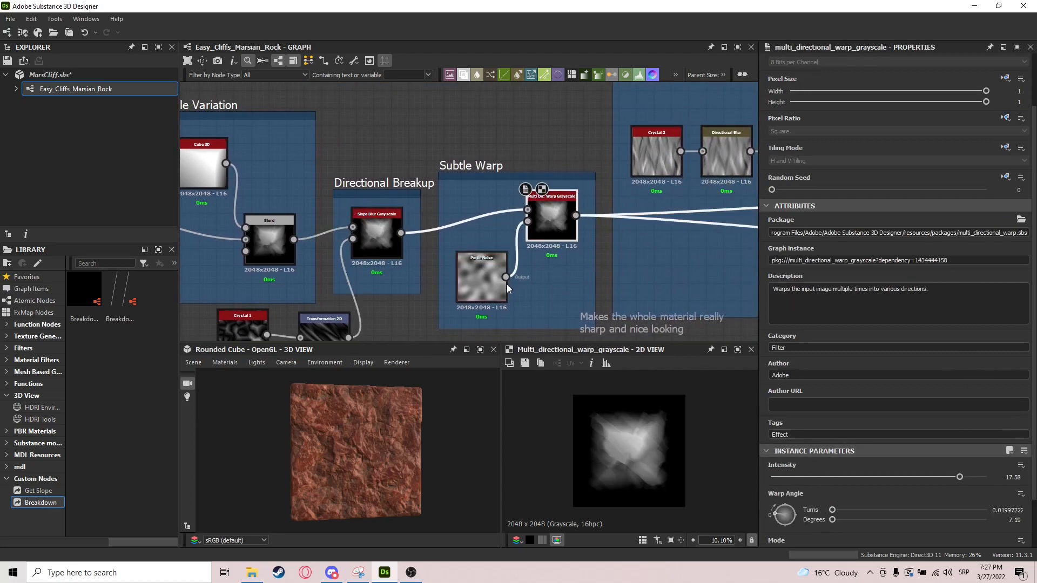
double_click(488, 290)
left_click_drag(551, 219, 557, 226)
double_click(557, 226)
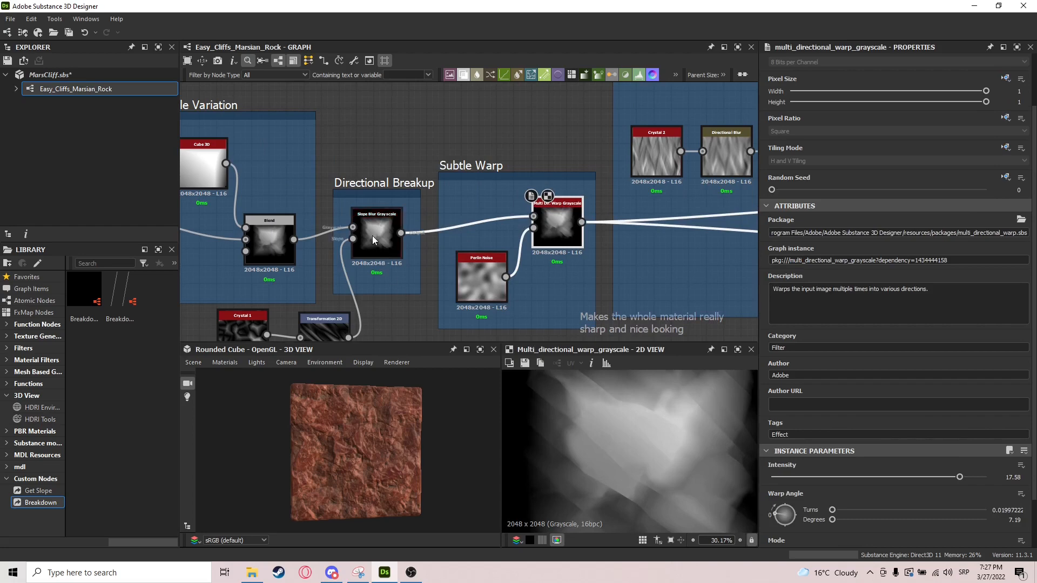
double_click(371, 235)
double_click(562, 207)
scroll(598, 397, "down", 2)
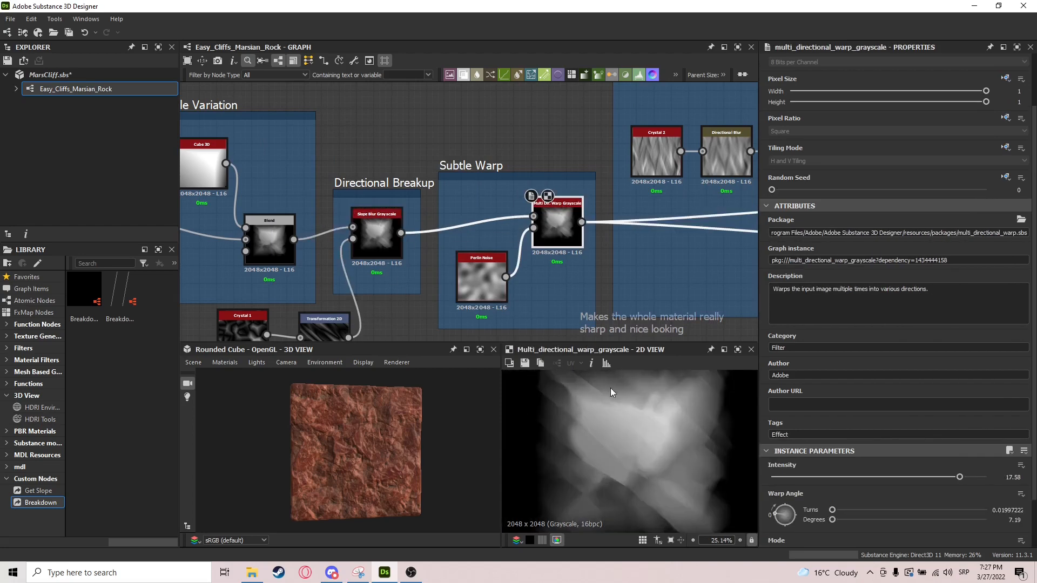
Preview the first Blend node in the Subtle Driectional Noise frame and inspect its opacity and blending mode
scroll(520, 245, "down", 2)
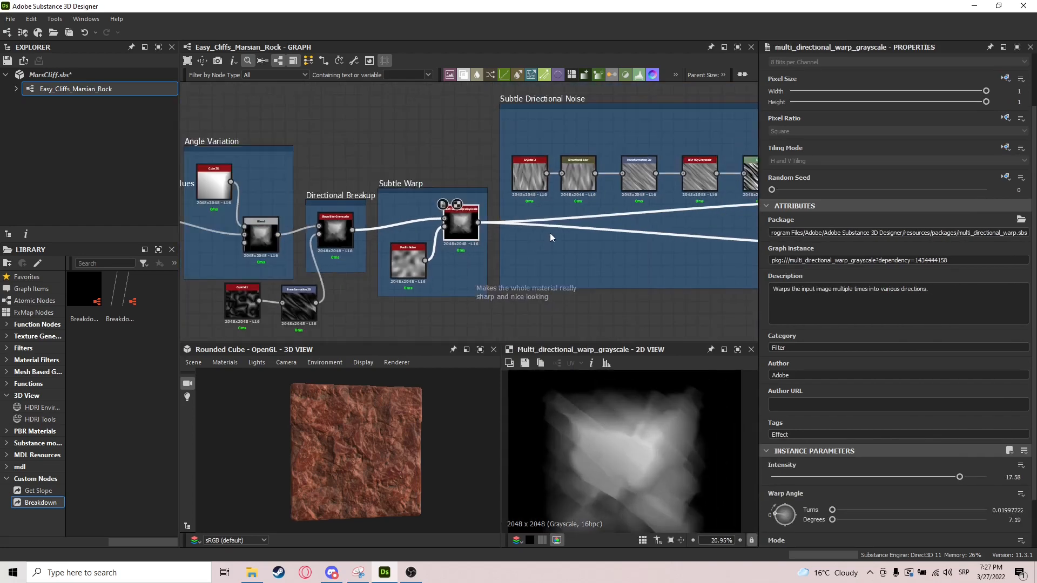
middle_click_drag(550, 233, 465, 218)
middle_click_drag(578, 131, 497, 148)
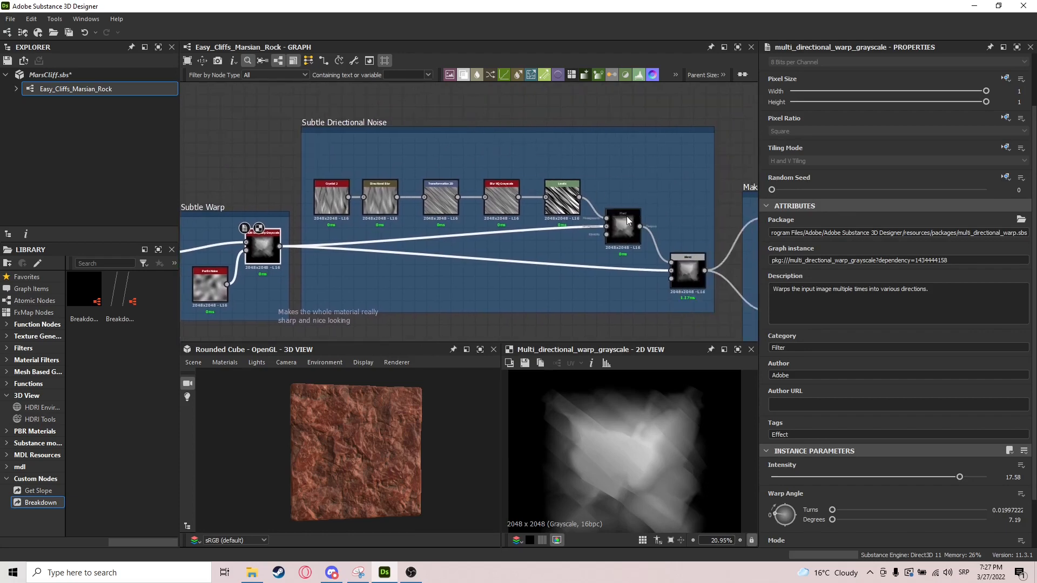
left_click(623, 227)
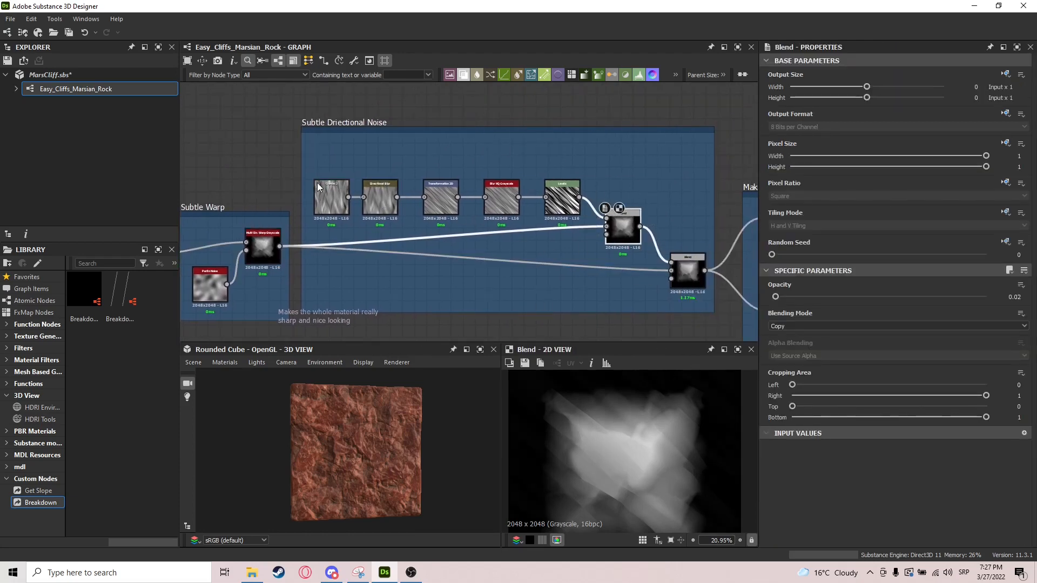
Preview the Crystal 2, Directional Blur and Transformation 2D nodes that start the Subtle Driectional Noise chain
left_click(327, 196)
scroll(328, 197, "up", 1)
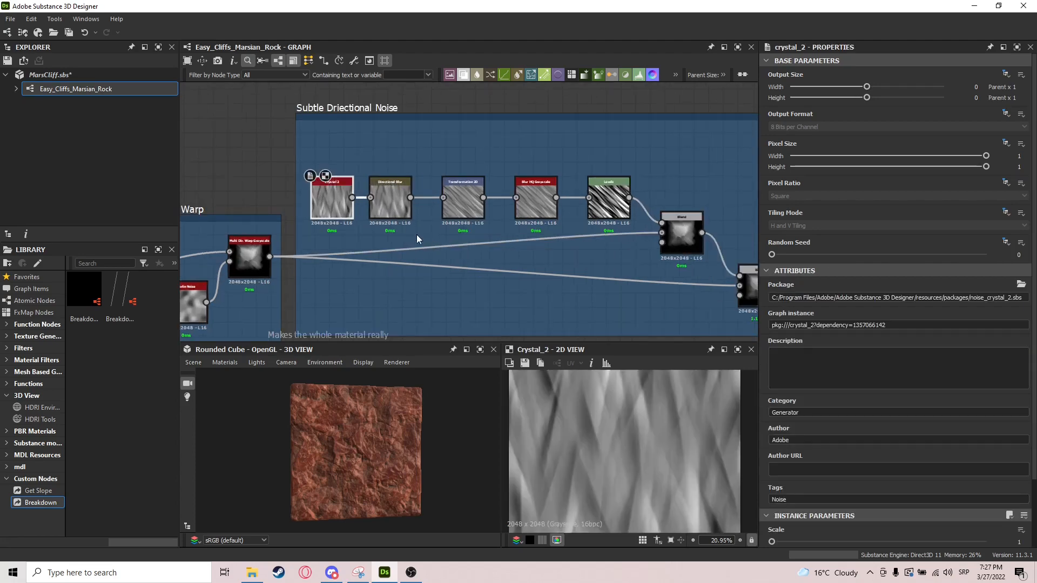
left_click(380, 186)
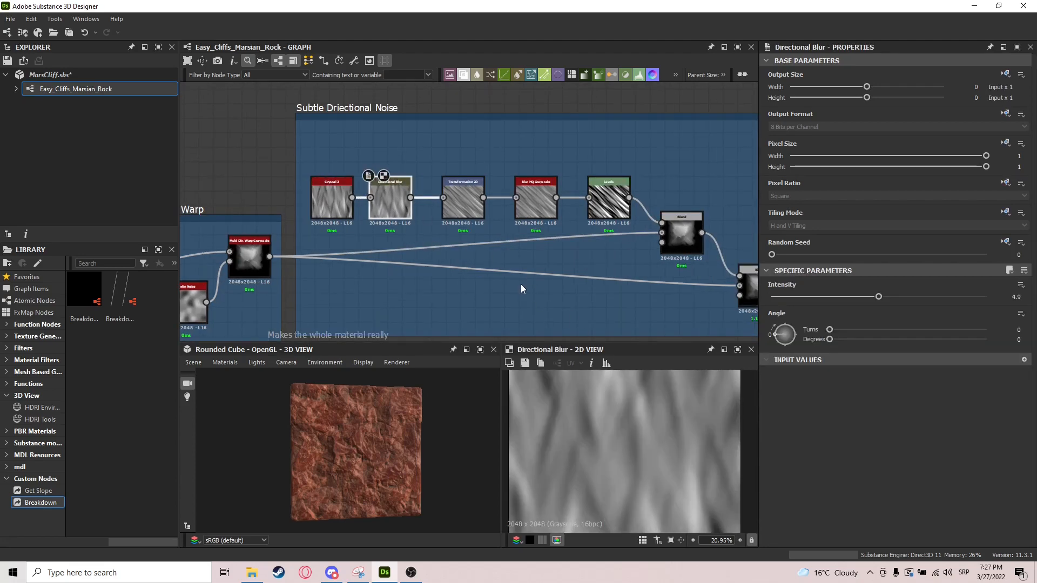
left_click(444, 190)
scroll(639, 419, "down", 3)
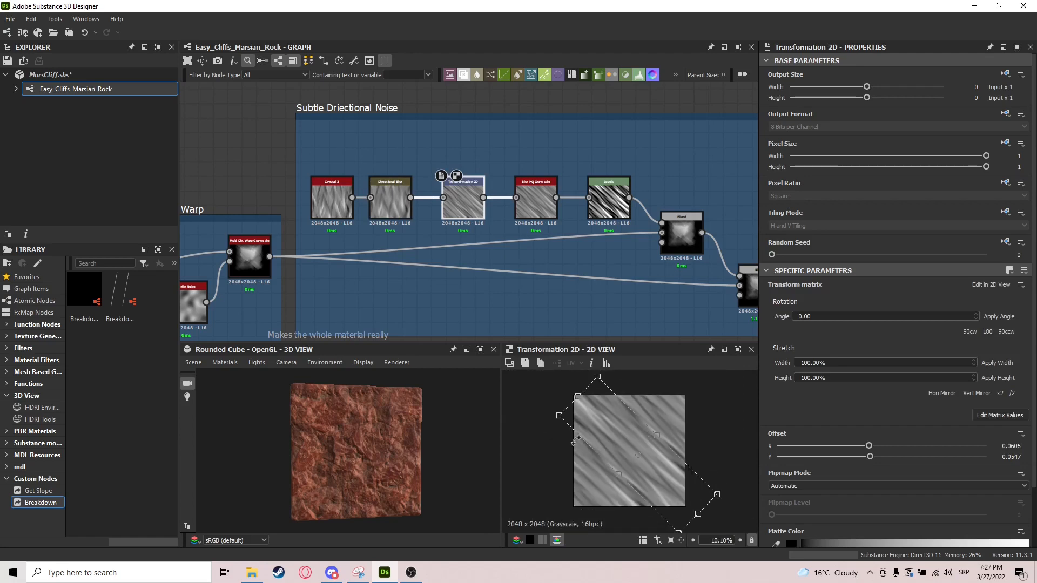
Check the Blur HQ Grayscale node, then preview the Levels node after it and examine its histogram and output
middle_click_drag(190, 290, 225, 284)
middle_click_drag(461, 249, 364, 265)
left_click(472, 208)
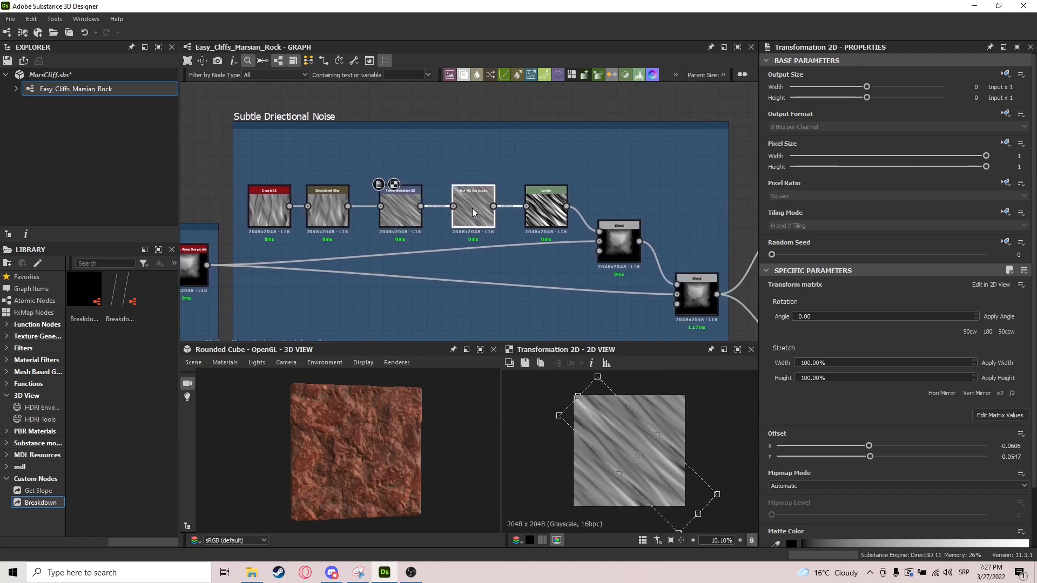
scroll(591, 258, "up", 2)
scroll(515, 233, "up", 2)
left_click(514, 213)
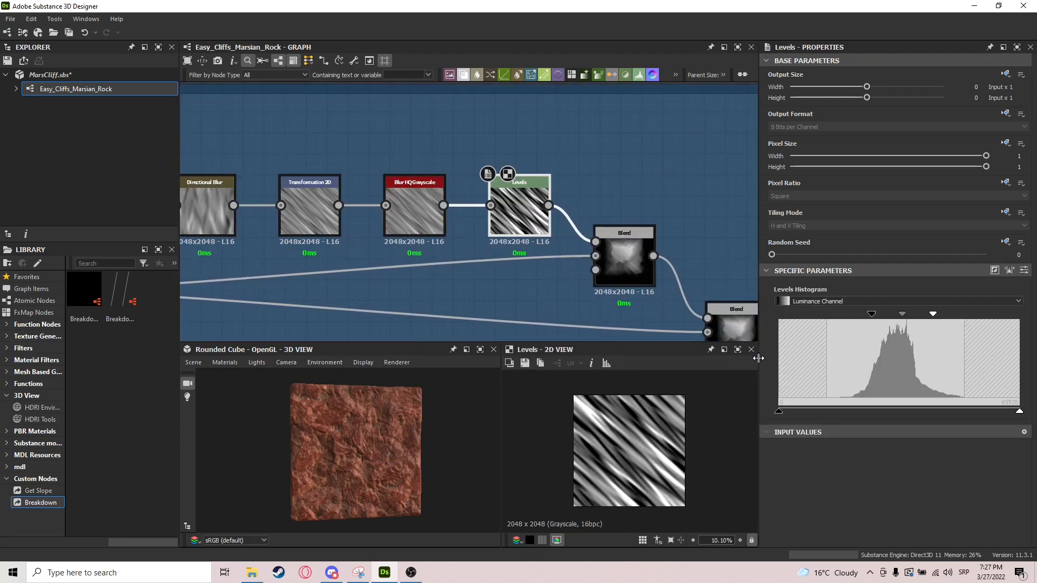
scroll(619, 432, "up", 1)
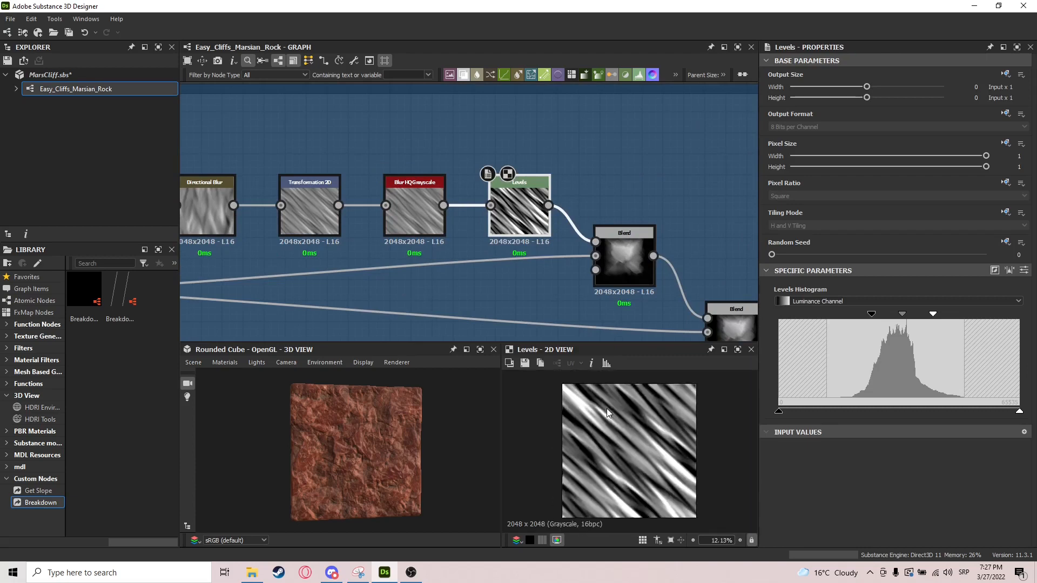
scroll(616, 416, "down", 1)
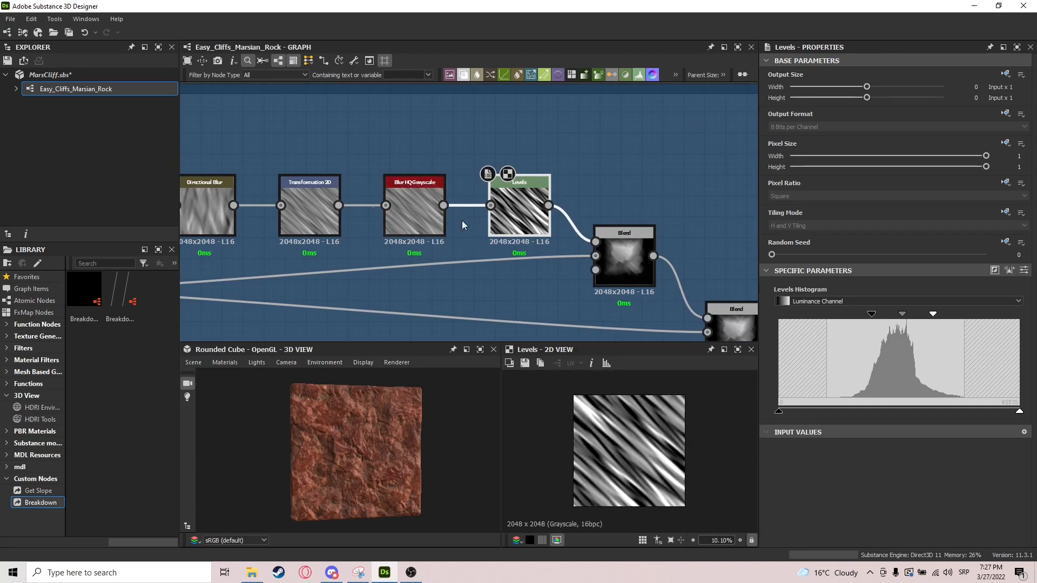
Inspect the opacity and blending mode of the two consecutive Blend nodes that follow the Levels node
left_click(631, 262)
middle_click_drag(552, 274, 609, 267)
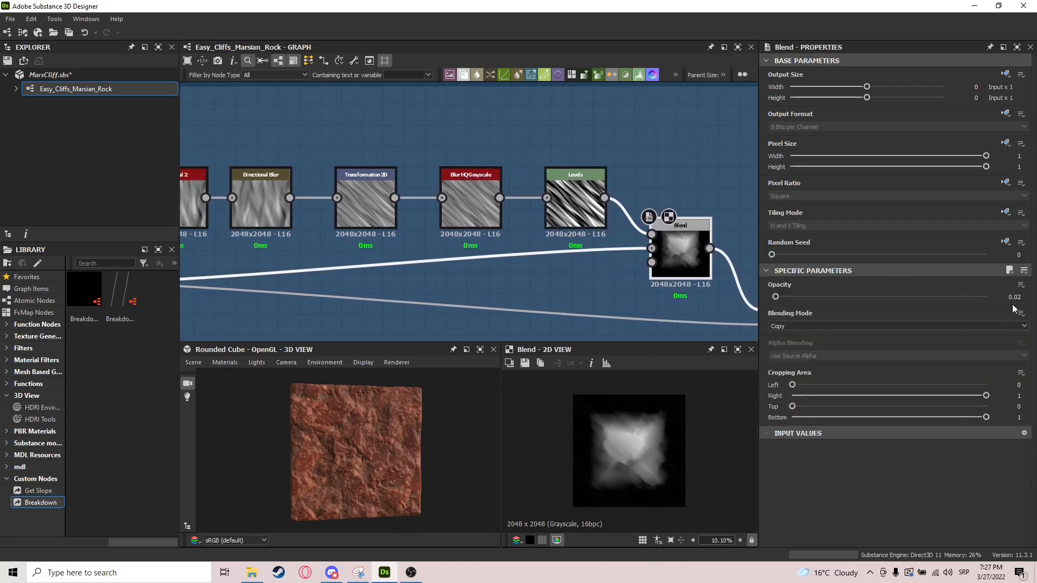
middle_click_drag(749, 277, 613, 231)
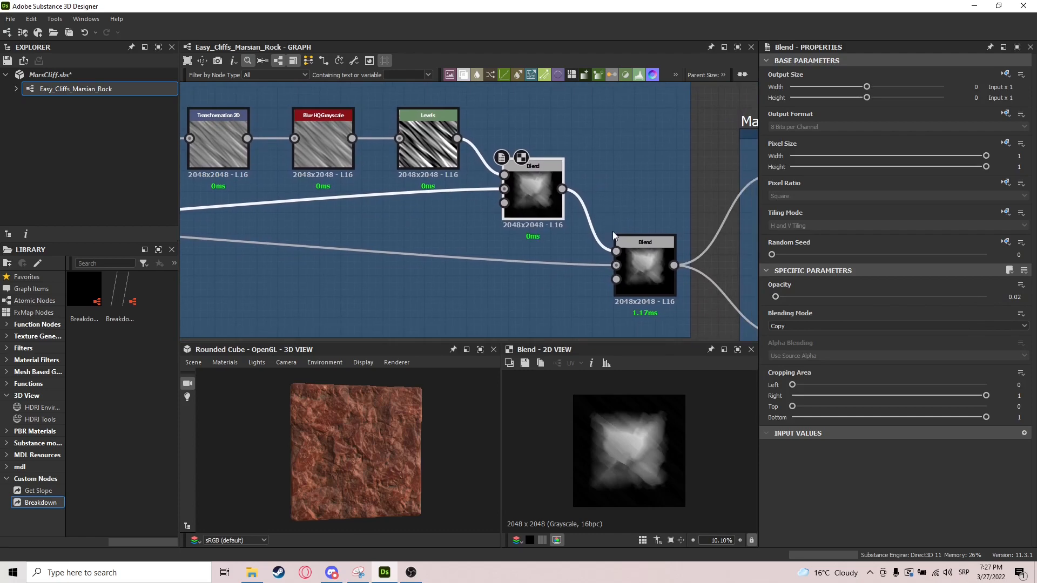
left_click(634, 280)
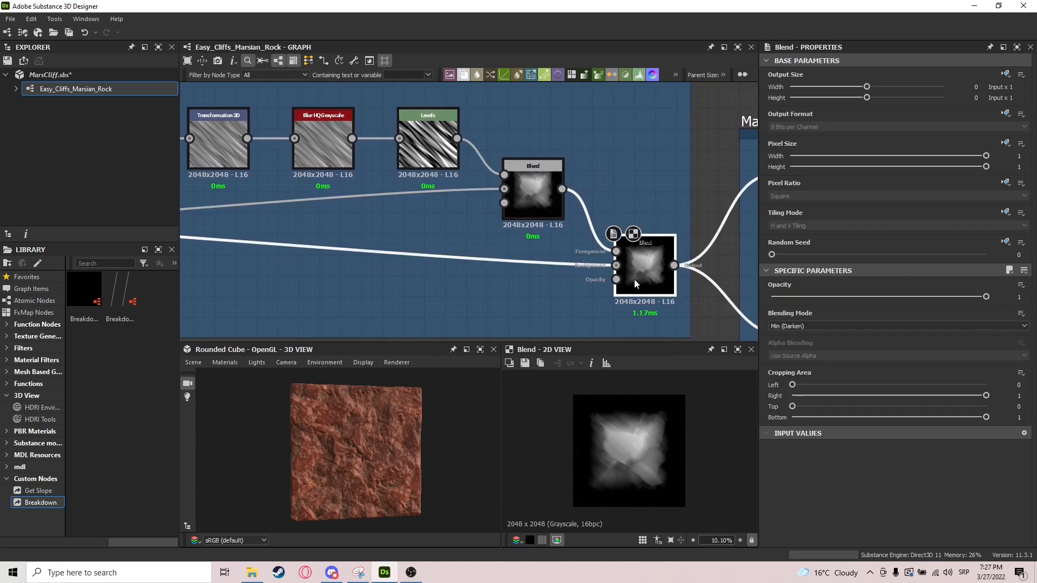
Compare the outputs of the two Blend nodes up close, focusing on the dark area around the shape
left_click(546, 201)
scroll(692, 432, "up", 5)
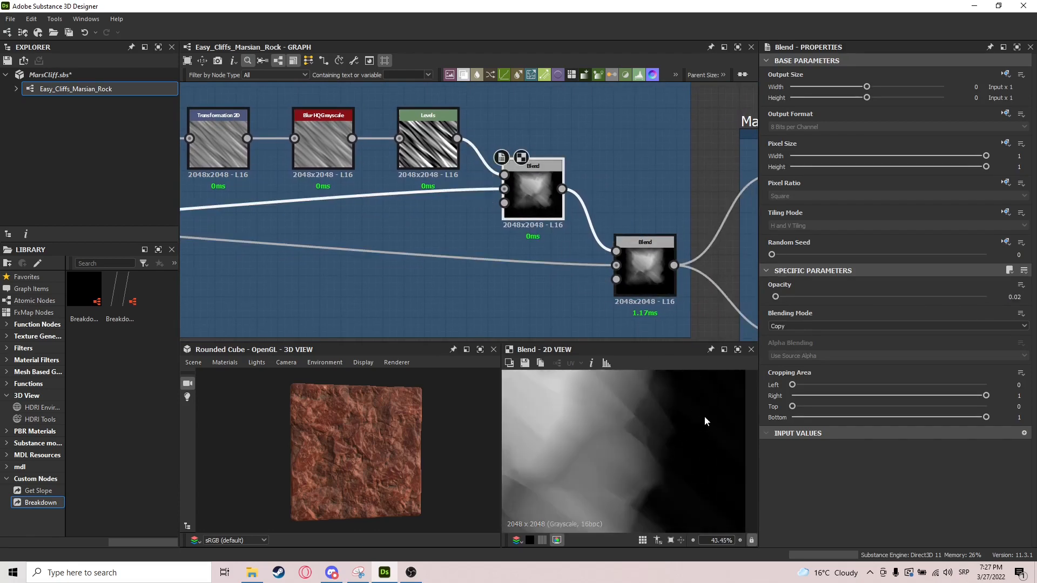
scroll(709, 422, "down", 4)
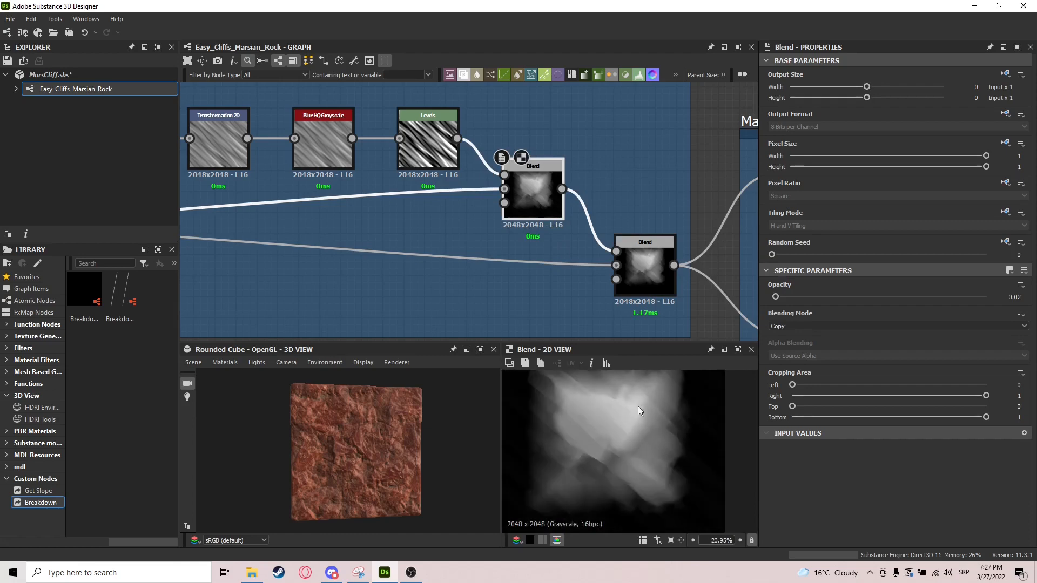
scroll(637, 406, "down", 2)
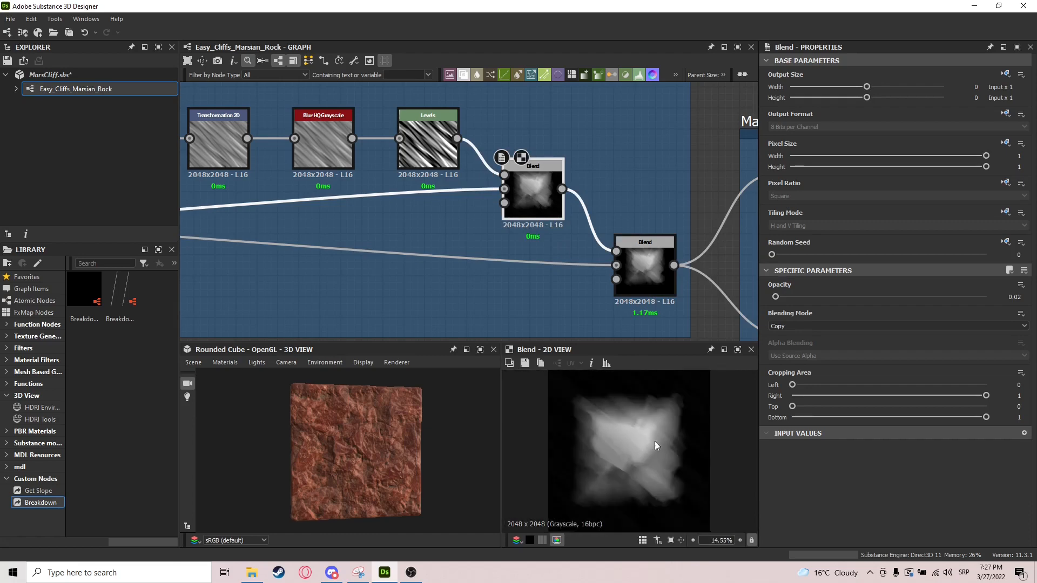
left_click(646, 274)
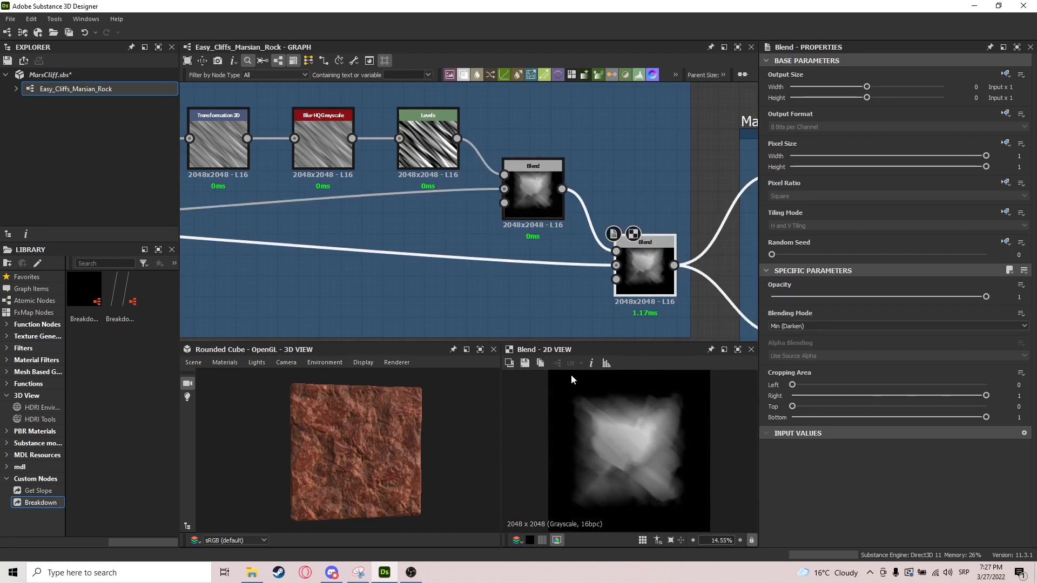
scroll(703, 423, "up", 4)
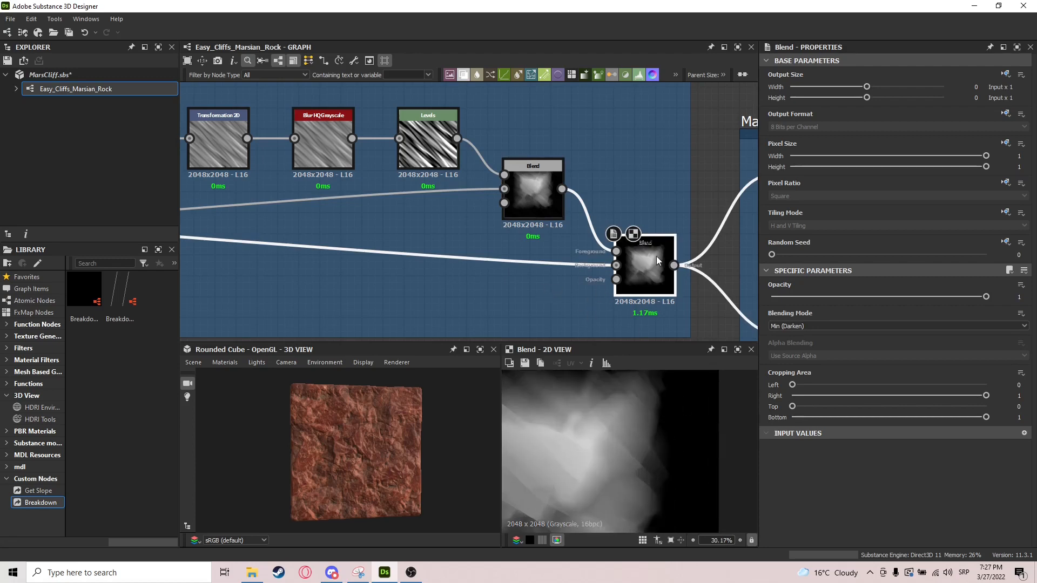
Nudge the upper Tile Sampler in the Making The Main Shape frame into line with the lower one and preview it
middle_click_drag(656, 256, 553, 275)
scroll(554, 246, "down", 4)
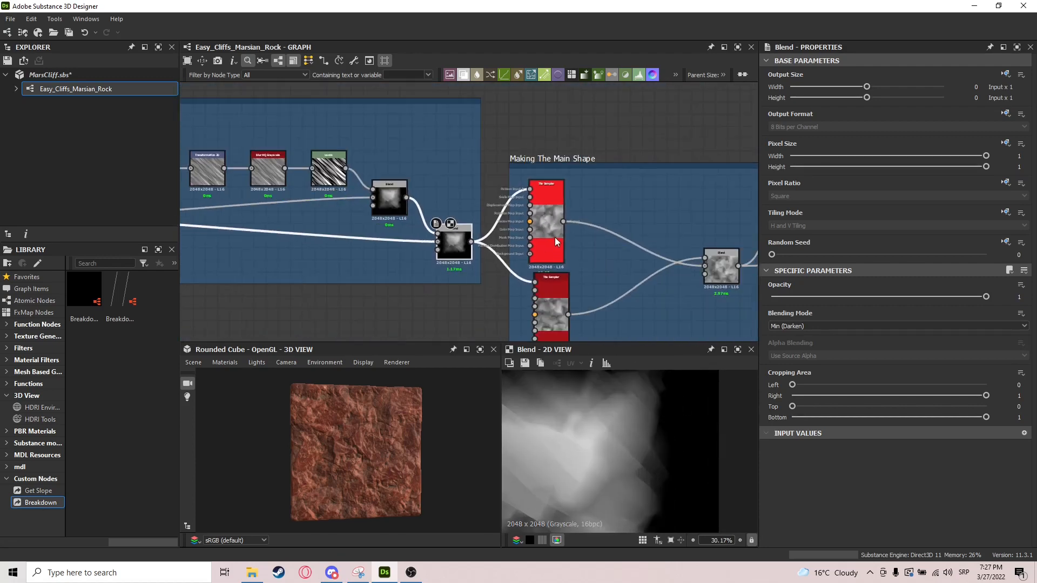
middle_click_drag(591, 216, 571, 193)
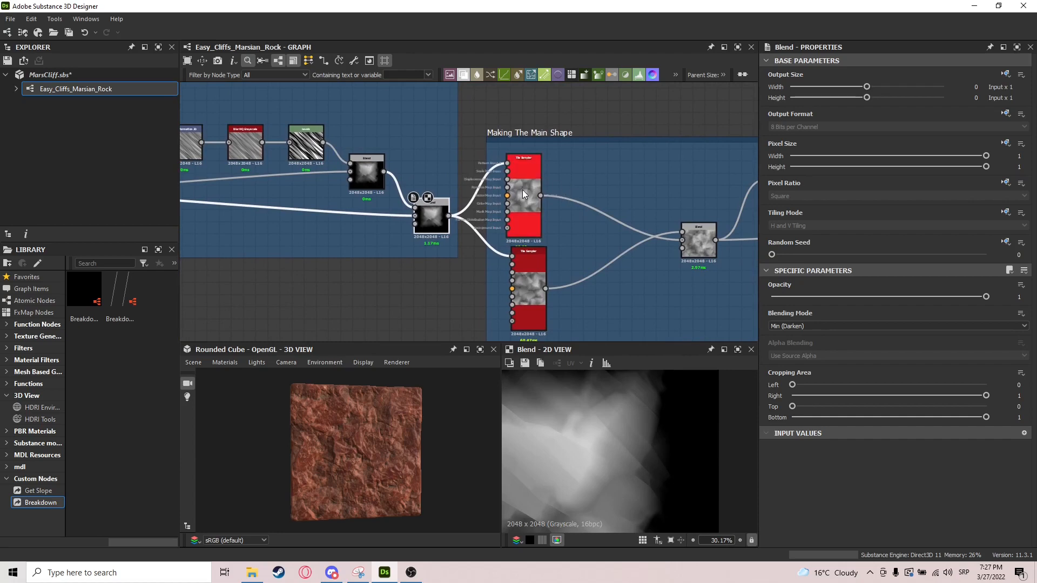
left_click_drag(524, 196, 530, 192)
double_click(541, 214)
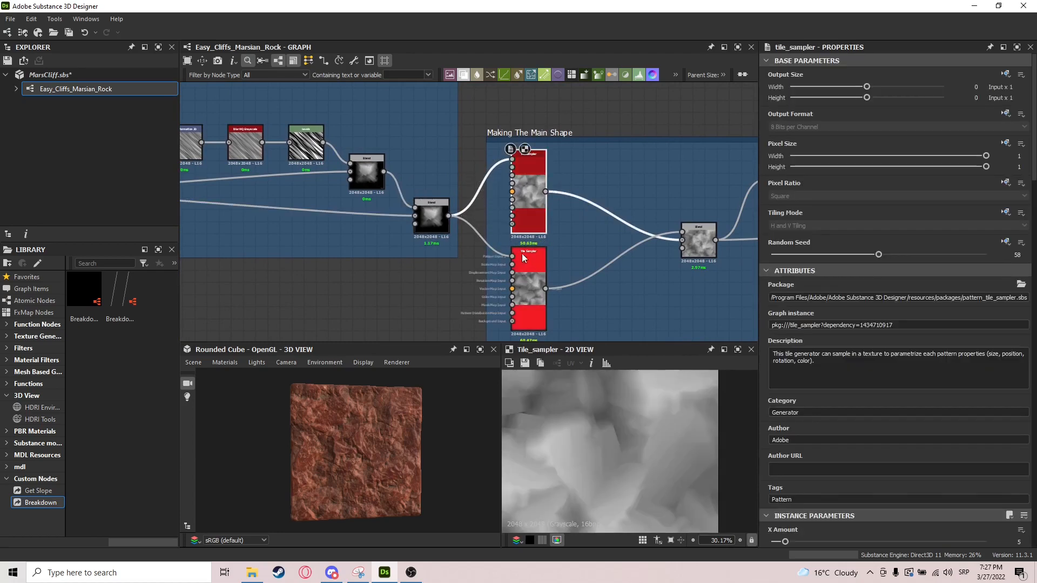
Compare the two Tile Sampler outputs and review the upper sampler's amount and pattern parameters
double_click(518, 263)
double_click(517, 189)
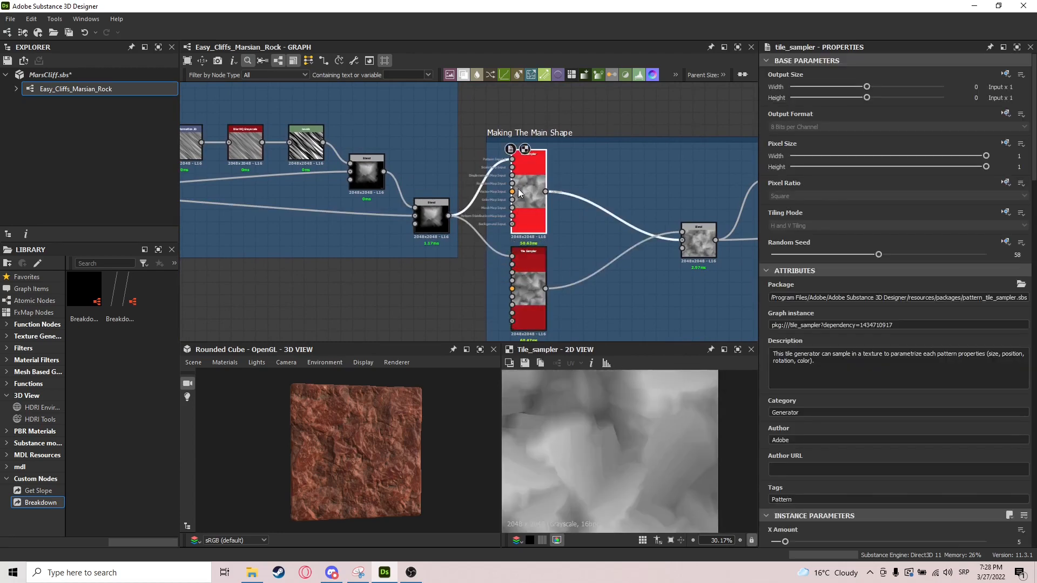
scroll(887, 361, "down", 5)
scroll(641, 456, "down", 3)
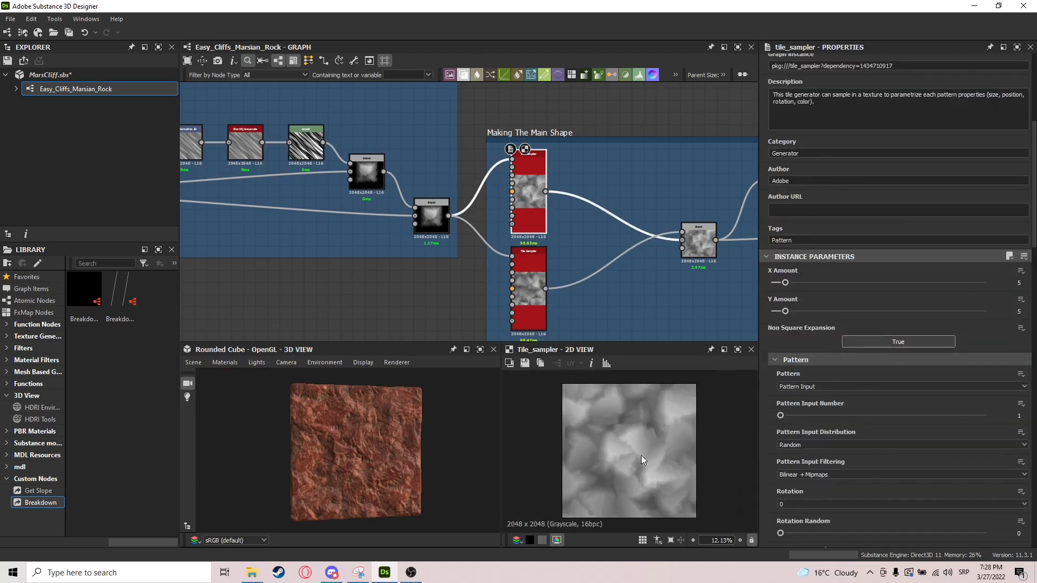
scroll(827, 329, "down", 5)
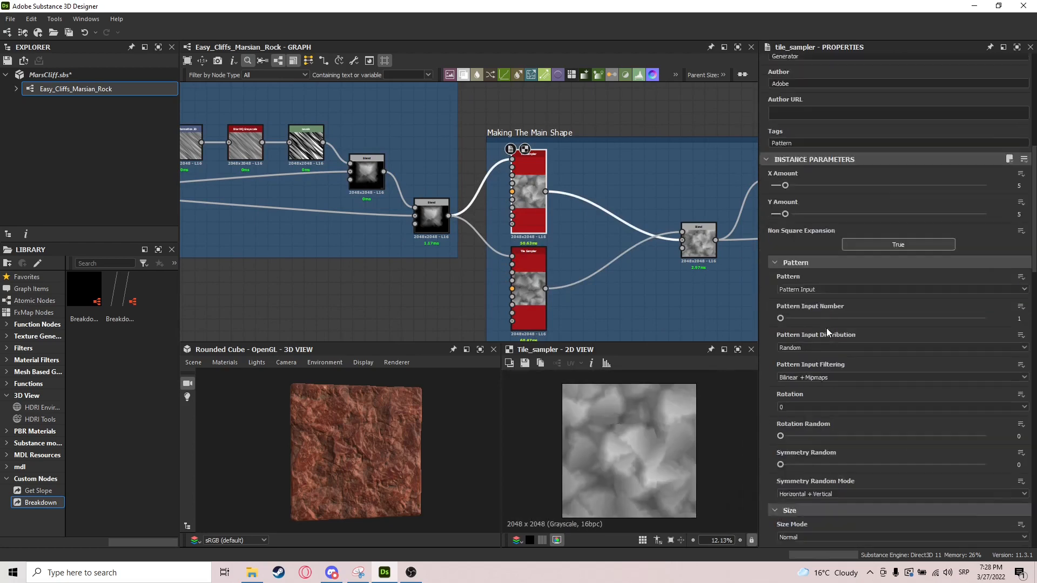
Inspect the Blend that combines both Tile Samplers and compare its output with the upper Tile Sampler
middle_click_drag(660, 256, 621, 249)
double_click(623, 246)
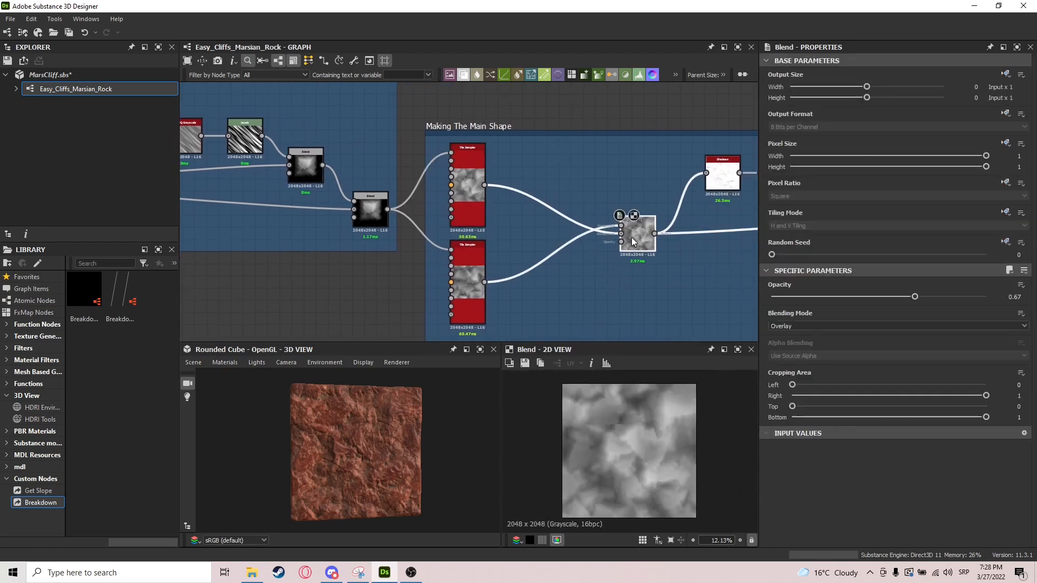
middle_click_drag(671, 279, 643, 279)
scroll(645, 439, "up", 2)
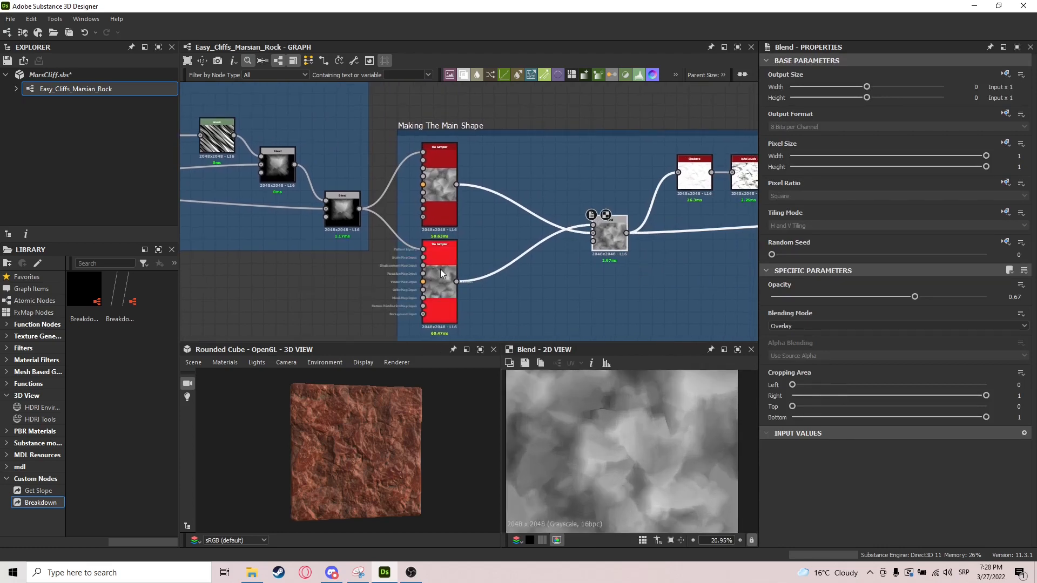
double_click(441, 192)
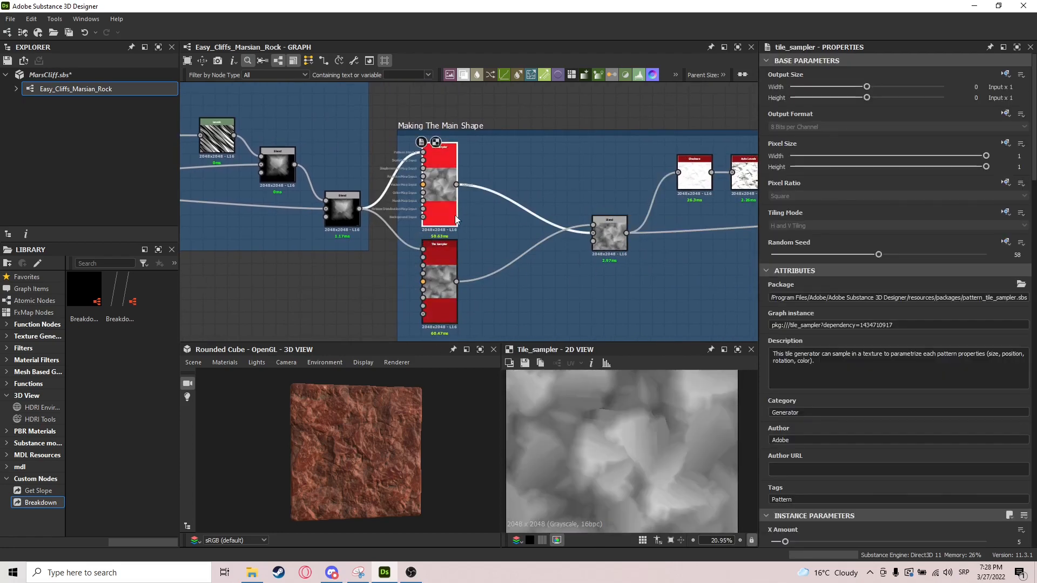
double_click(611, 222)
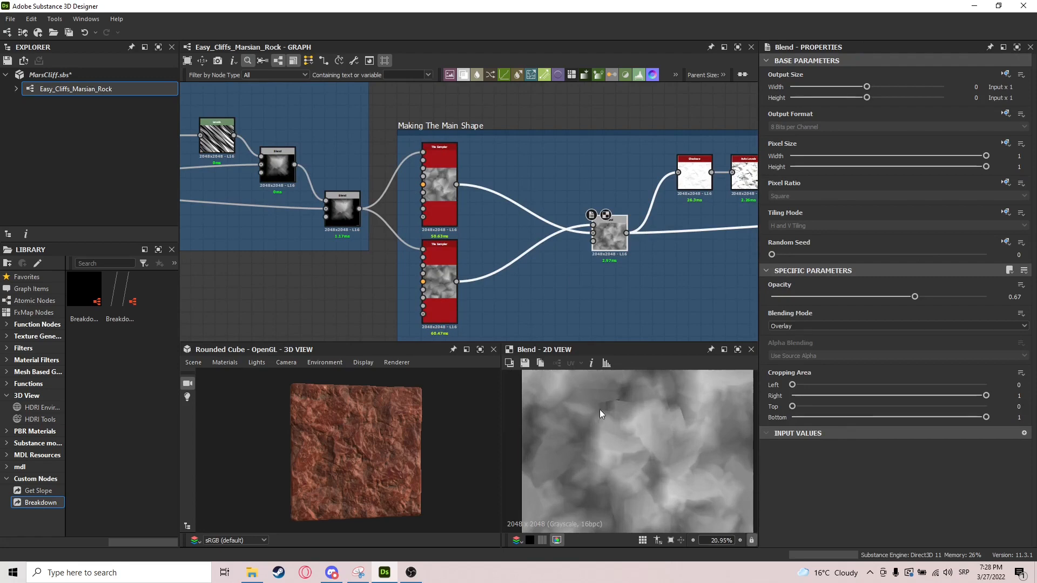
scroll(613, 443, "down", 2)
Preview the Blend that follows Slope Blur Grayscale in the main shape frame and the Shadows node that starts its upper branch
middle_click_drag(691, 225, 566, 251)
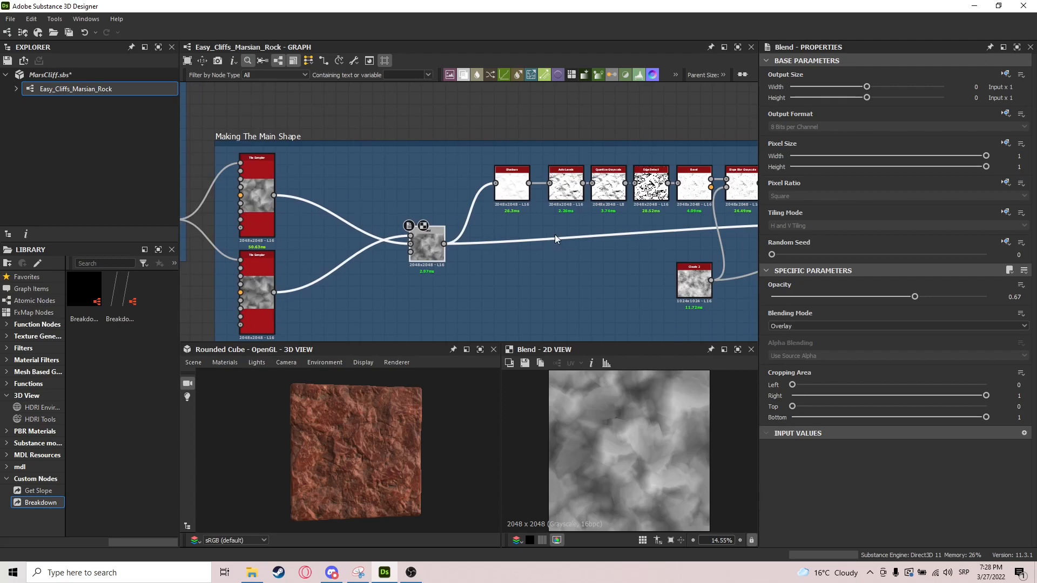
middle_click_drag(523, 224, 444, 207)
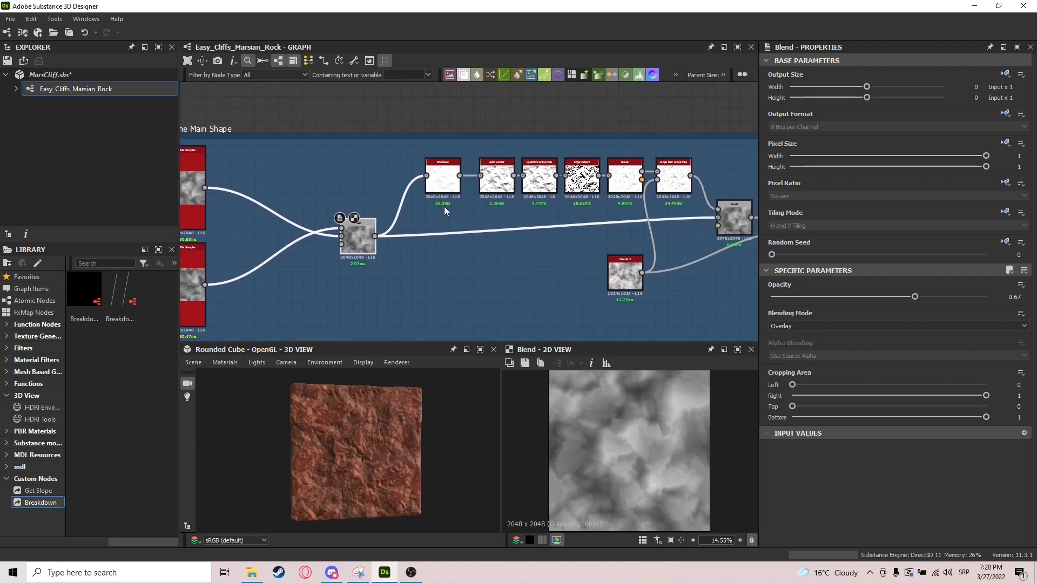
middle_click_drag(547, 244, 479, 244)
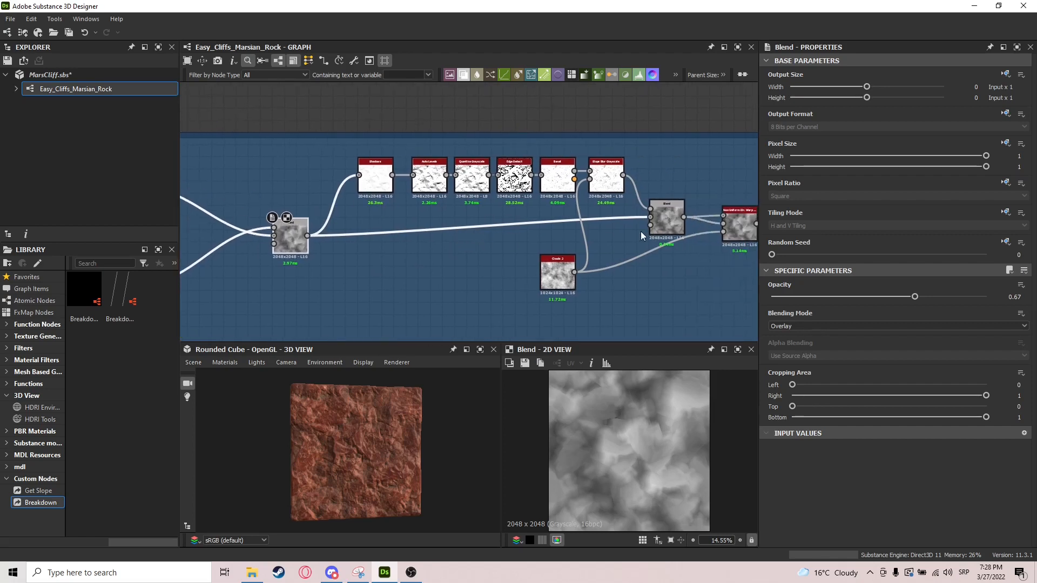
double_click(673, 217)
middle_click_drag(383, 206, 478, 256)
scroll(451, 219, "up", 2)
double_click(450, 180)
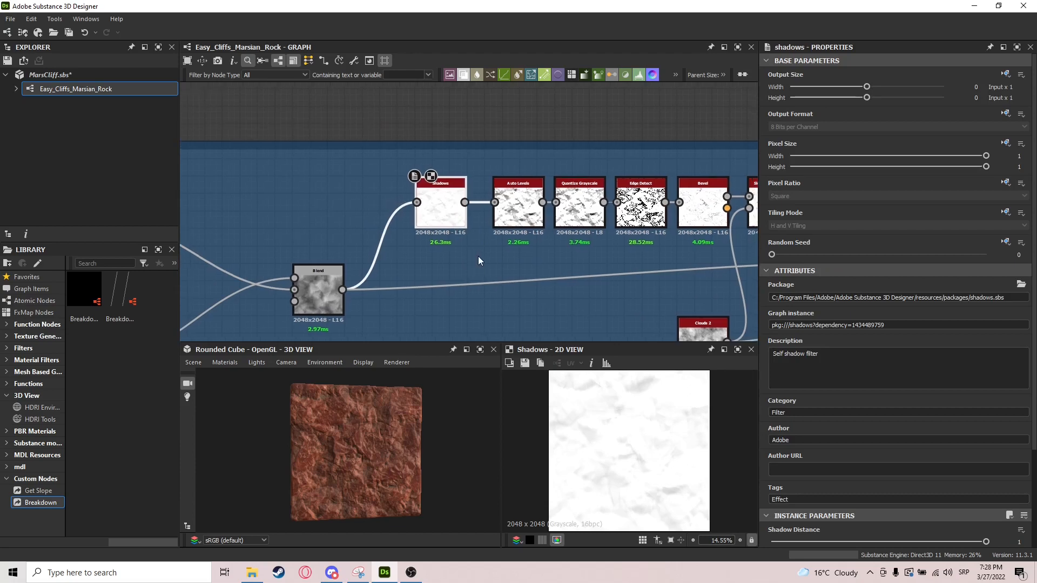
Preview the Auto Levels, Quantize Grayscale and Edge Detect nodes that follow the Shadows node
double_click(525, 212)
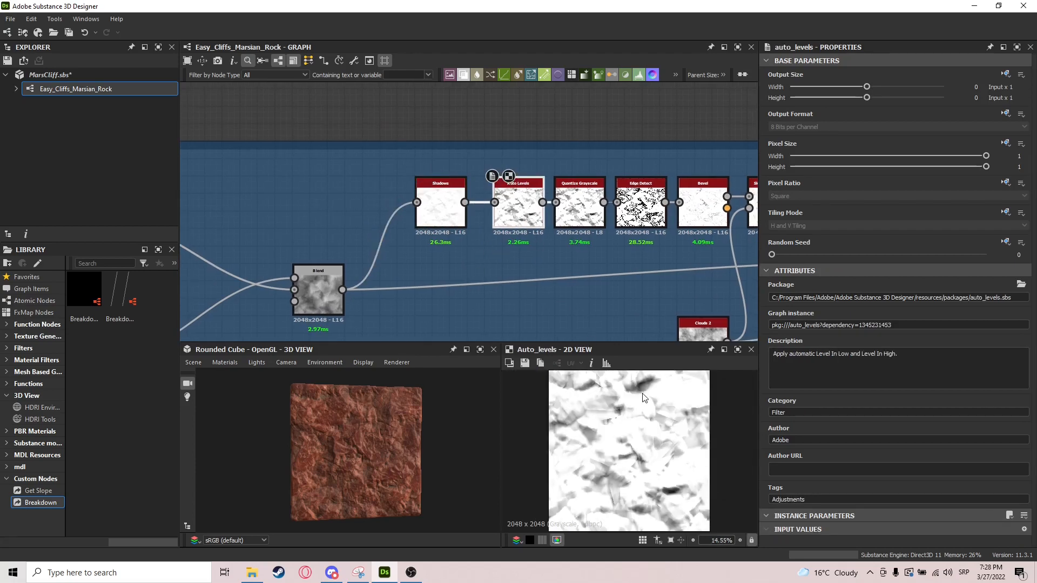
middle_click_drag(583, 207, 552, 215)
double_click(552, 215)
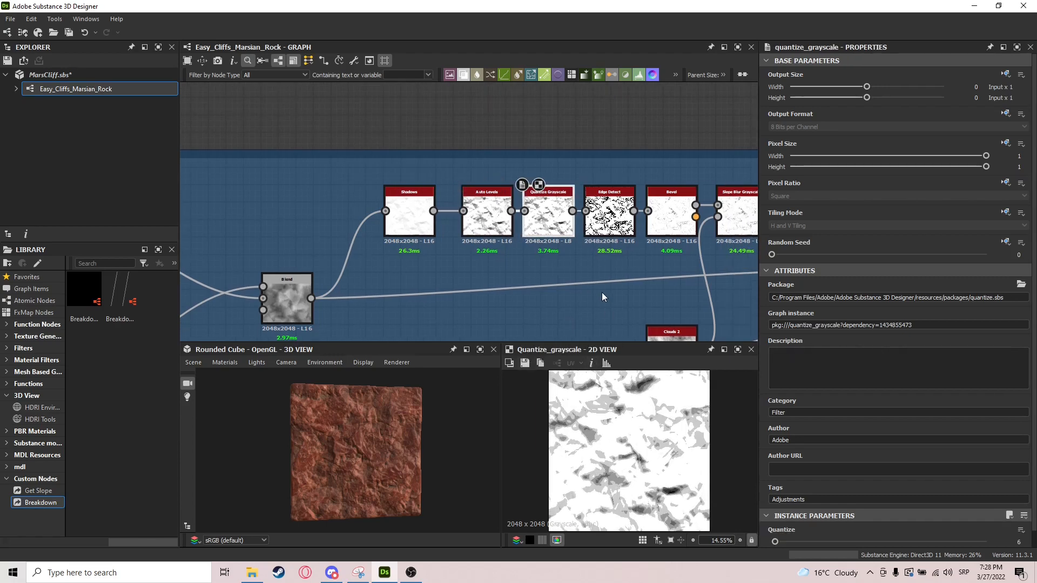
middle_click_drag(591, 270, 576, 274)
double_click(589, 214)
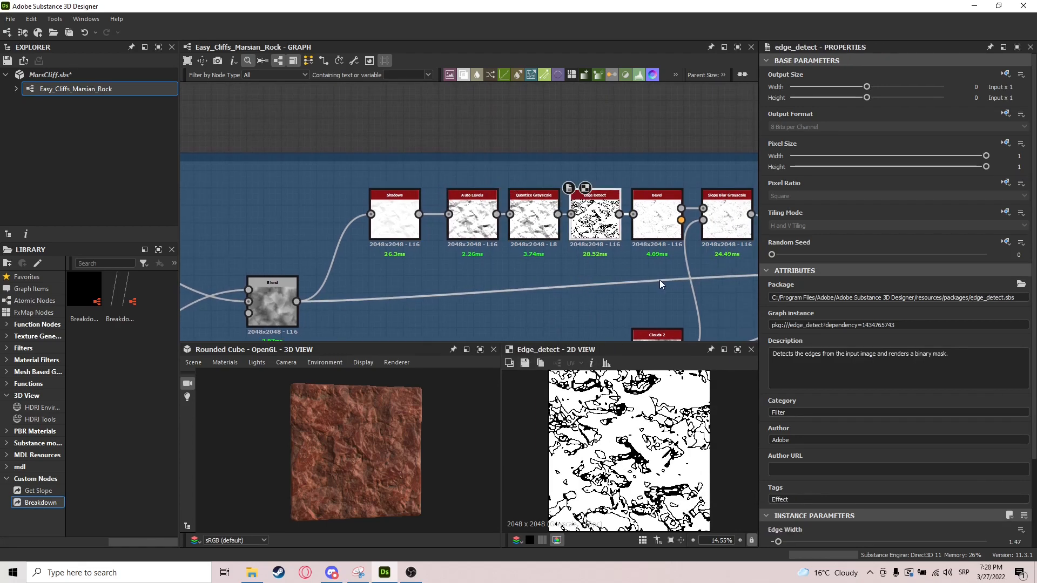
Preview the Bevel and the following Slope Blur Grayscale in the main shape frame, examining the slope blur output up close
middle_click_drag(659, 280, 570, 295)
double_click(575, 240)
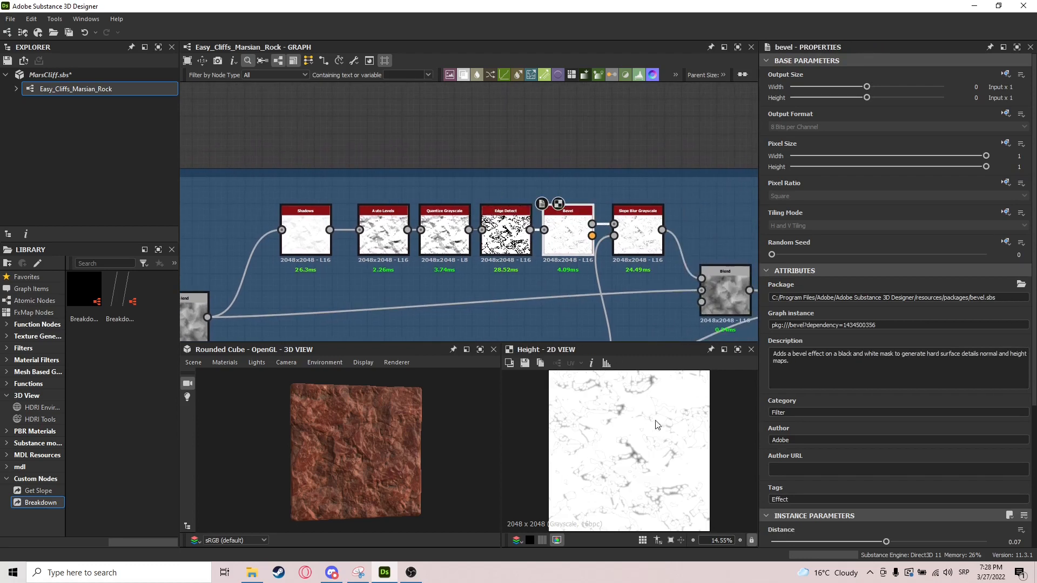
double_click(638, 232)
middle_click_drag(613, 252, 573, 163)
double_click(532, 229)
double_click(575, 156)
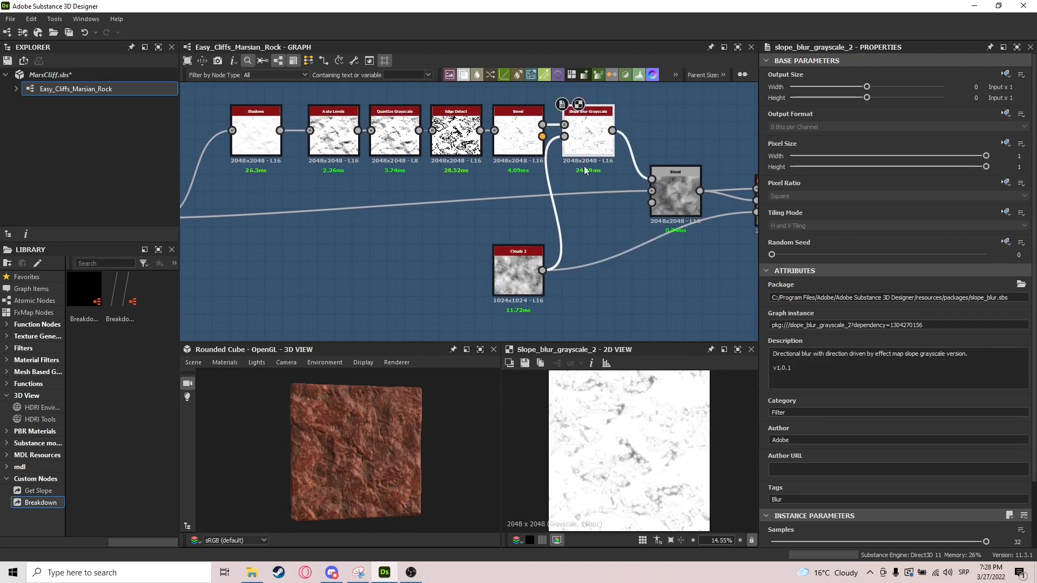
scroll(620, 469, "up", 6)
scroll(633, 446, "down", 7)
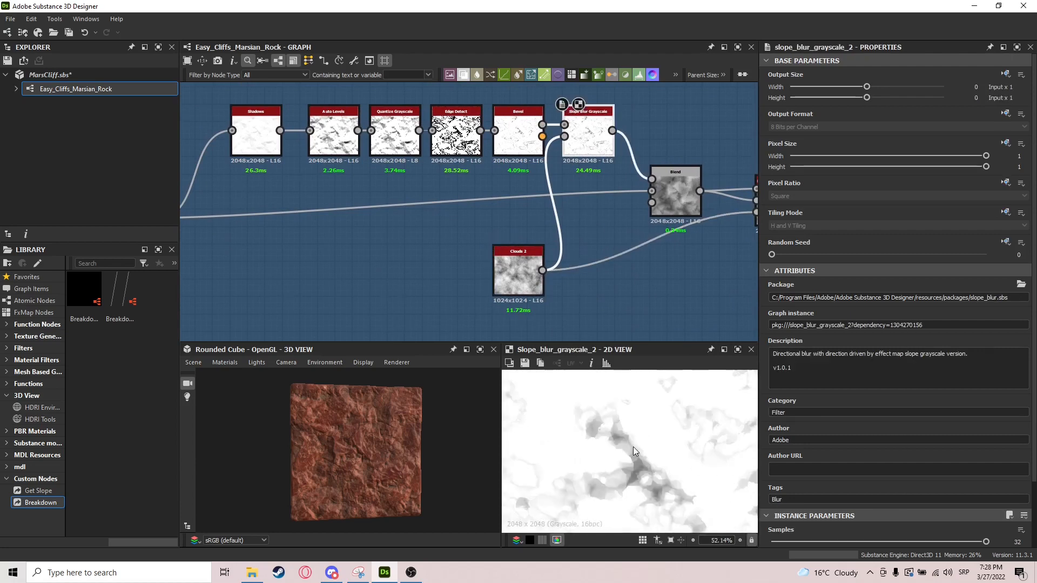
scroll(642, 447, "up", 4)
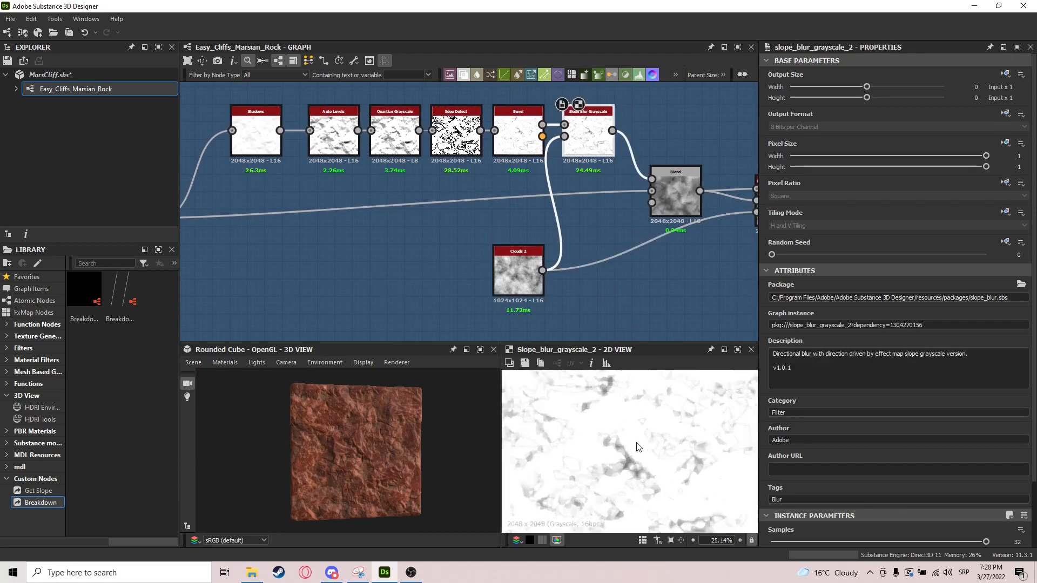
Preview the Blend after the Slope Blur Grayscale and compare its settings with those of the Blend that joins both Tile Samplers
middle_click_drag(677, 171, 635, 180)
double_click(635, 181)
scroll(655, 278, "down", 4)
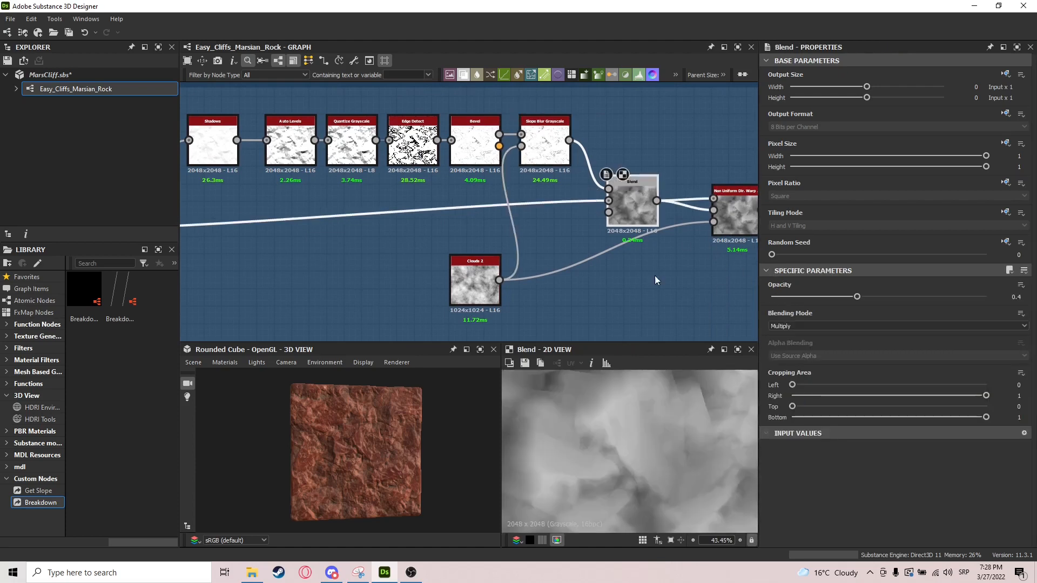
scroll(573, 430, "down", 4)
scroll(617, 443, "up", 1)
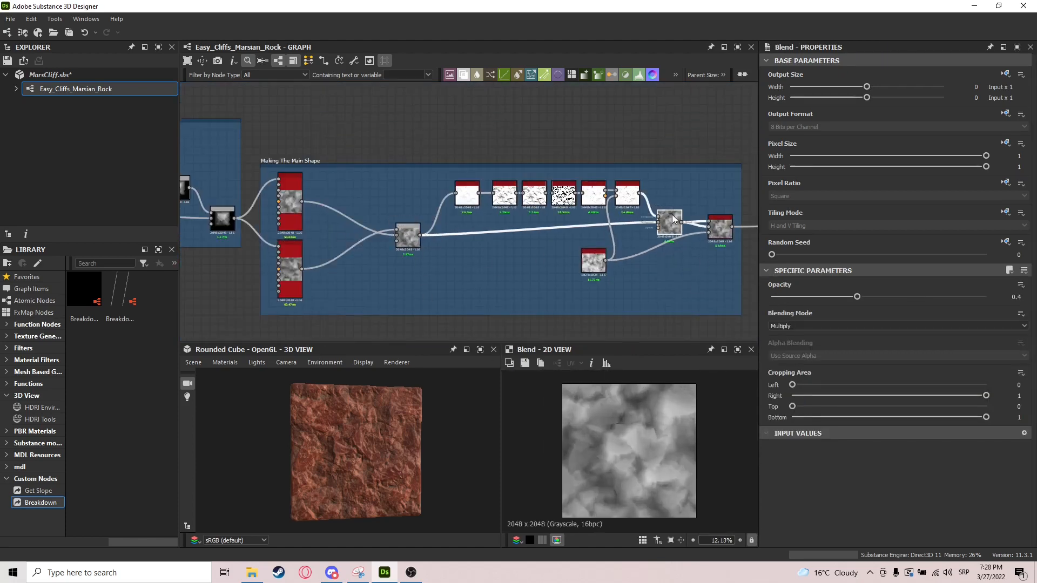
scroll(615, 467, "up", 4)
scroll(662, 426, "down", 4)
left_click(408, 234)
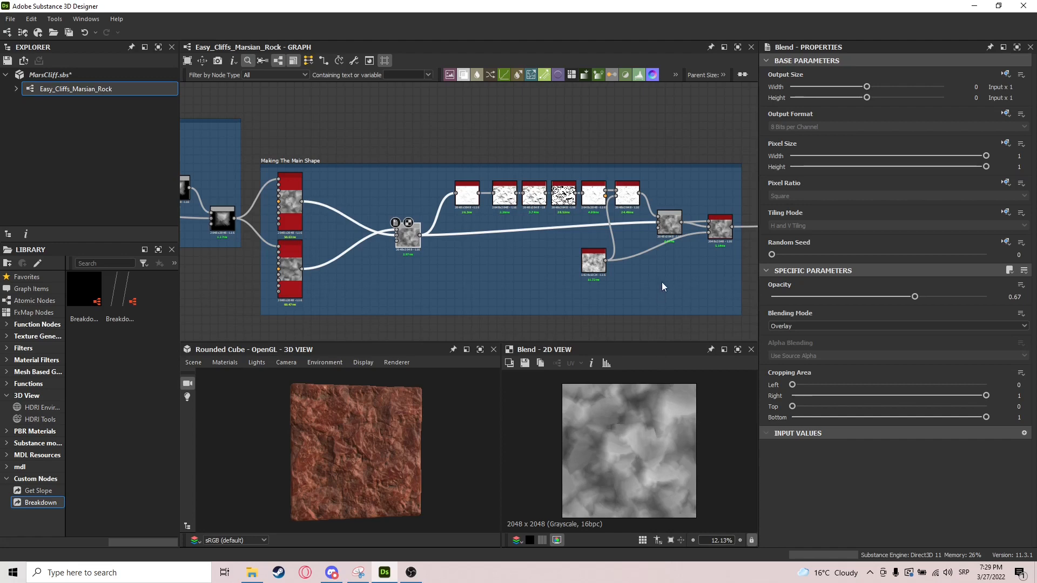
double_click(670, 223)
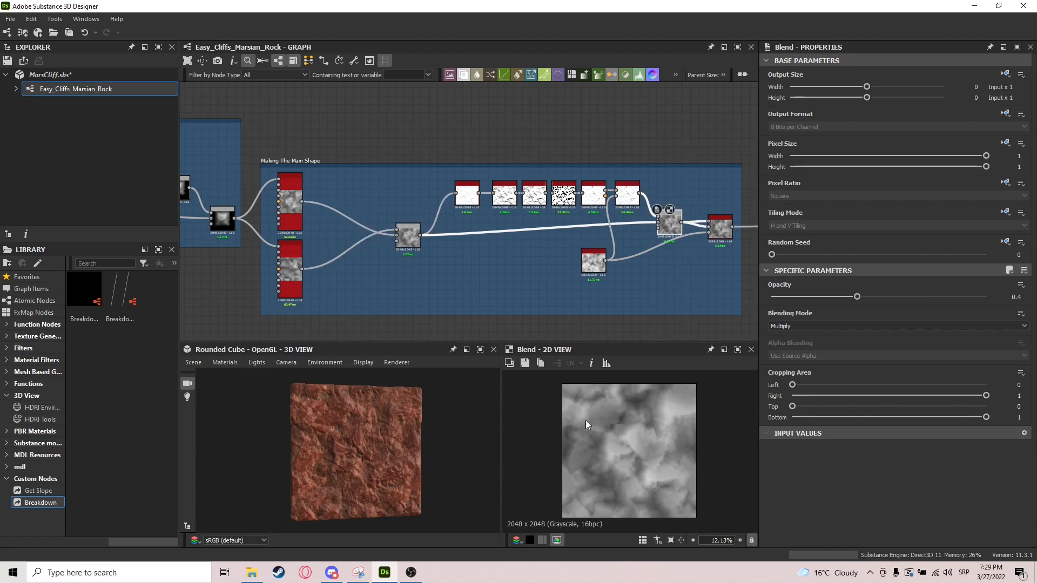
Preview the Non Uniform Directional Warp that ends the main shape frame and compare its output with the preceding Blend
middle_click_drag(675, 295, 564, 282)
scroll(603, 212, "up", 5)
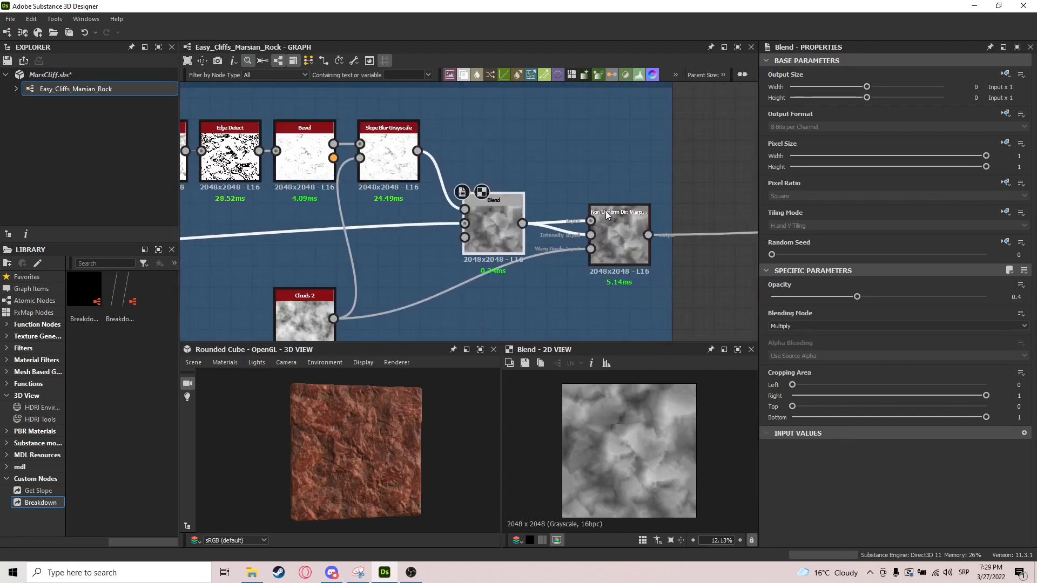
left_click_drag(614, 238, 624, 226)
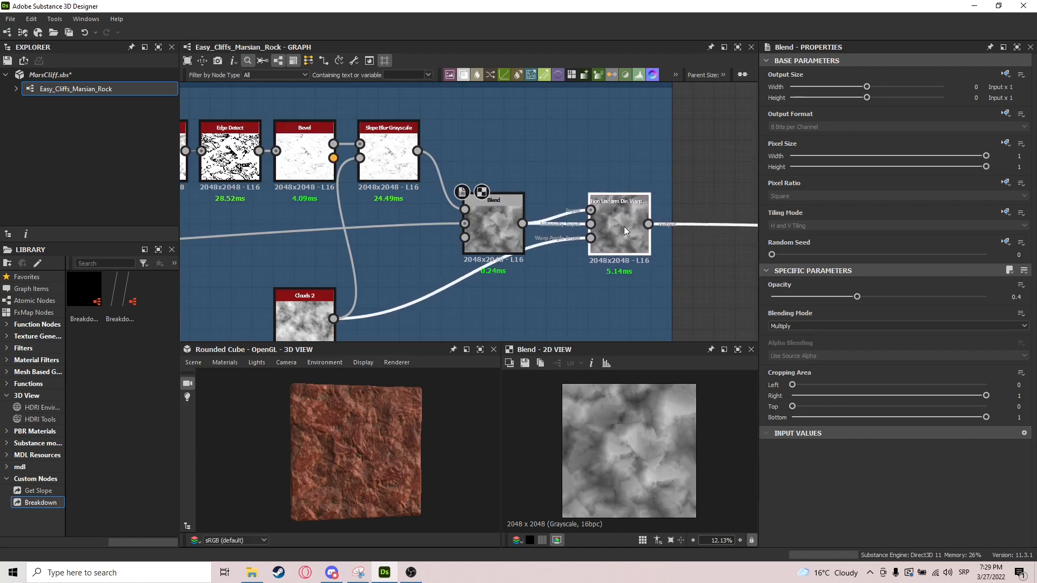
double_click(624, 226)
left_click(520, 212)
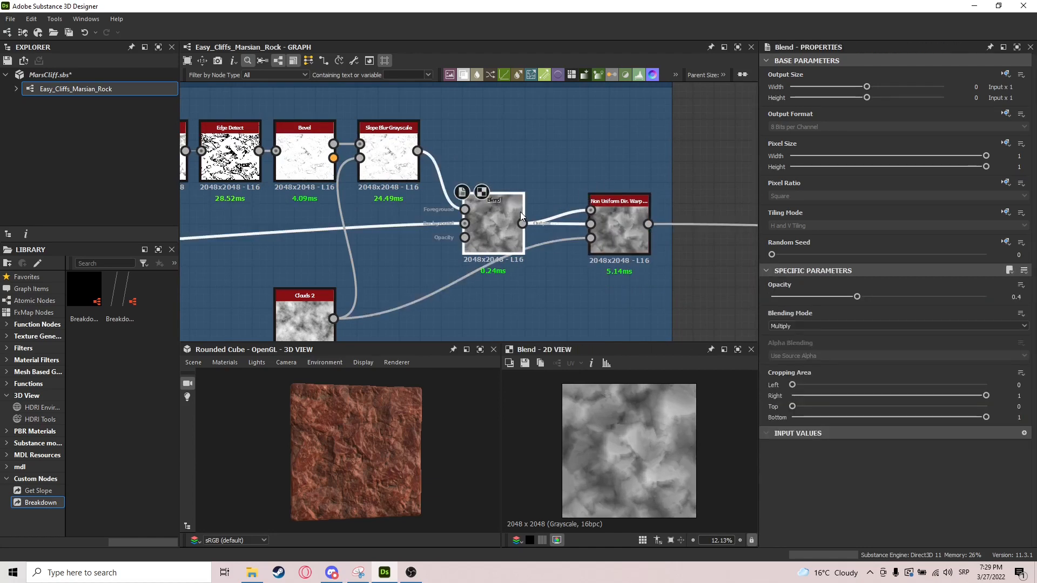
left_click(633, 215)
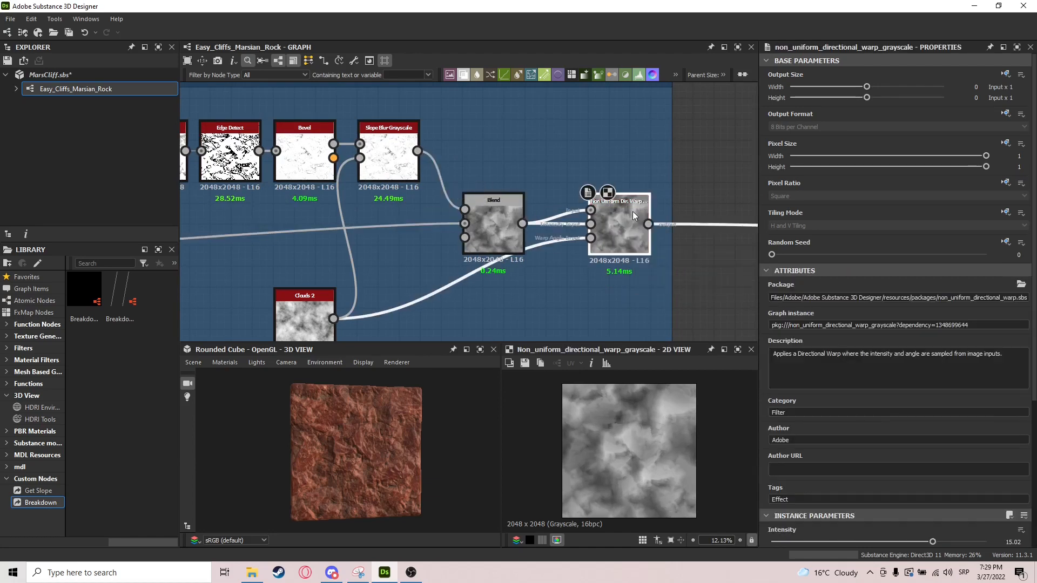
left_click(494, 216)
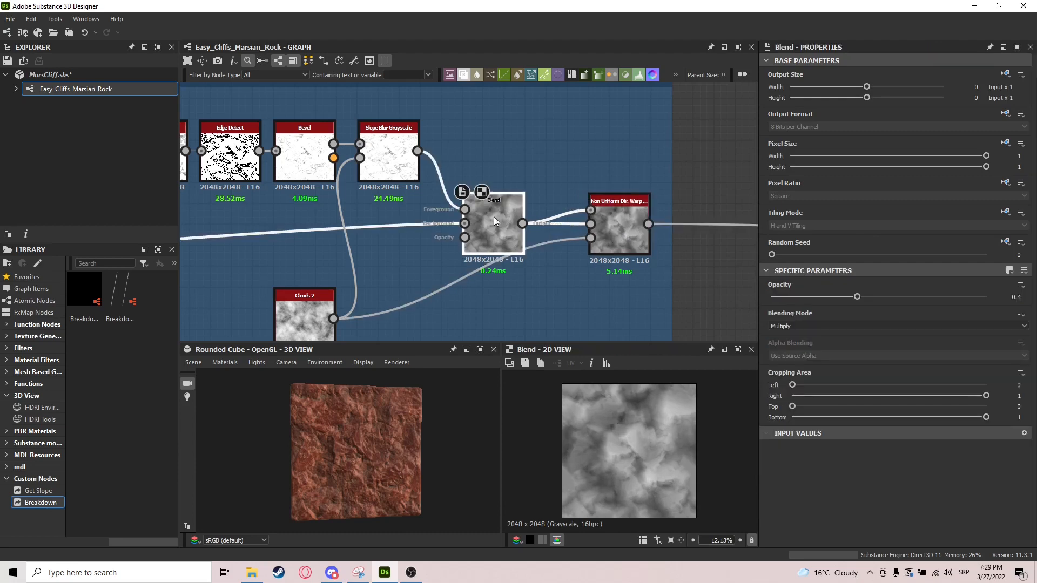
left_click(610, 225)
scroll(641, 414, "up", 2)
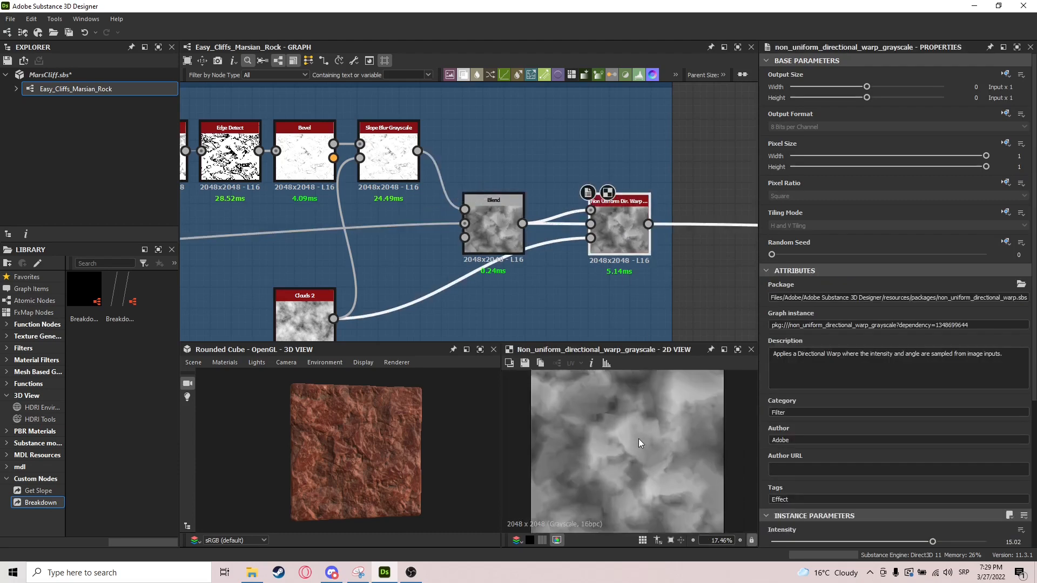
left_click(497, 245)
left_click(630, 228)
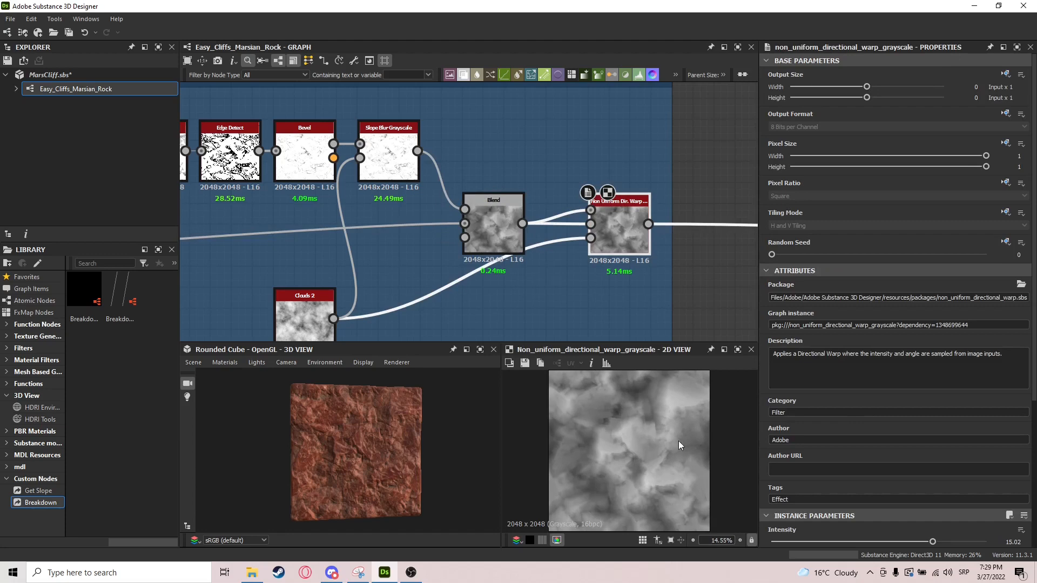
Review the Non Uniform Directional Warp's instance parameters, trying a Trail Length of 0.57 and restoring it to 0.55, and return the node to its original position
scroll(893, 490, "down", 5)
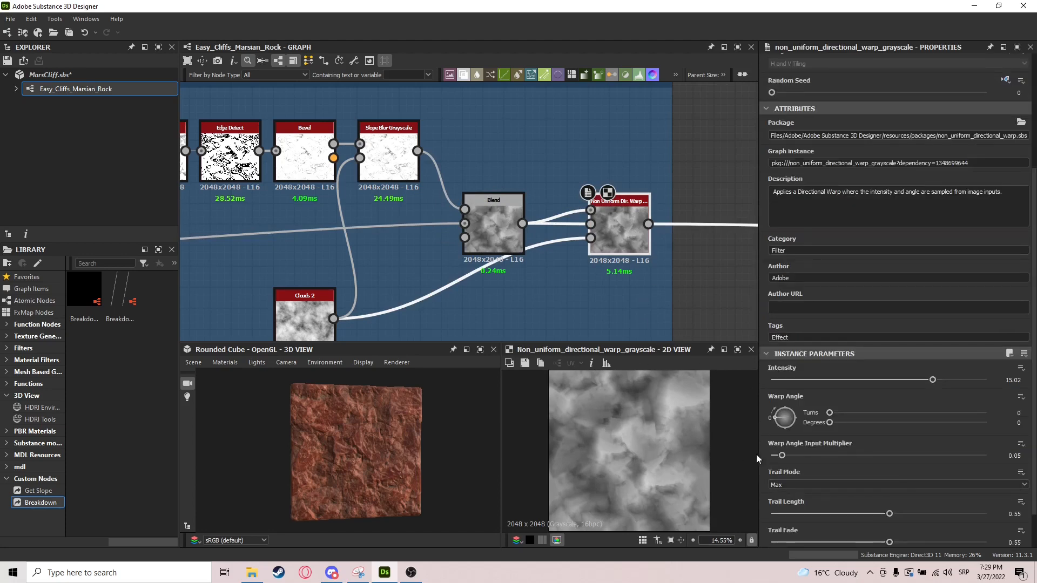
scroll(660, 410, "down", 1)
mouse_move(890, 514)
left_mouse_down()
mouse_move(956, 513)
mouse_move(839, 504)
mouse_move(894, 504)
left_mouse_up()
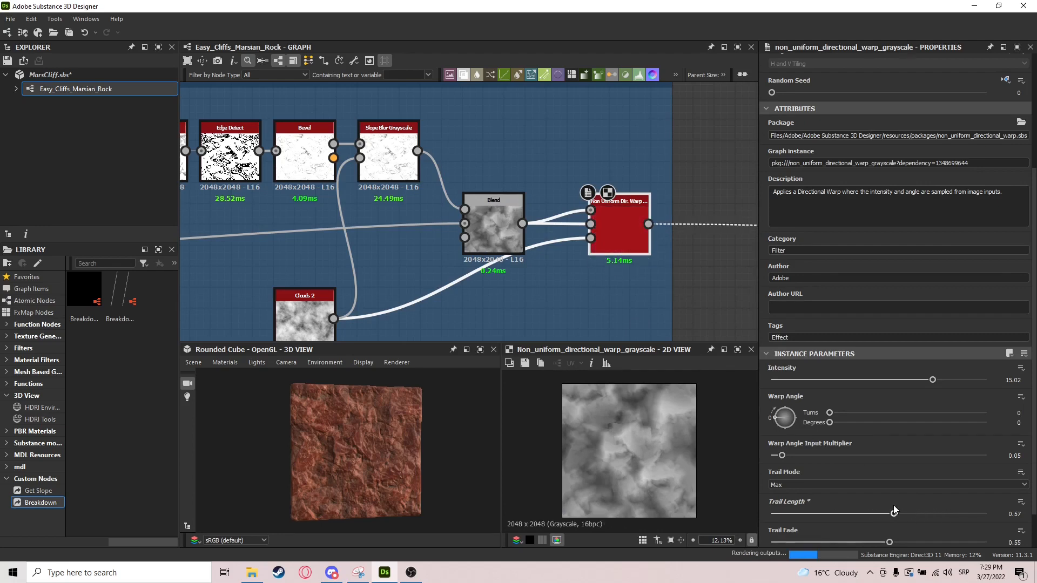
scroll(801, 498, "down", 1)
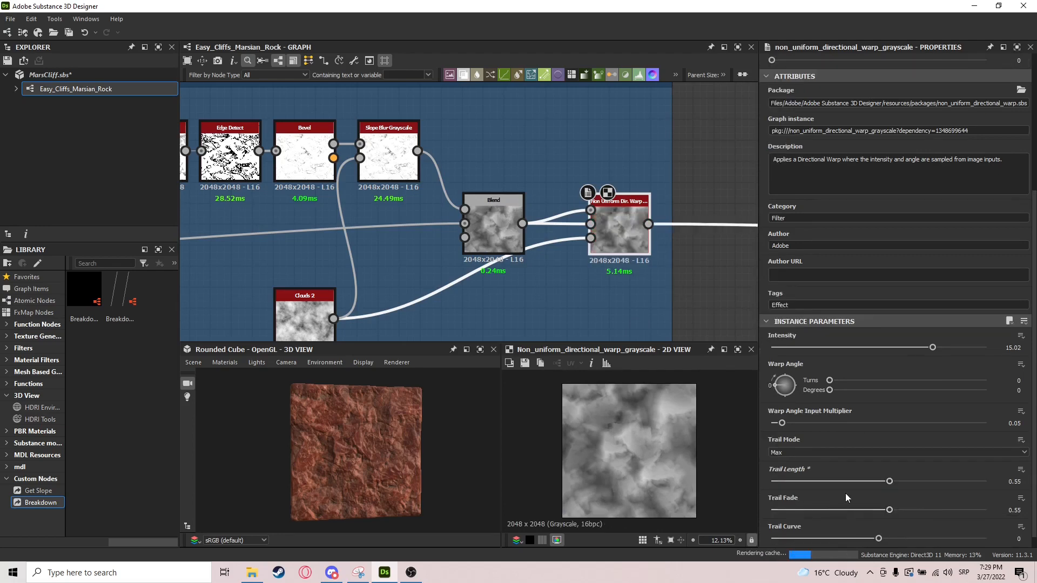
scroll(845, 493, "down", 1)
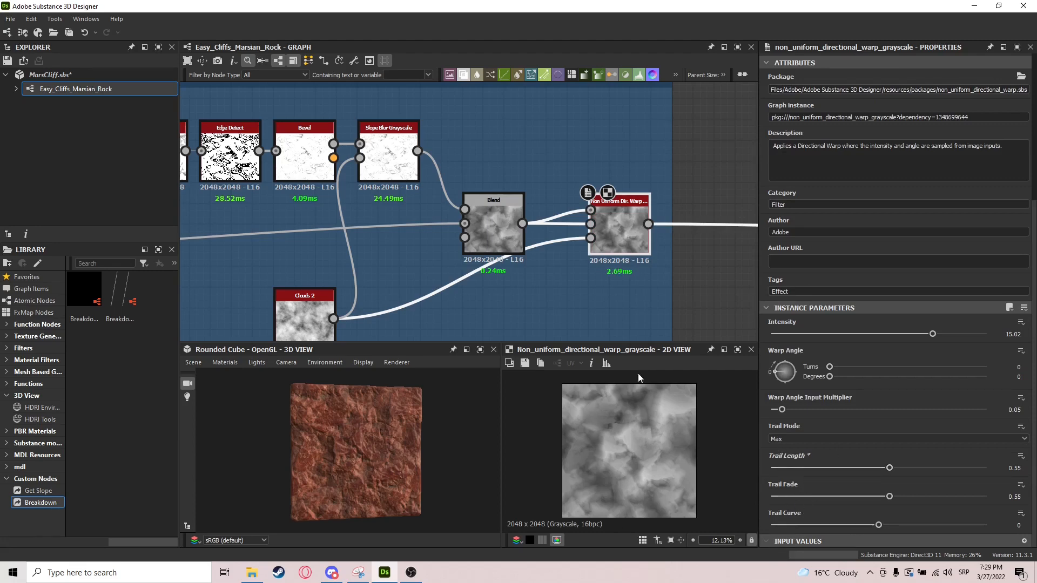
left_click_drag(613, 205, 602, 226)
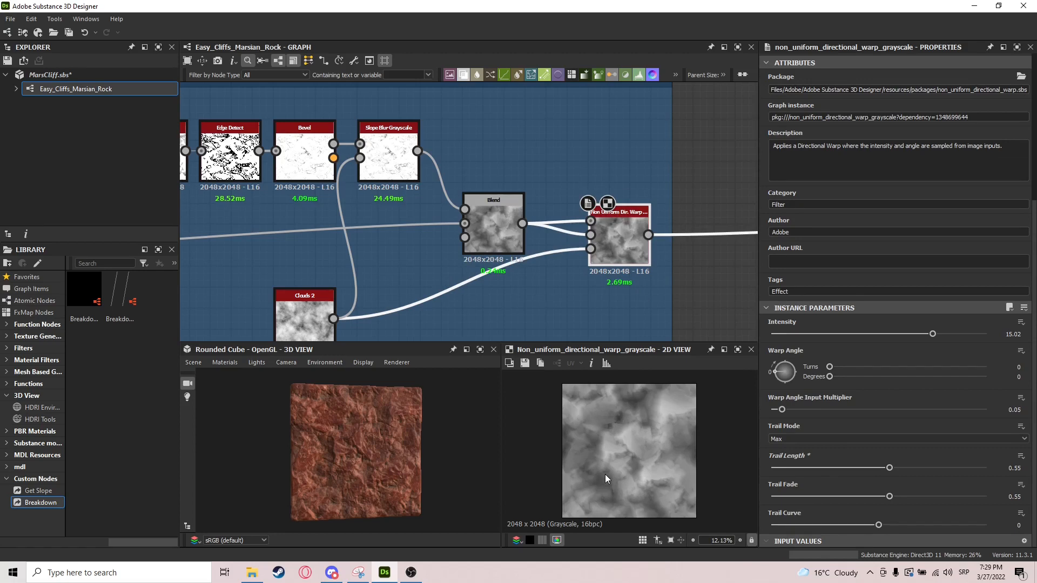
Preview the Multi Directional Warp Grayscale in the Edges Break Up frame and the Auto Levels node that follows it
mouse_move(397, 440)
left_mouse_down()
mouse_move(373, 442)
mouse_move(400, 439)
left_mouse_up()
middle_click_drag(652, 260, 410, 245)
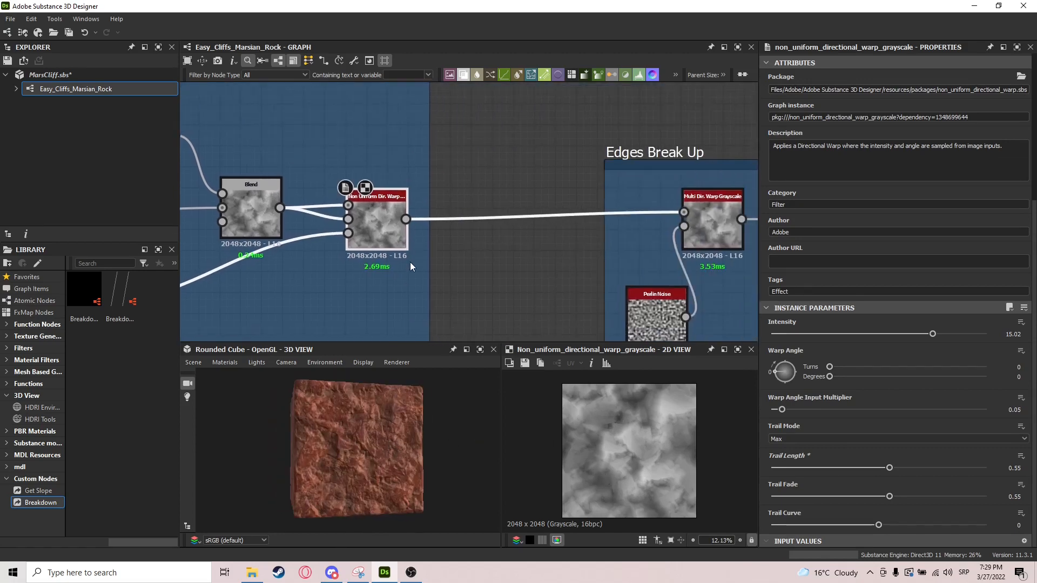
scroll(415, 245, "down", 5)
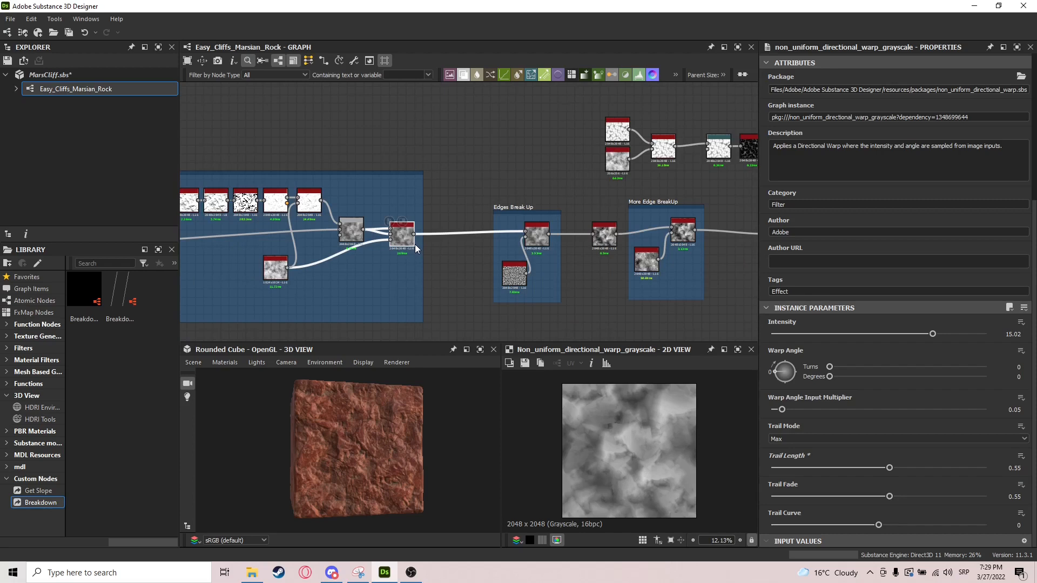
scroll(415, 244, "up", 3)
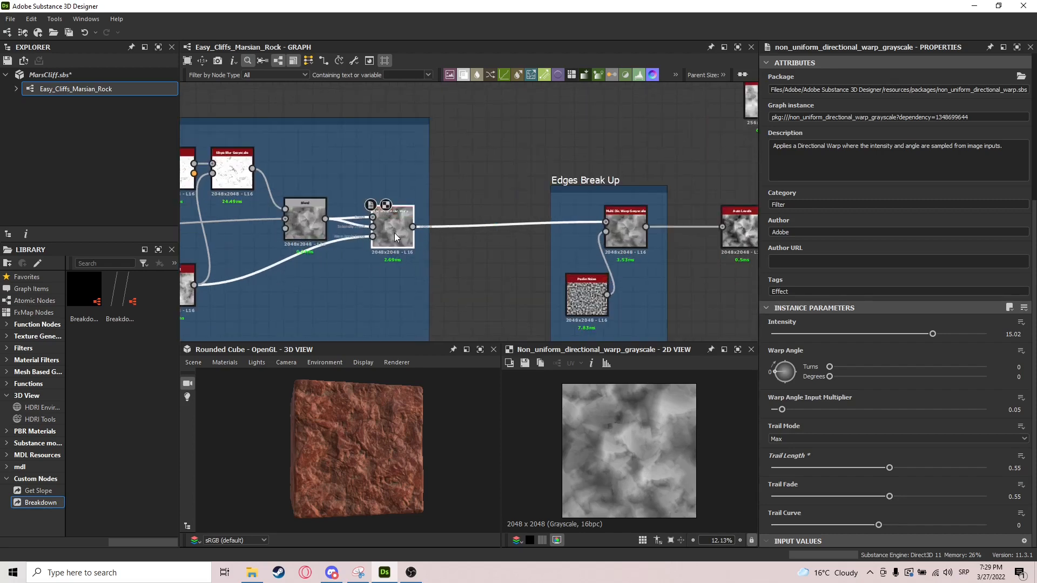
scroll(614, 274, "down", 2)
scroll(553, 261, "up", 4)
left_click(564, 240)
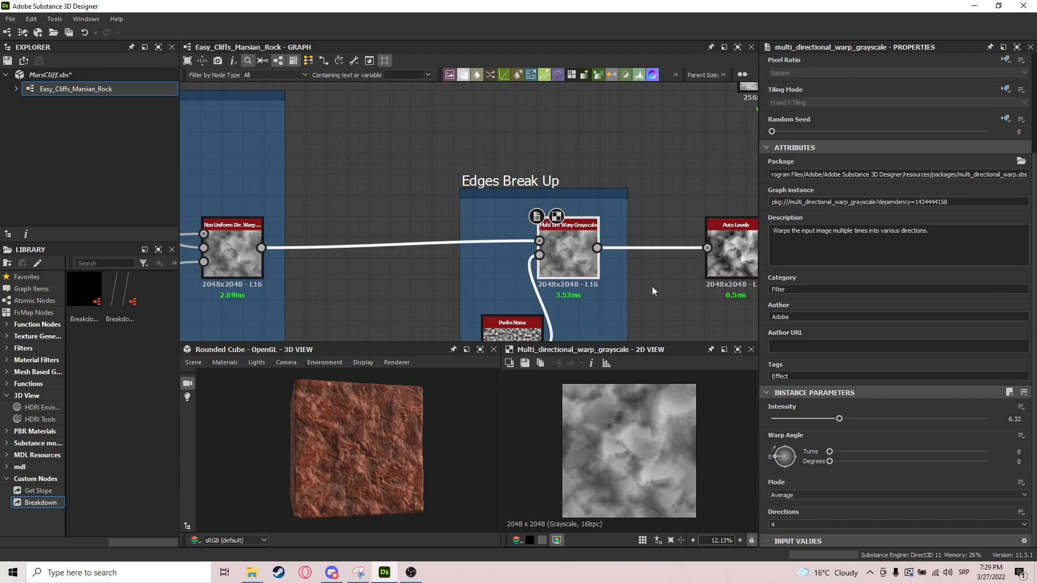
middle_click_drag(653, 287, 611, 245)
middle_click_drag(698, 214, 586, 199)
left_click(585, 199)
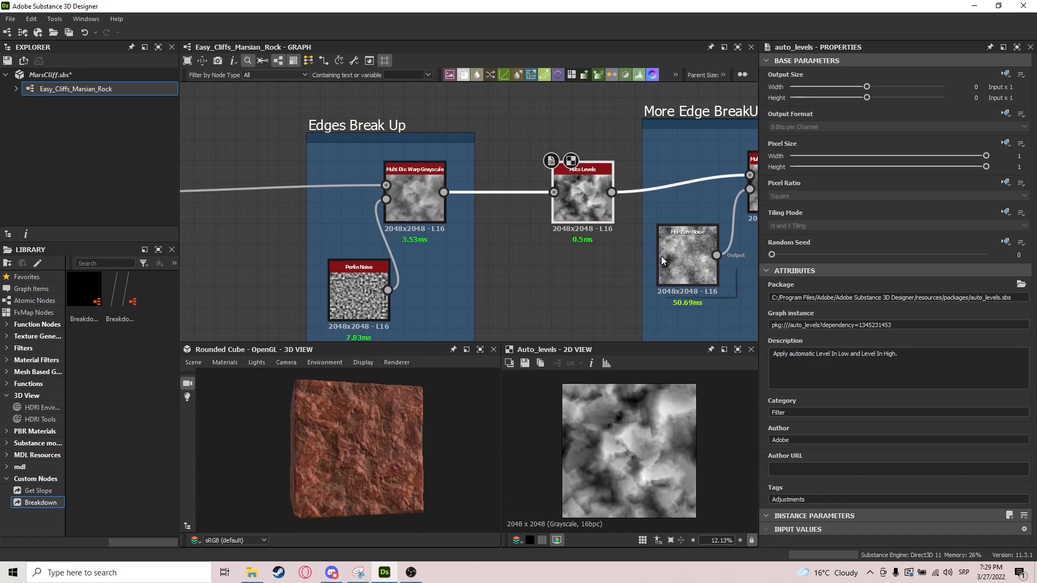
Preview the Multi Directional Warp Grayscale and its Moisture Noise input in the More Edge BreakUp frame
middle_click_drag(662, 256, 525, 263)
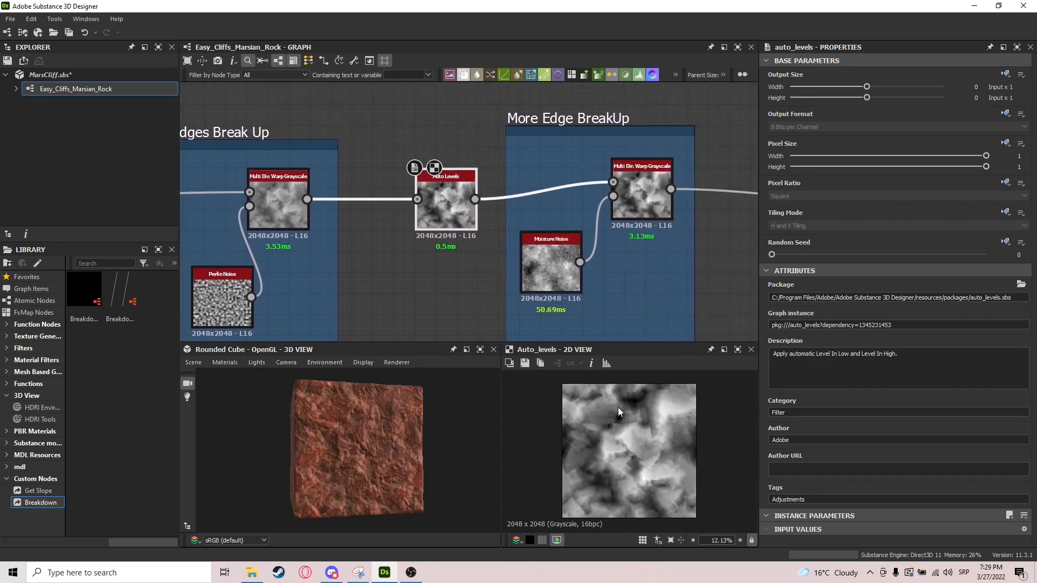
middle_click_drag(608, 281, 587, 286)
double_click(624, 181)
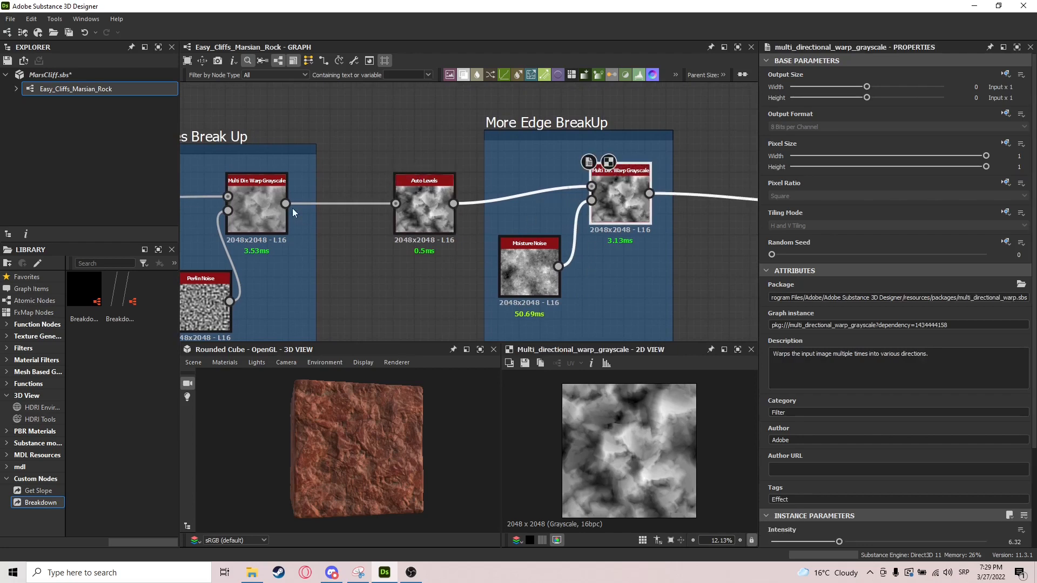
left_click(516, 276)
Preview Cells 1, Clouds 2 and the Slope Blur Grayscale they feed in the branch leading to the Adding Scratches frame
middle_click_drag(516, 274, 184, 271)
left_click(533, 232)
middle_click_drag(536, 192, 340, 212)
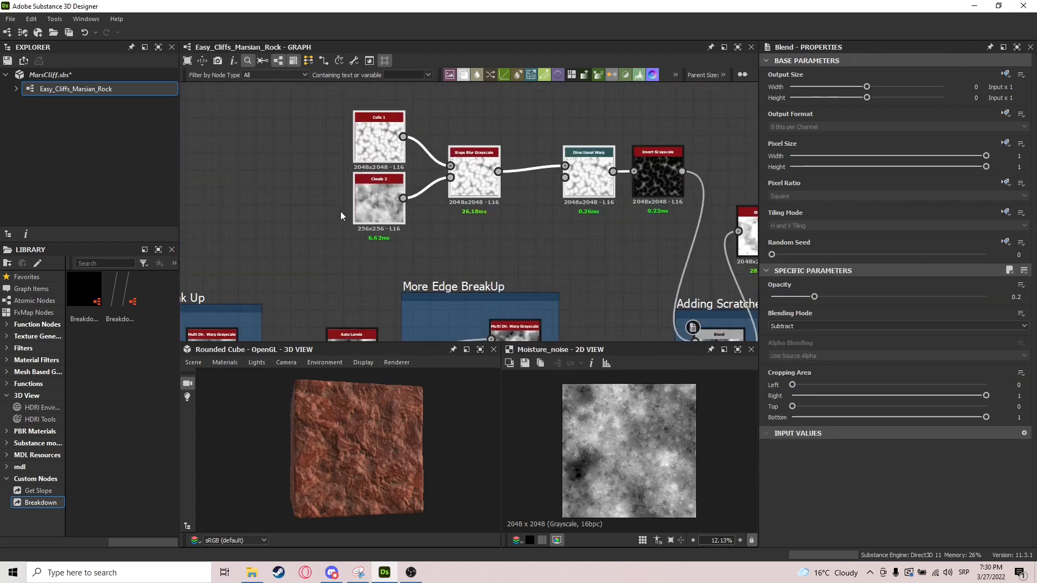
left_click(378, 135)
left_click(363, 194)
scroll(467, 154, "up", 3)
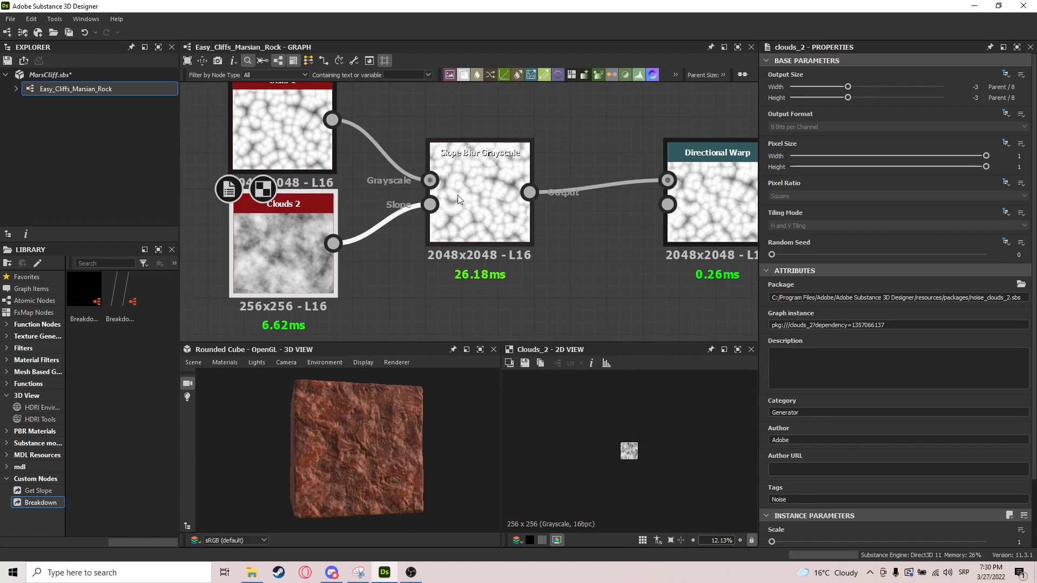
left_click(458, 195)
scroll(634, 459, "up", 3)
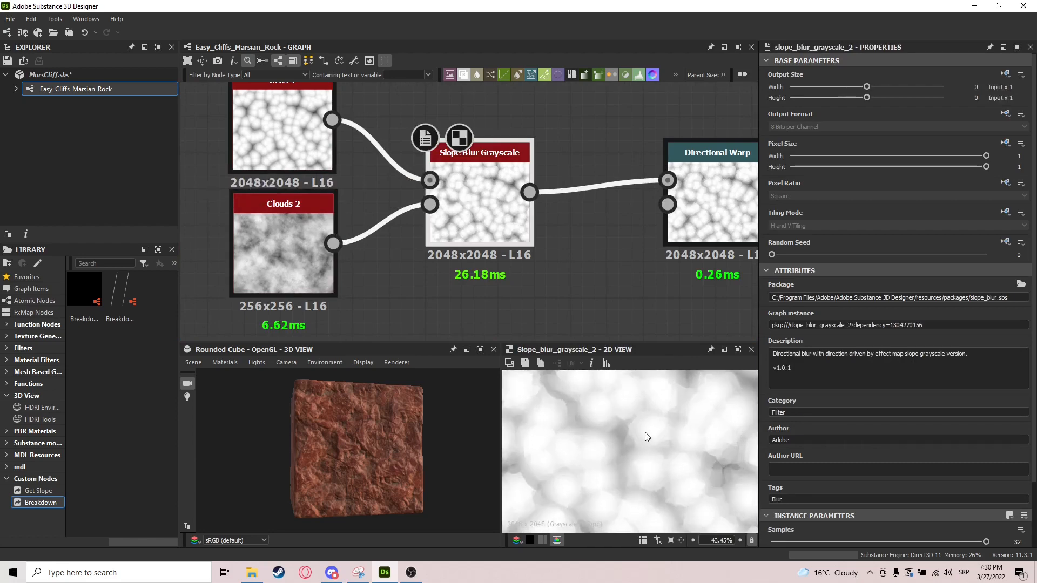
scroll(549, 262, "down", 3)
Preview the Directional Warp and Invert Grayscale nodes of the scratches branch, examining the inverted output up close
left_click(554, 205)
scroll(620, 292, "up", 2)
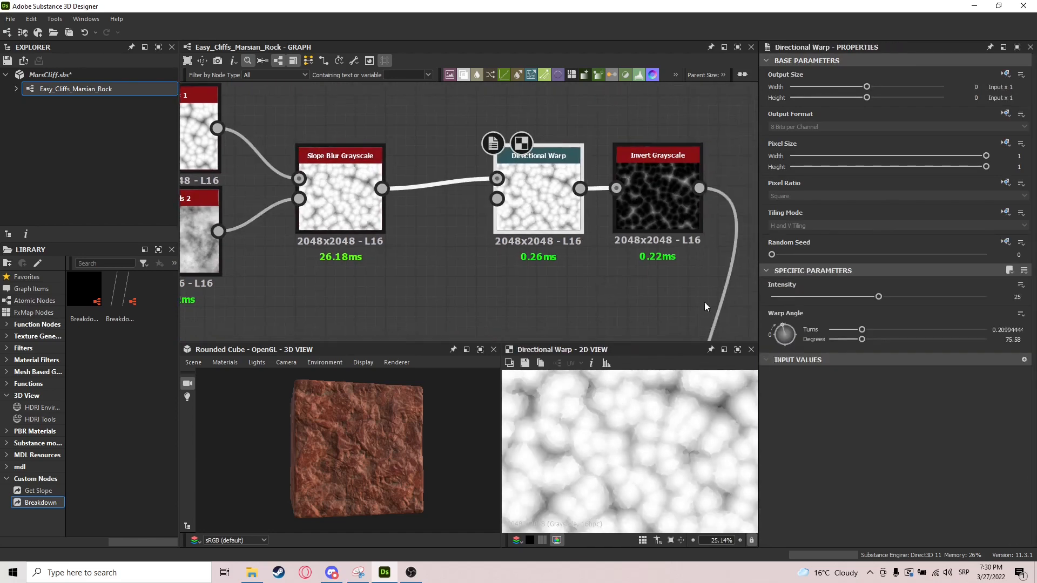
scroll(691, 408, "down", 3)
middle_click_drag(657, 205, 604, 197)
left_click(604, 196)
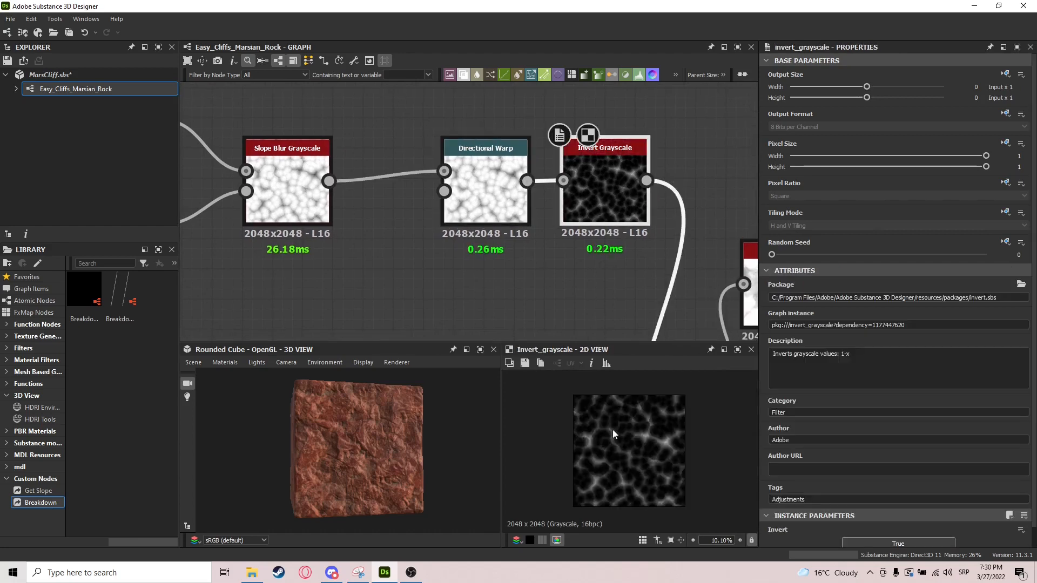
middle_click_drag(610, 254, 575, 154)
scroll(631, 429, "up", 8)
scroll(631, 429, "down", 5)
Preview the Blend in the Adding Scratches frame and review its opacity and blending mode
middle_click_drag(595, 214, 580, 128)
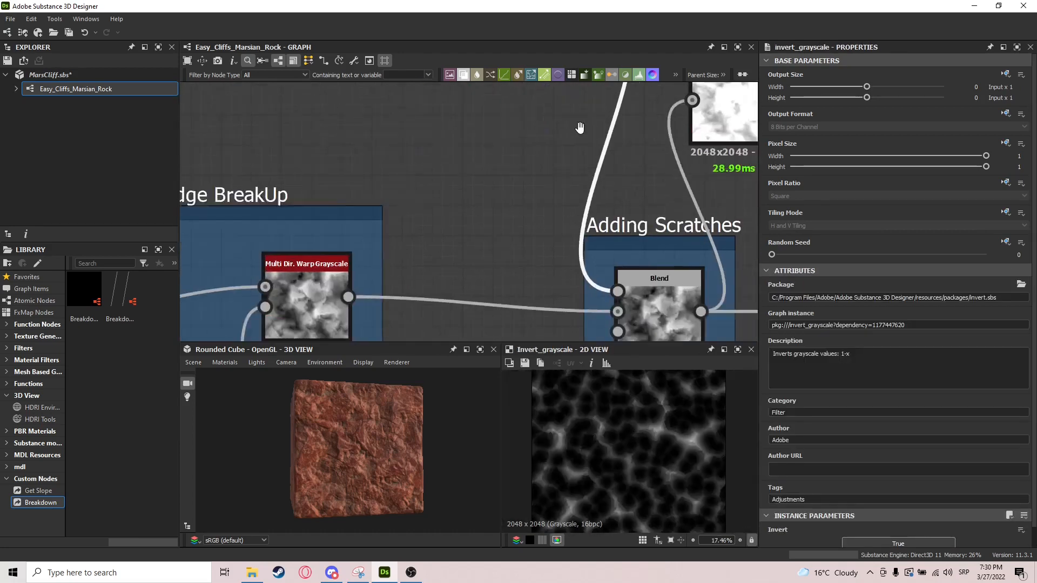
scroll(580, 128, "down", 2)
left_click(631, 238)
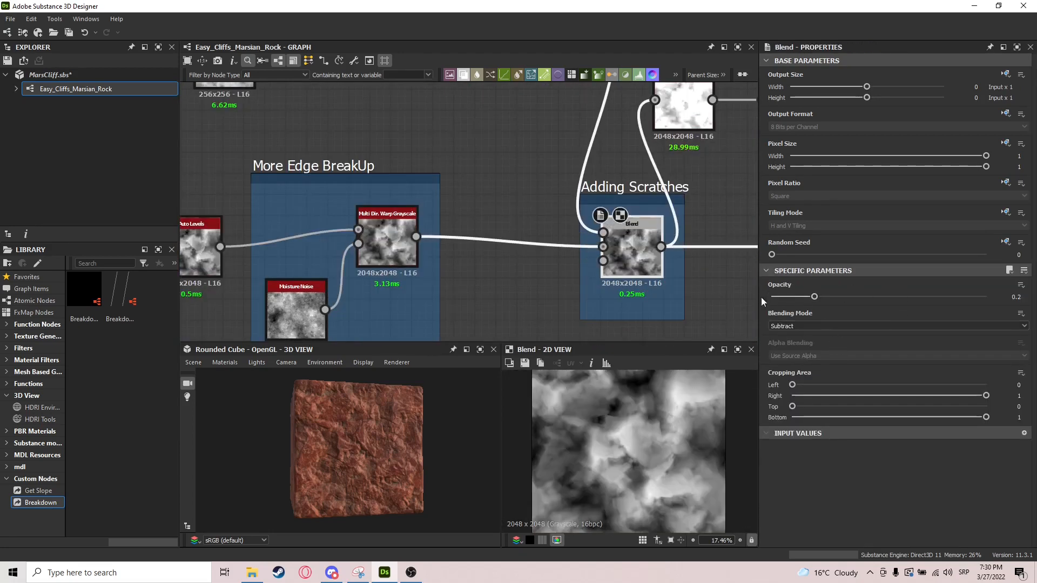
middle_click_drag(698, 284, 651, 281)
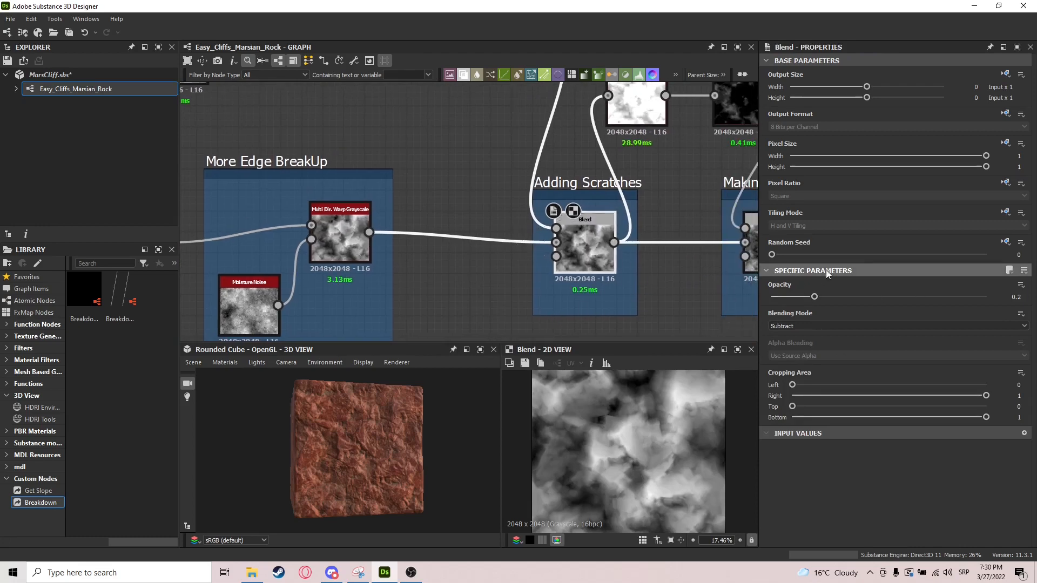
Preview the Shadows and Invert Grayscale nodes and the Blend they feed in the Making Edges Pop Out frame
scroll(656, 226, "down", 2)
middle_click_drag(695, 177, 549, 198)
scroll(548, 197, "up", 1)
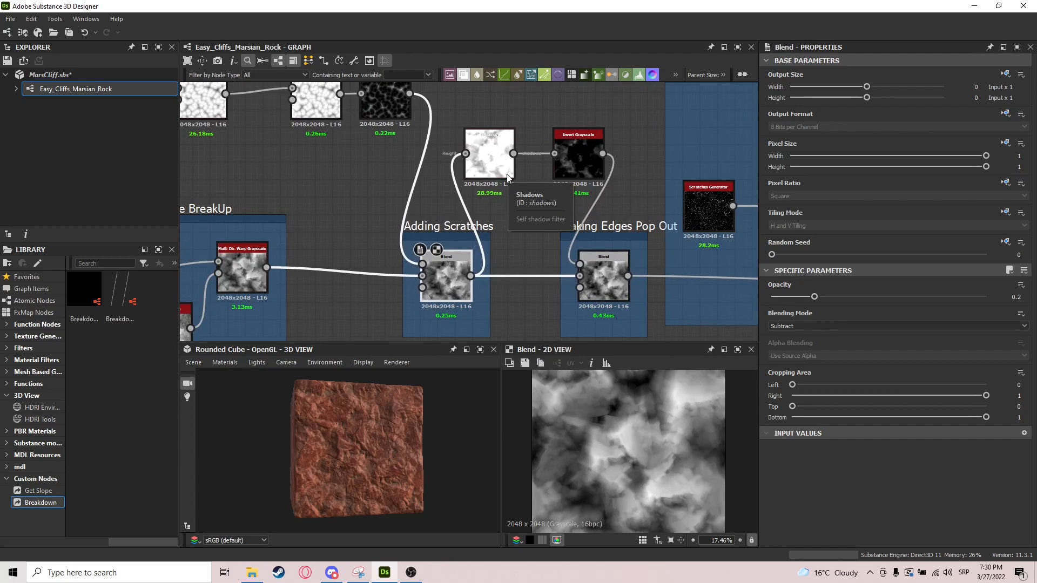
left_click(505, 172)
left_click(586, 148)
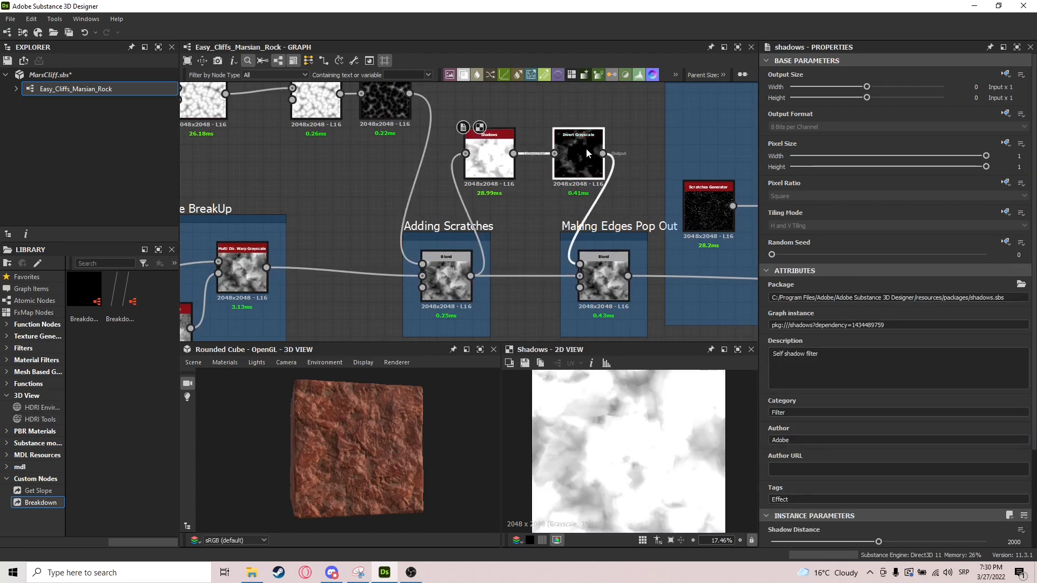
left_click(598, 263)
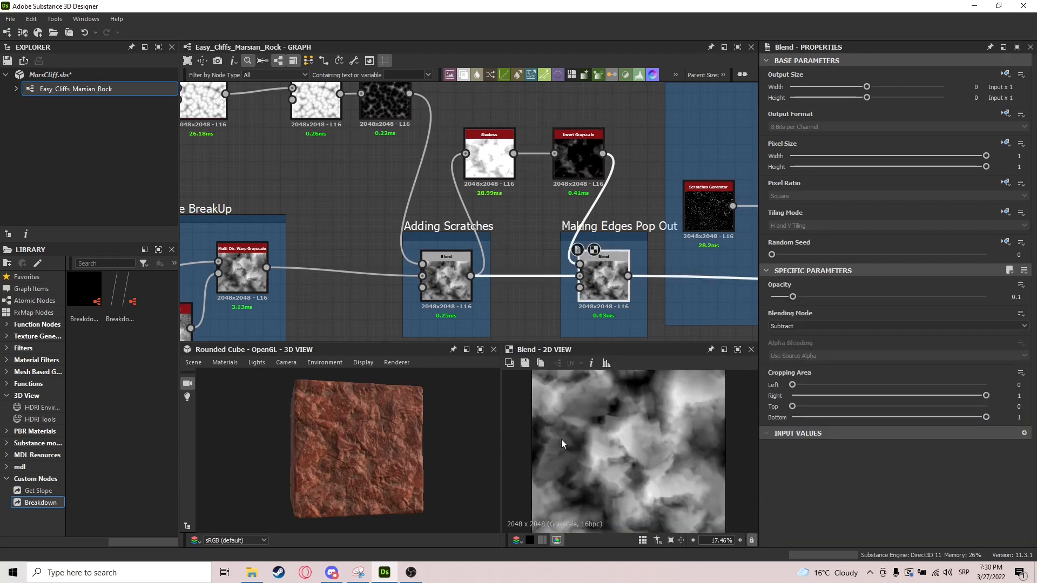
Compare the output of the Adding Scratches Blend with that of the Making Edges Pop Out Blend
left_click(449, 275)
left_click(588, 286)
scroll(582, 461, "down", 2)
mouse_move(447, 281)
left_mouse_down()
mouse_move(464, 281)
mouse_move(444, 286)
left_mouse_up()
left_click(602, 279)
Look back over the earlier edge break-up frames and the rotated 3D preview, ending at the Making Edges Pop Out Blend
middle_click_drag(397, 290, 500, 261)
scroll(500, 262, "down", 4)
middle_click_drag(274, 230, 438, 217)
left_click_drag(459, 215, 262, 236)
middle_click_drag(531, 232, 449, 225)
left_click_drag(326, 438, 336, 440)
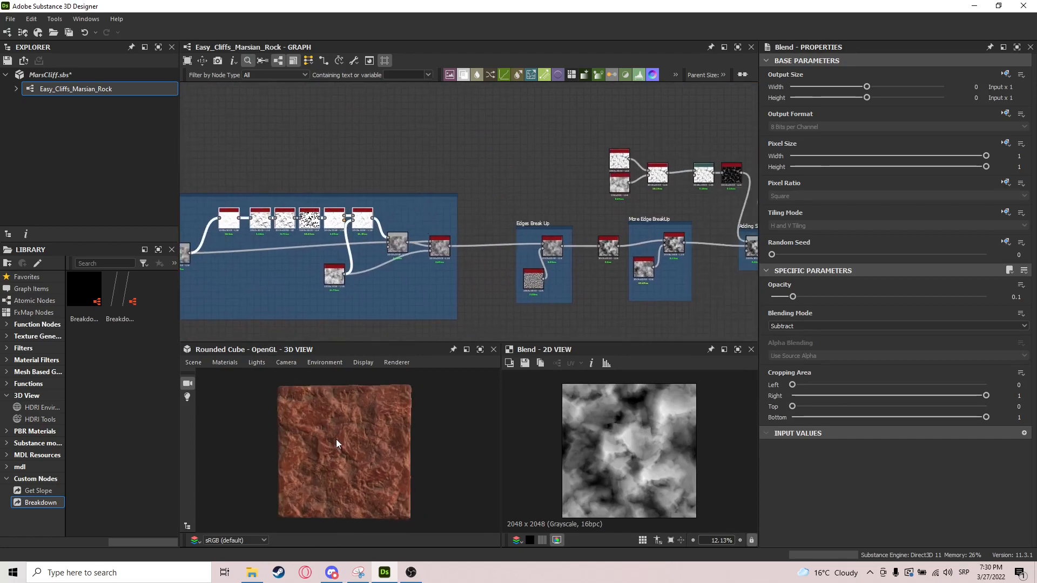
middle_click_drag(567, 274, 355, 256)
middle_click_drag(606, 231, 541, 237)
scroll(541, 238, "up", 5)
left_click(541, 238)
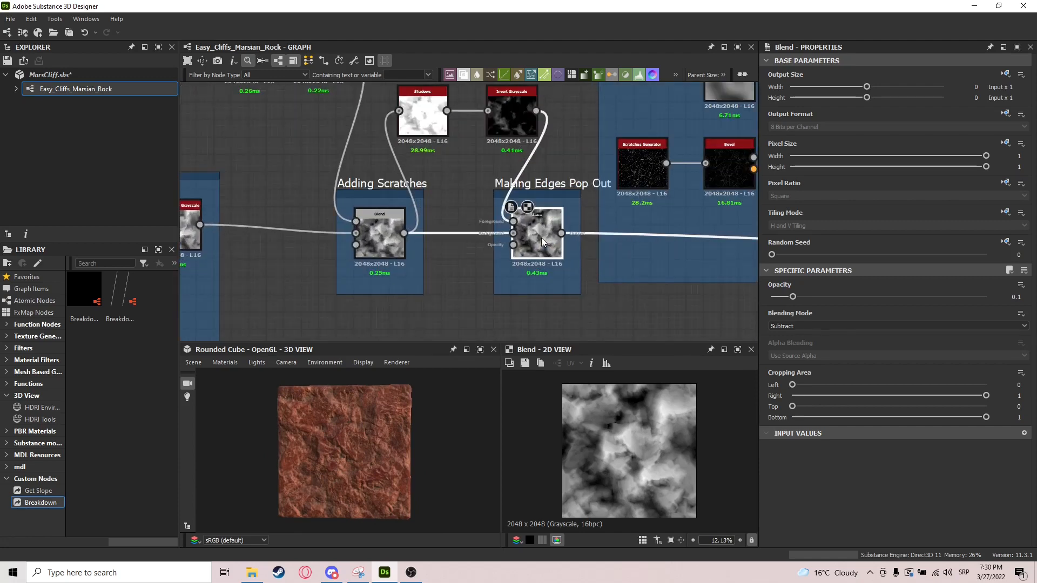
Preview the Scratches Generator and Bevel nodes in the Scratches frame, examining the beveled lines up close
middle_click_drag(629, 243, 448, 265)
scroll(448, 264, "down", 2)
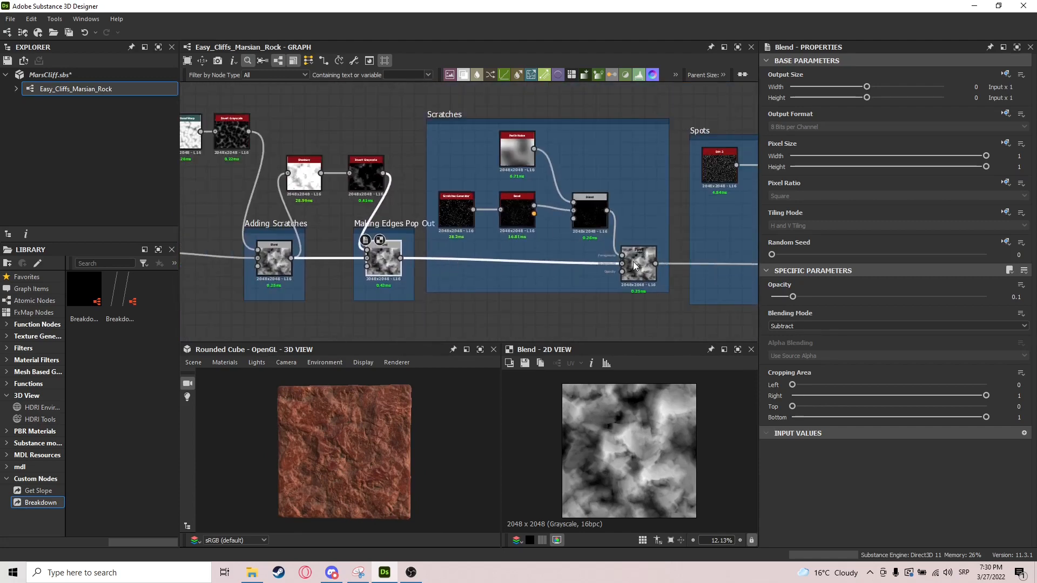
scroll(456, 199, "up", 2)
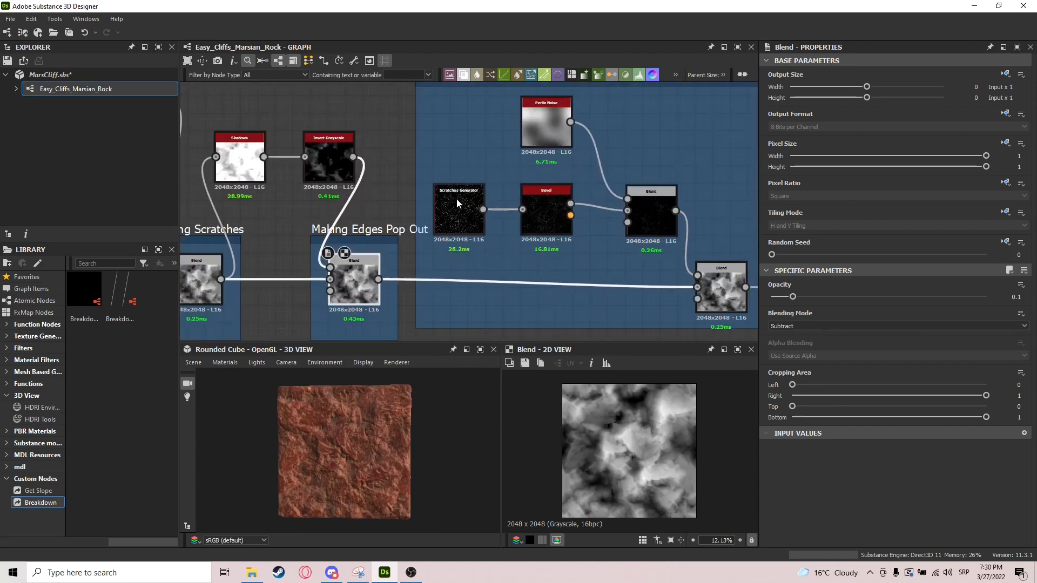
left_click(456, 199)
middle_click_drag(578, 265, 560, 270)
scroll(514, 225, "up", 2)
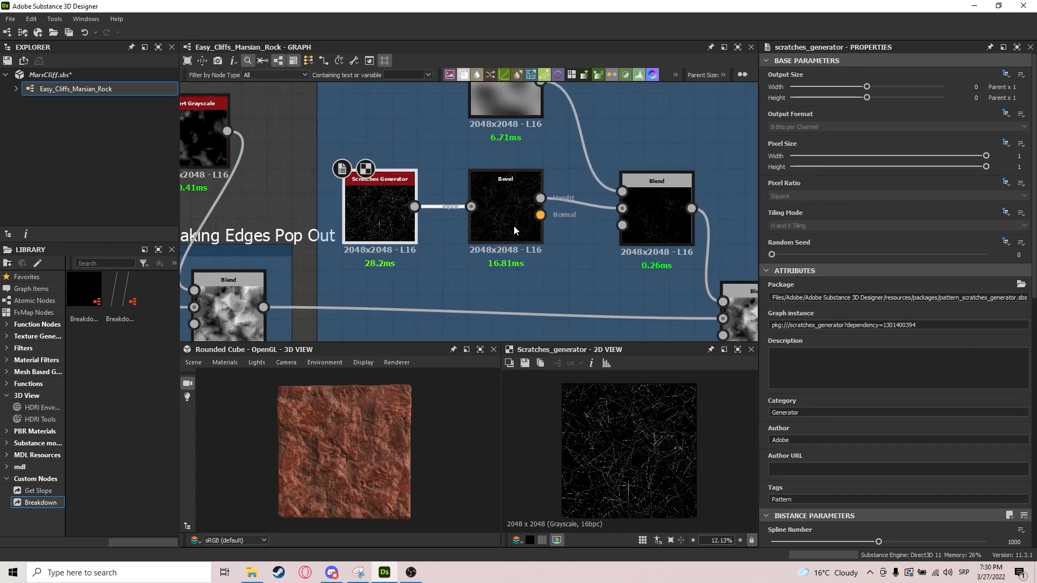
left_click(513, 222)
scroll(627, 460, "up", 5)
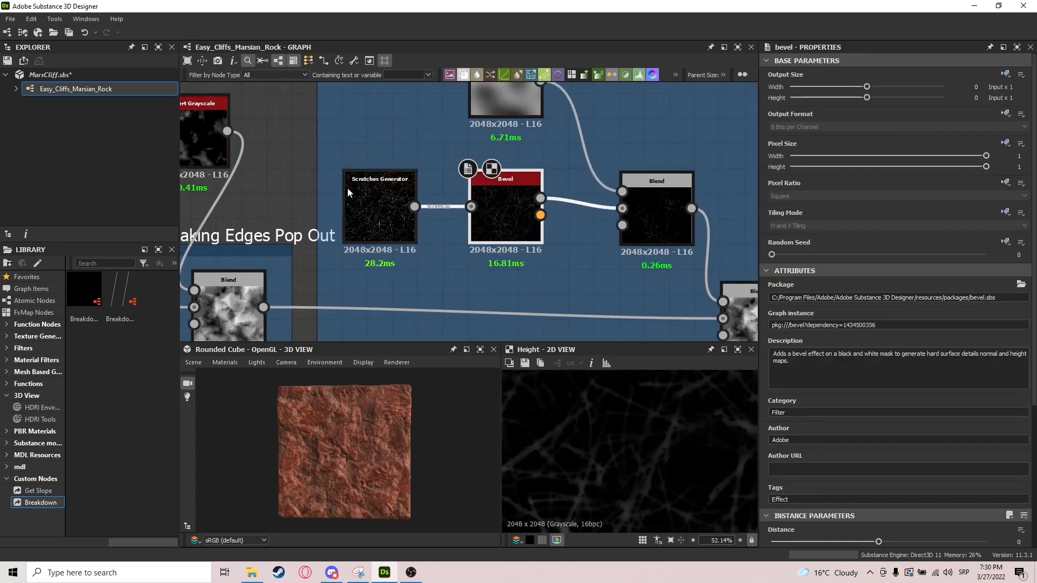
Preview the Perlin Noise and the Blend that subtracts it from the scratches, comparing the result with the Bevel output
middle_click_drag(568, 205, 521, 273)
left_click(617, 276)
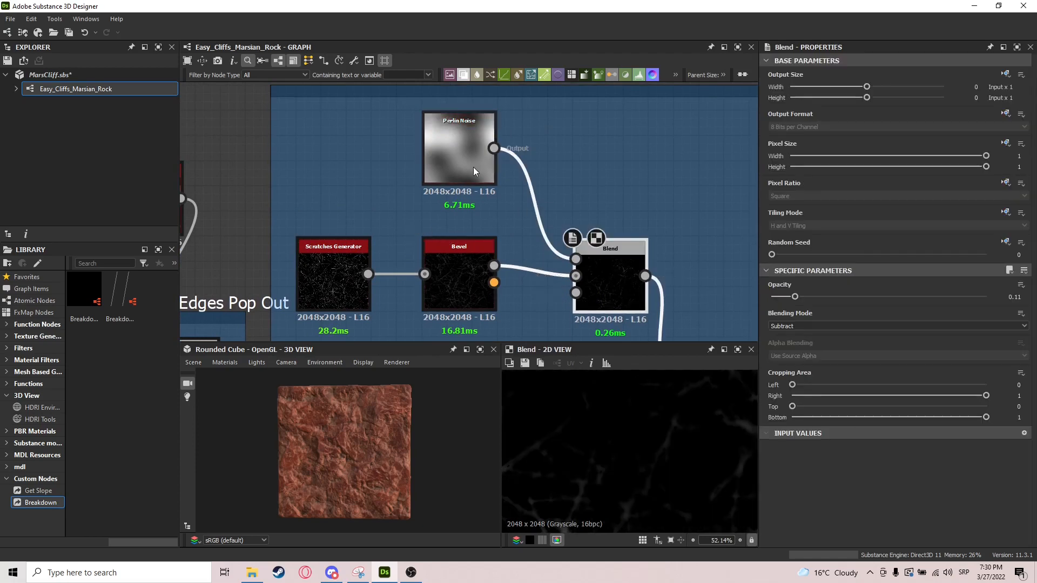
left_click(474, 167)
left_click(588, 301)
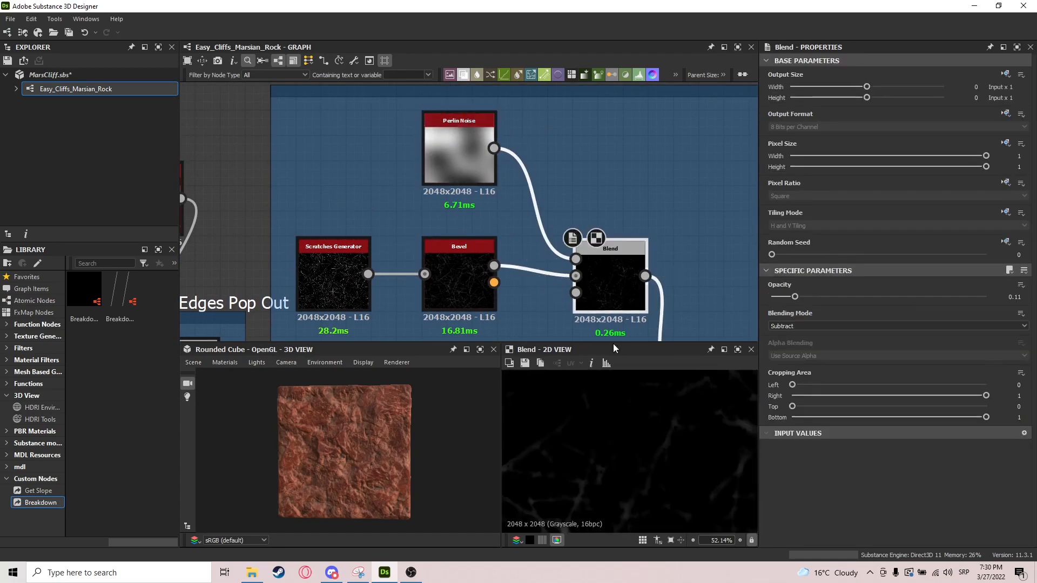
scroll(643, 464, "down", 5)
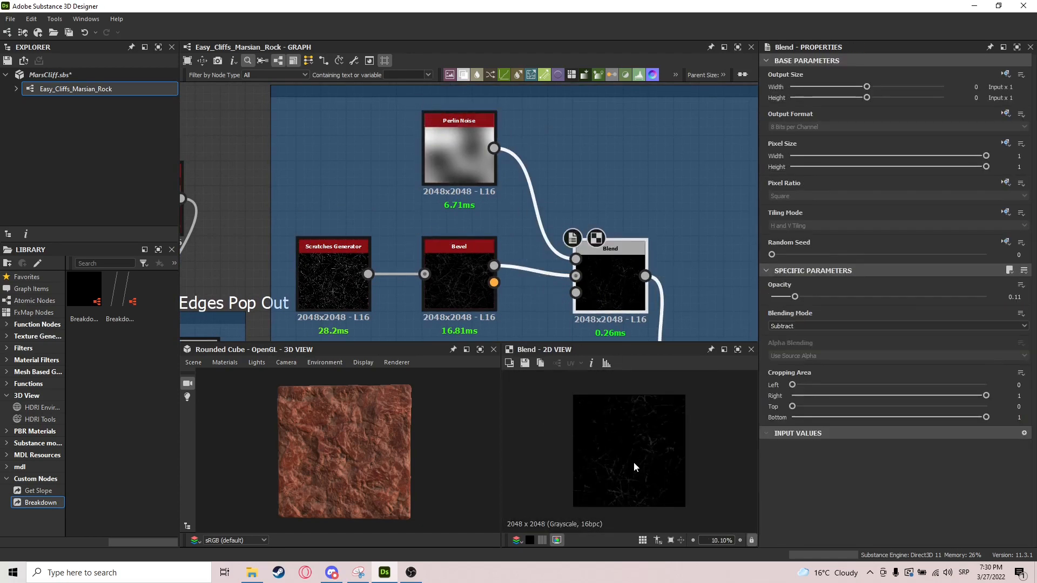
left_click(452, 265)
left_click(604, 290)
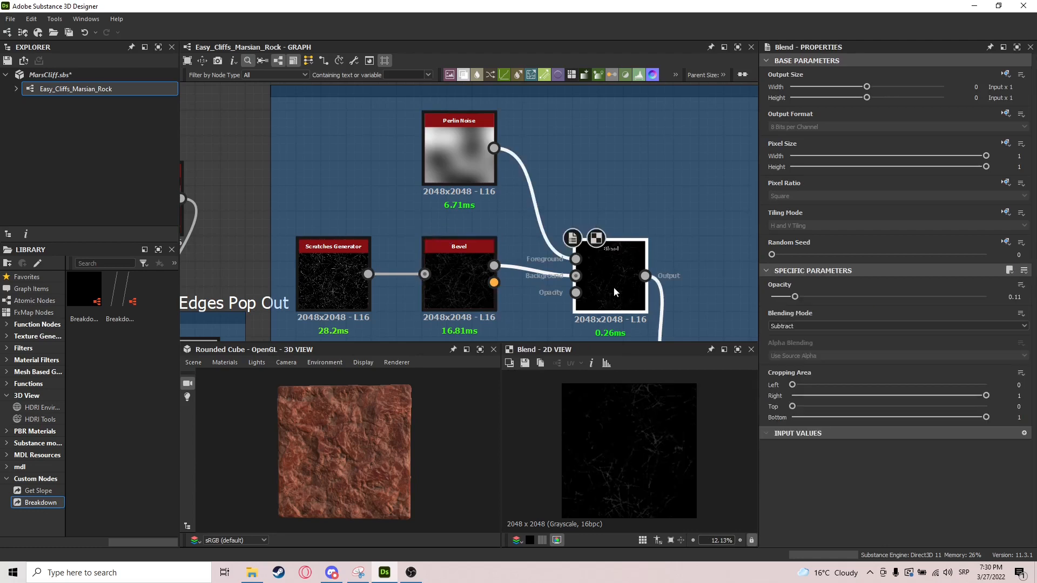
Preview the final Blend in the Scratches frame and review its opacity, blending mode and output up close
middle_click_drag(697, 322, 592, 216)
double_click(614, 252)
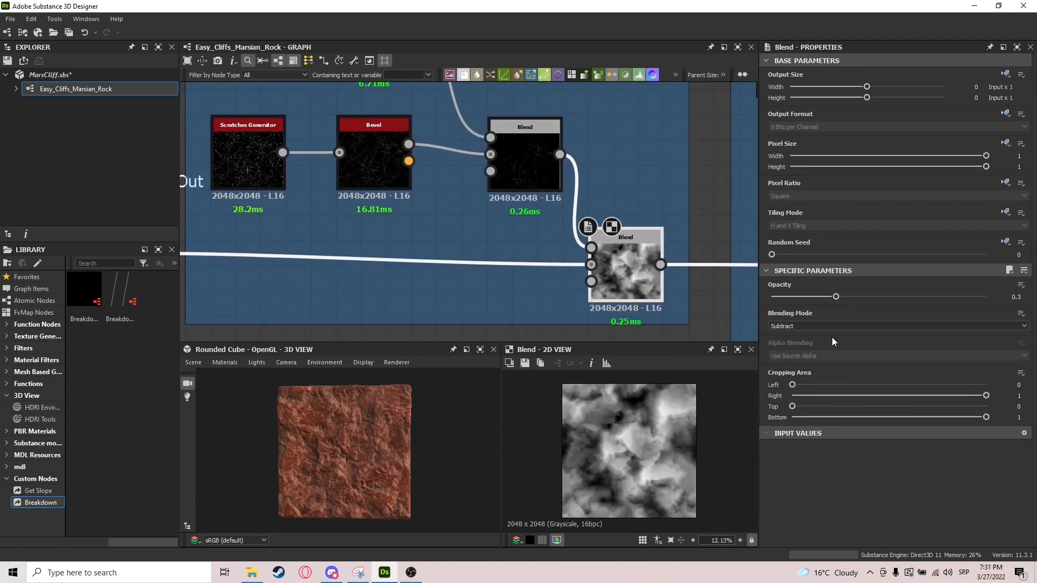
scroll(629, 424, "up", 5)
scroll(632, 430, "down", 2)
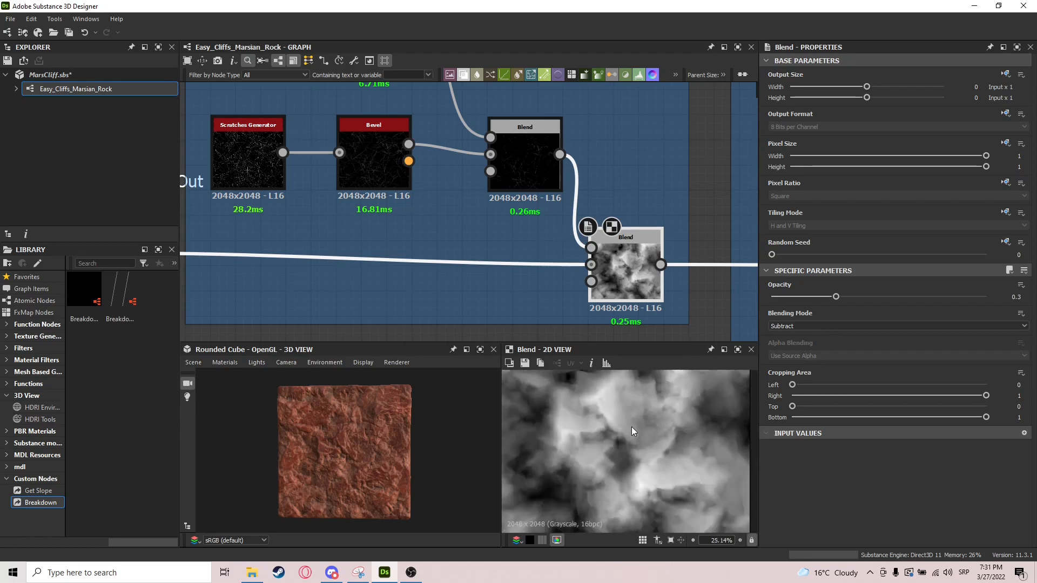
scroll(588, 277, "down", 1)
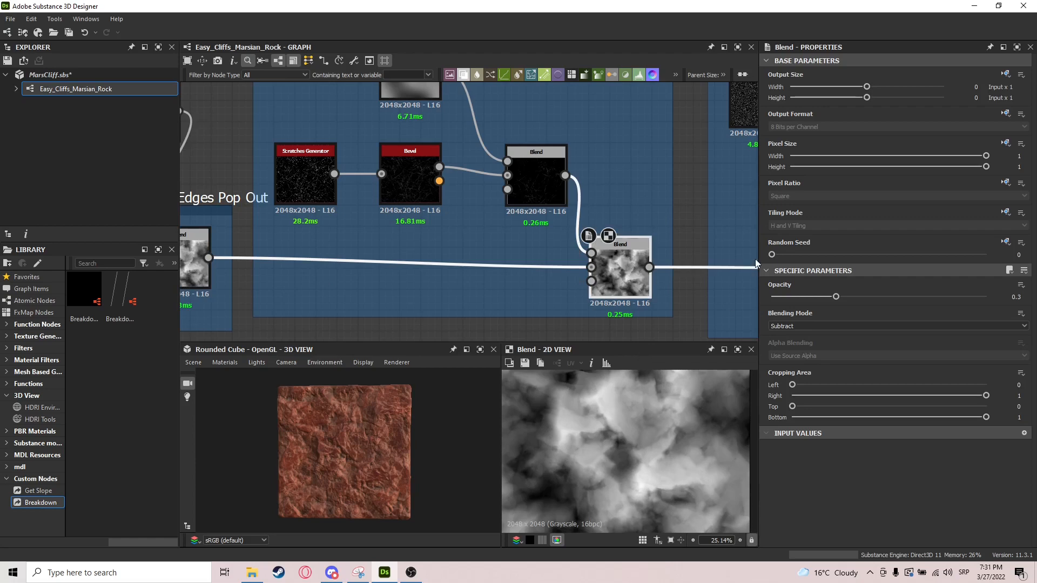
Preview the Dirt 3, Levels and Bevel nodes in the Spots frame, examining the resulting spots up close
scroll(469, 219, "down", 3)
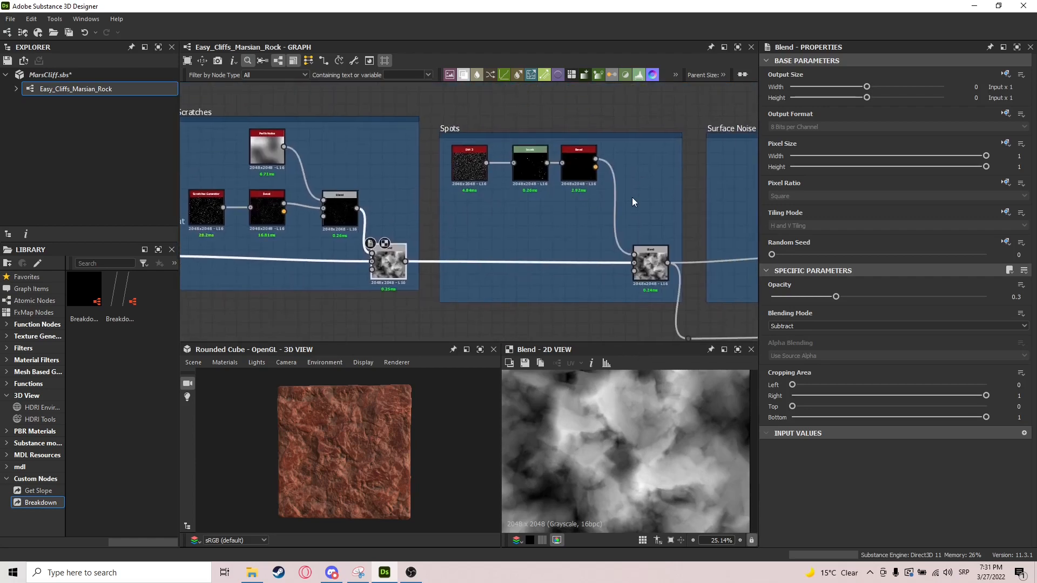
left_click(469, 164)
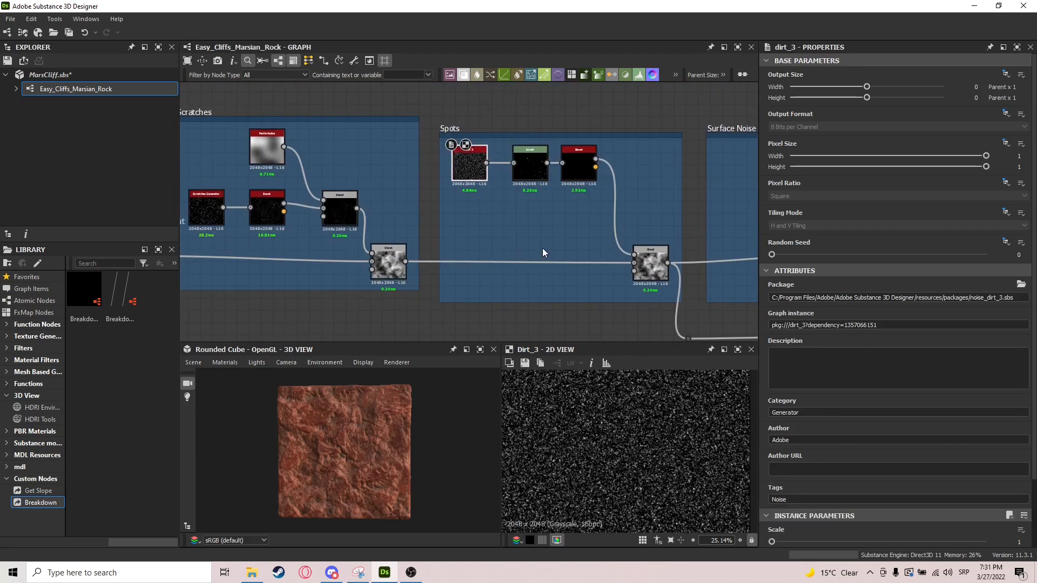
scroll(536, 214, "up", 2)
left_click(487, 172)
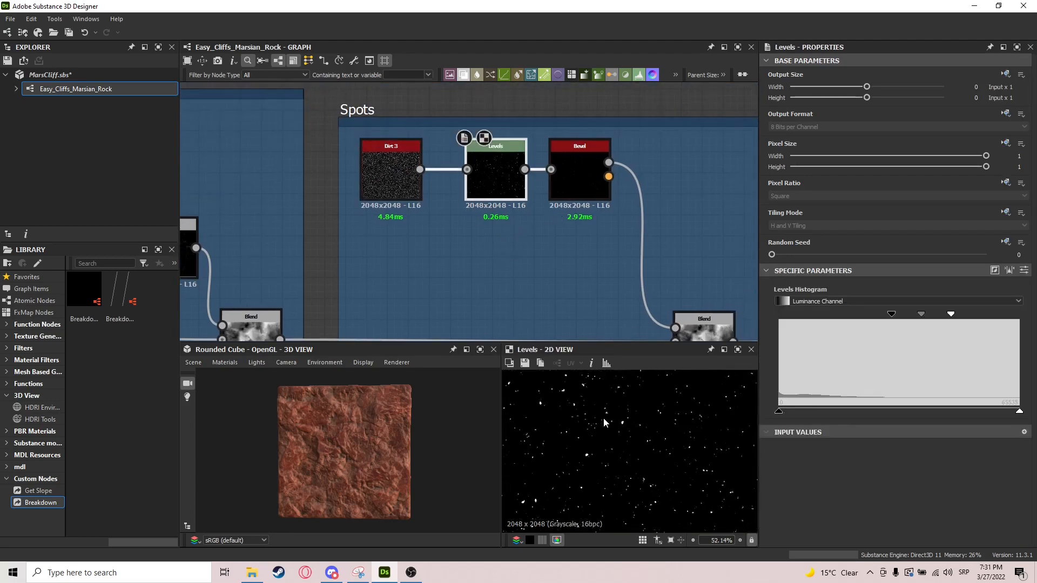
scroll(614, 419, "up", 2)
scroll(621, 434, "up", 8)
left_click(581, 165)
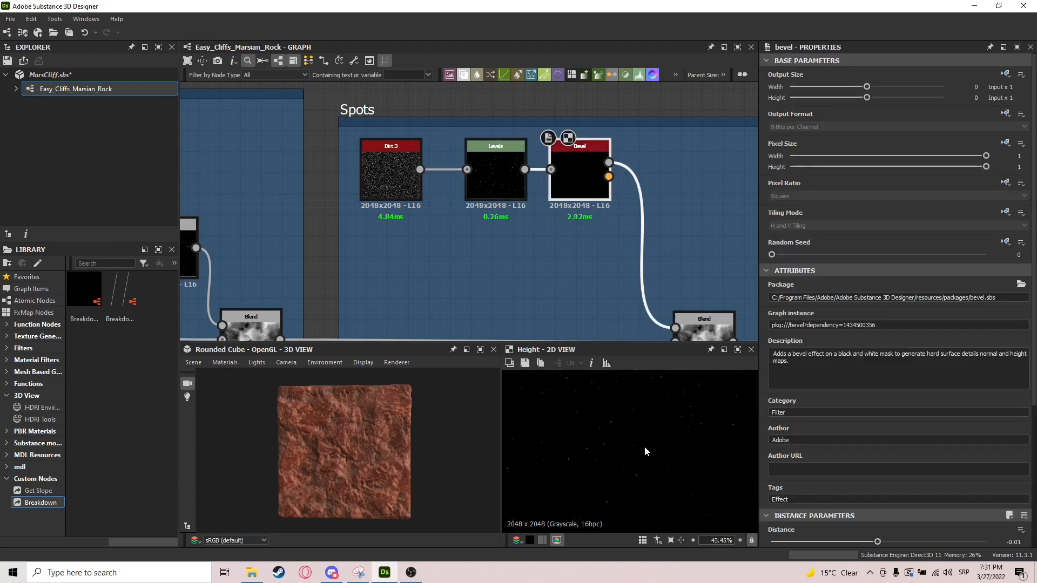
scroll(644, 446, "up", 5)
scroll(581, 154, "down", 3)
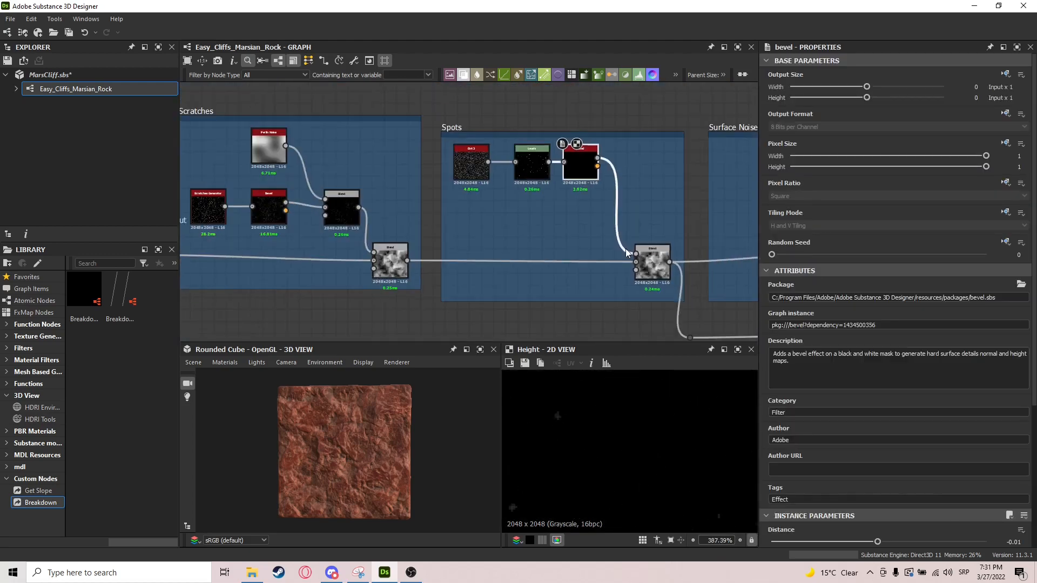
Preview the Blend in the Spots frame and review its opacity and blending mode
left_click(652, 262)
scroll(580, 445, "down", 10)
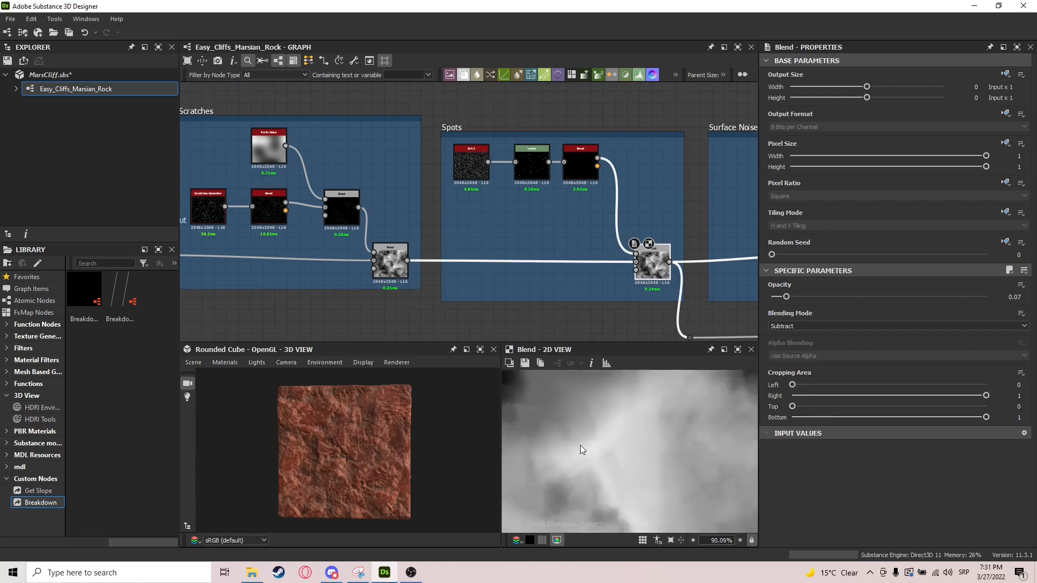
middle_click_drag(667, 283, 640, 233)
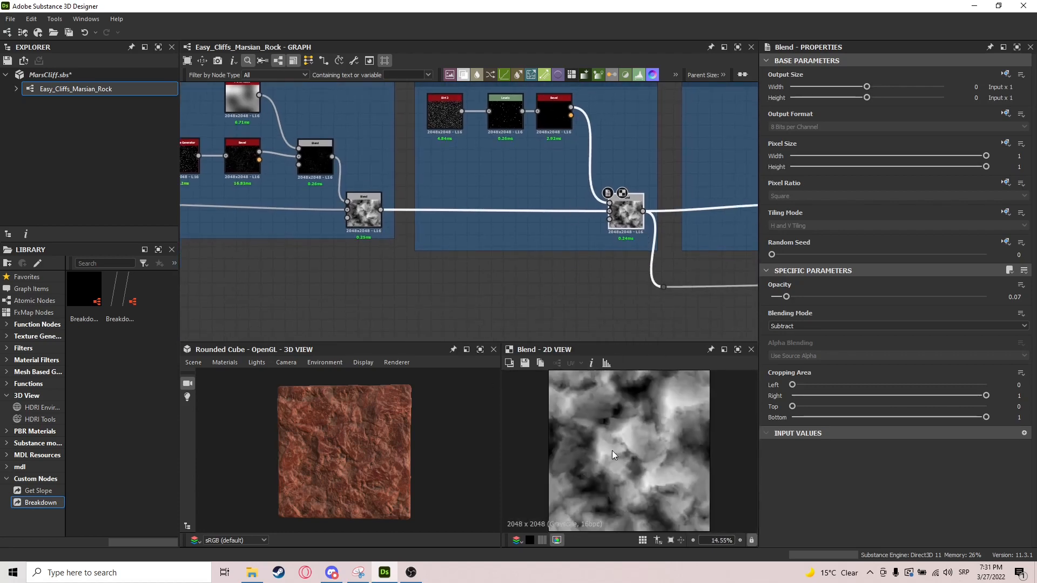
Move the Moisture Noise node that feeds the Surface Noise Blend into the Surface Noise frame
middle_click_drag(693, 215, 484, 256)
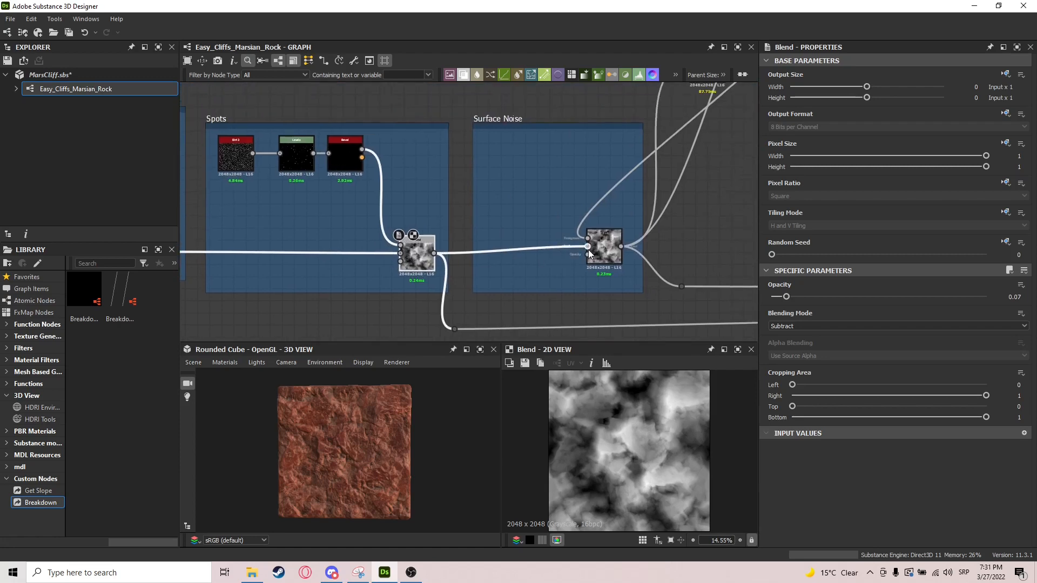
middle_click_drag(611, 193, 560, 222)
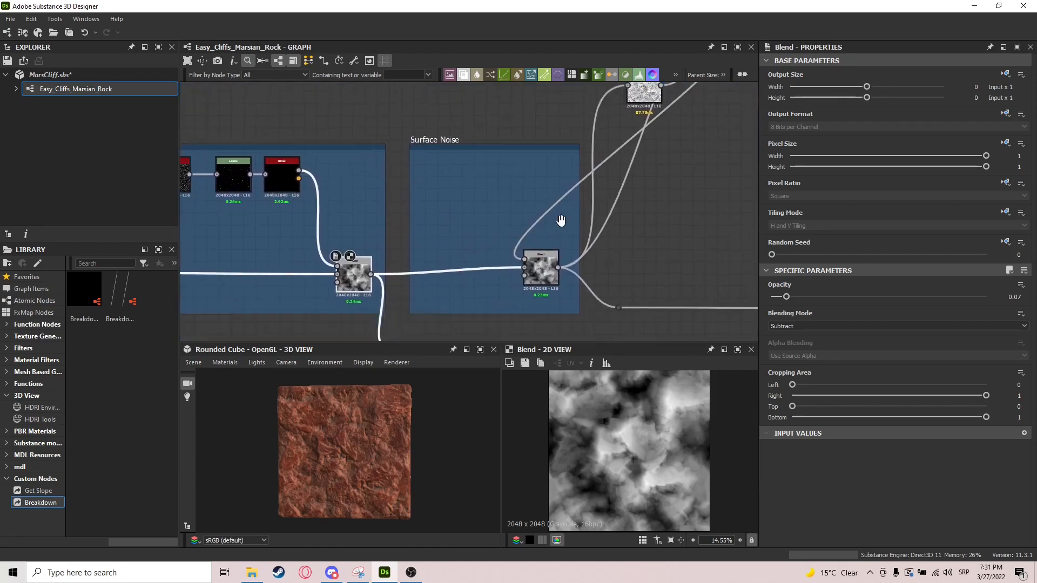
scroll(563, 219, "down", 4)
middle_click_drag(606, 169, 567, 208)
scroll(577, 196, "up", 4)
left_click_drag(589, 163, 330, 315)
middle_click_drag(386, 295, 523, 188)
scroll(469, 246, "up", 2)
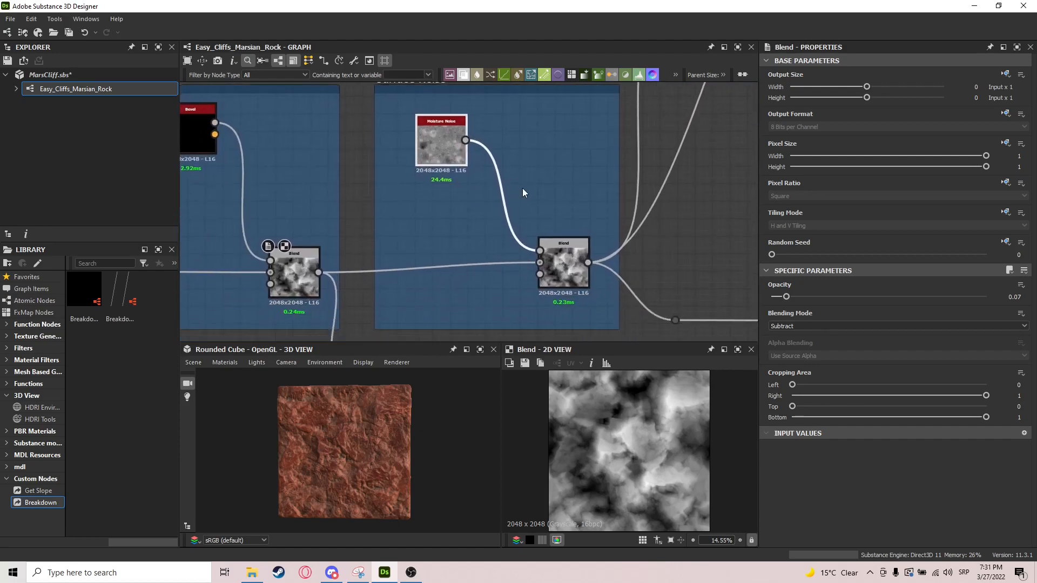
Preview the Moisture Noise and the Blend in the Surface Noise frame, reviewing the Blend's opacity and blending mode
double_click(440, 148)
double_click(574, 279)
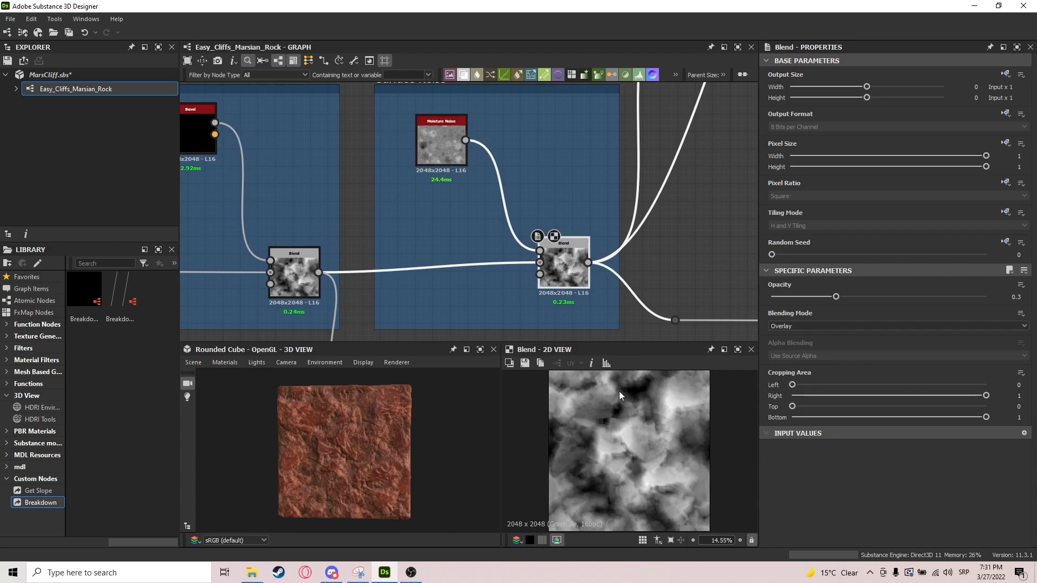
scroll(514, 233, "down", 4)
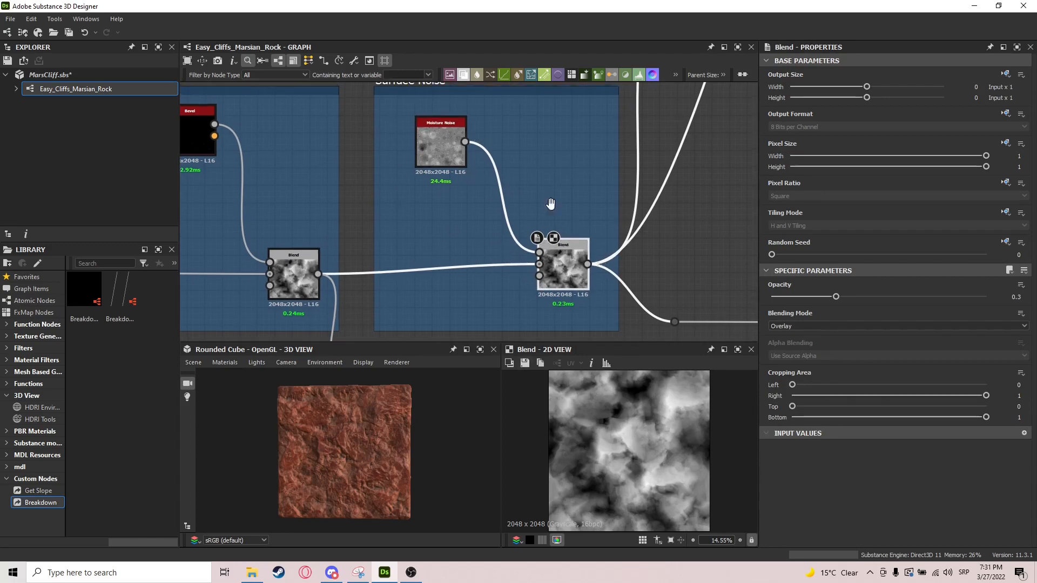
Preview the Spots Blend and trace its output connection through the graph to the distant frame it feeds
scroll(519, 236, "down", 5)
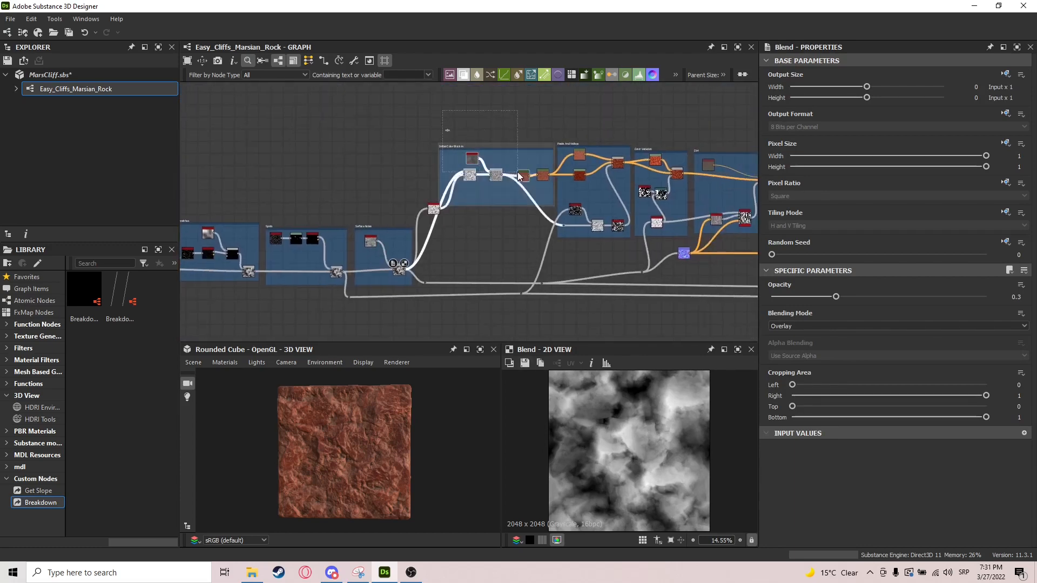
scroll(318, 248, "up", 4)
middle_click_drag(319, 248, 421, 180)
scroll(421, 180, "up", 1)
double_click(472, 245)
middle_click_drag(661, 266, 530, 255)
scroll(529, 255, "down", 4)
middle_click_drag(698, 265, 424, 256)
middle_click_drag(652, 273, 298, 251)
middle_click_drag(662, 248, 463, 247)
scroll(562, 226, "up", 4)
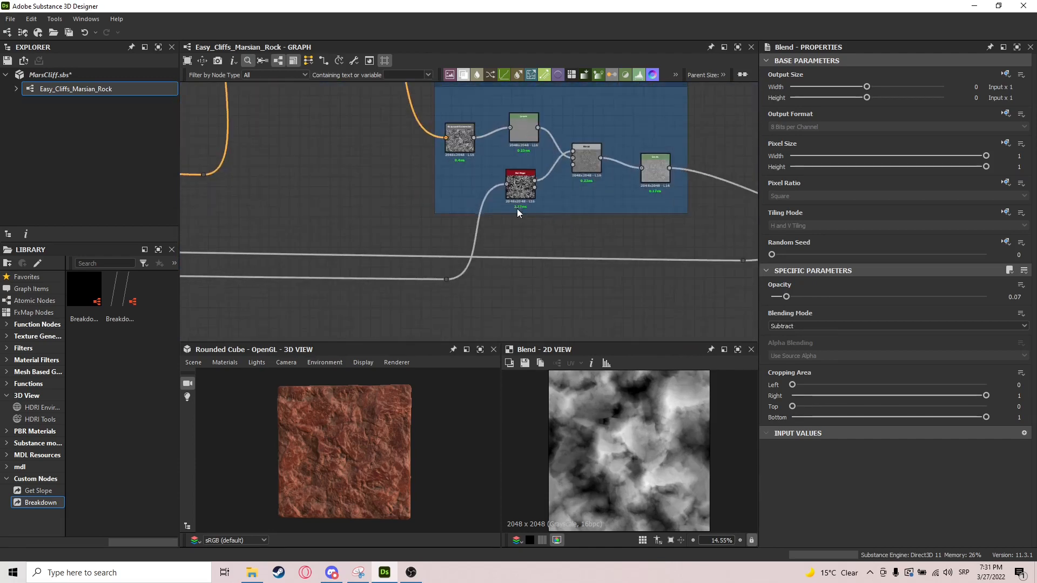
middle_click_drag(645, 219, 421, 209)
scroll(475, 240, "down", 4)
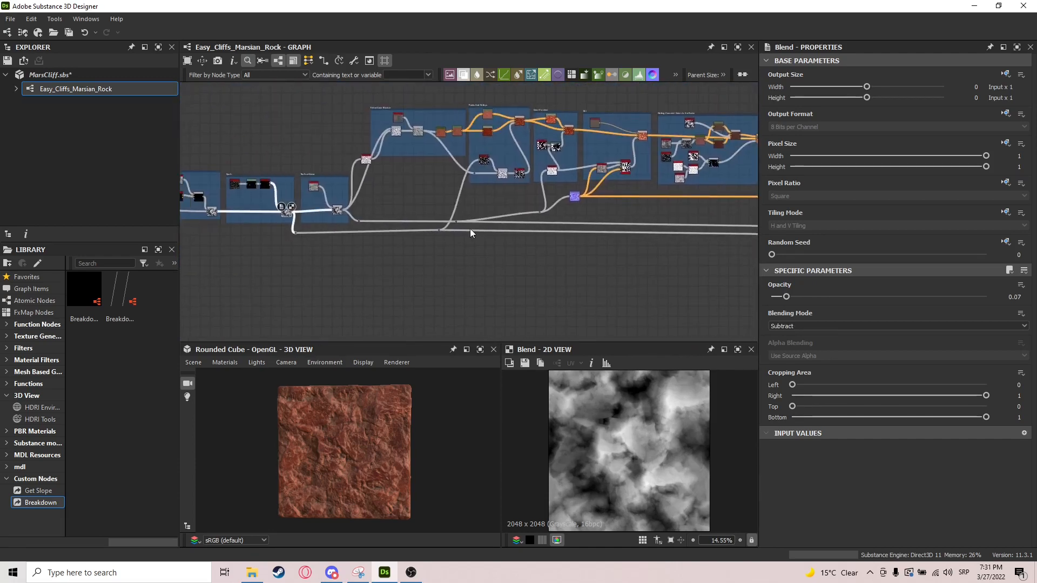
Compare the output of the Surface Noise Blend with that of the Spots Blend
scroll(395, 217, "up", 4)
middle_click_drag(304, 222, 435, 253)
scroll(435, 252, "up", 1)
double_click(406, 229)
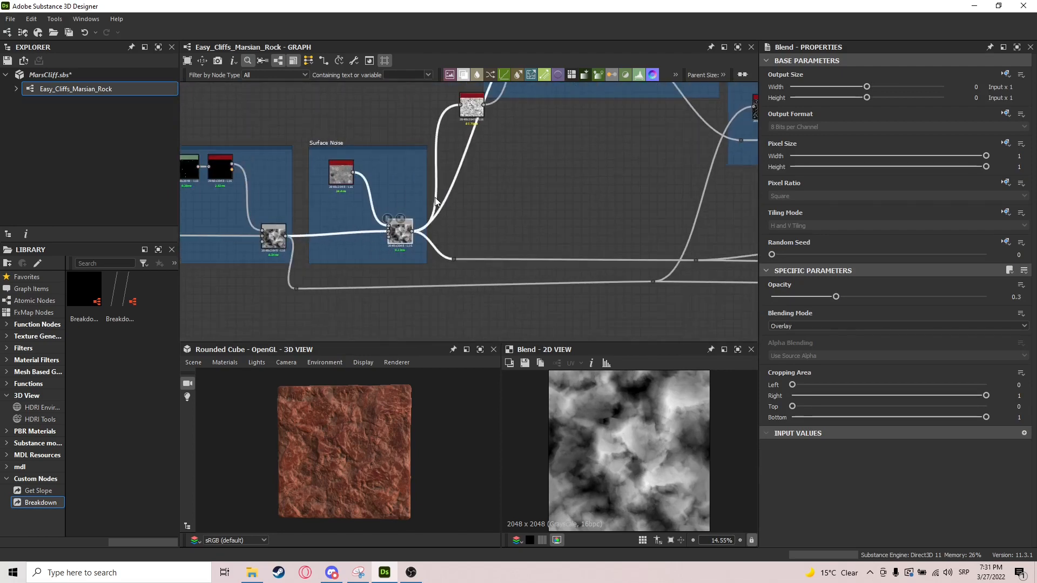
left_click(274, 236)
middle_click_drag(377, 189, 462, 250)
middle_click_drag(556, 209, 503, 237)
scroll(406, 325, "up", 3)
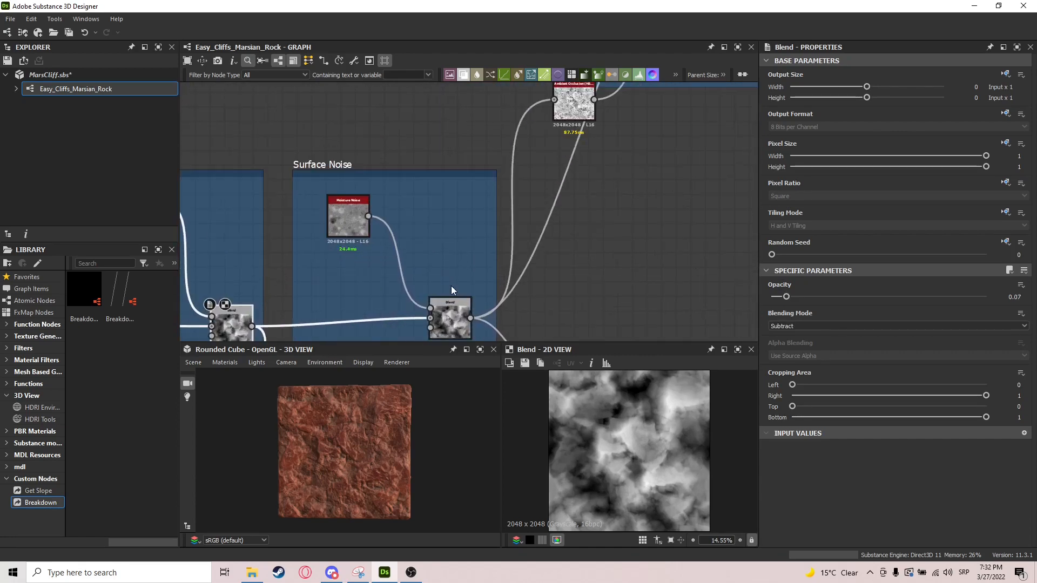
left_click(445, 328)
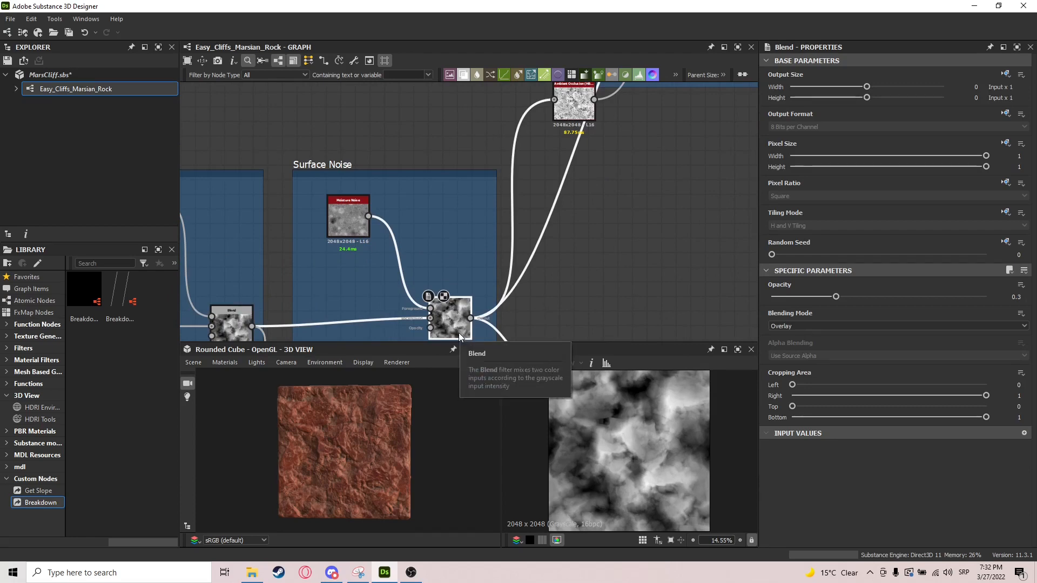
Preview the Ambient Occlusion (HBAO) node fed by the Surface Noise Blend
middle_click_drag(501, 288, 486, 221)
middle_click_drag(568, 92, 562, 271)
left_click(517, 199)
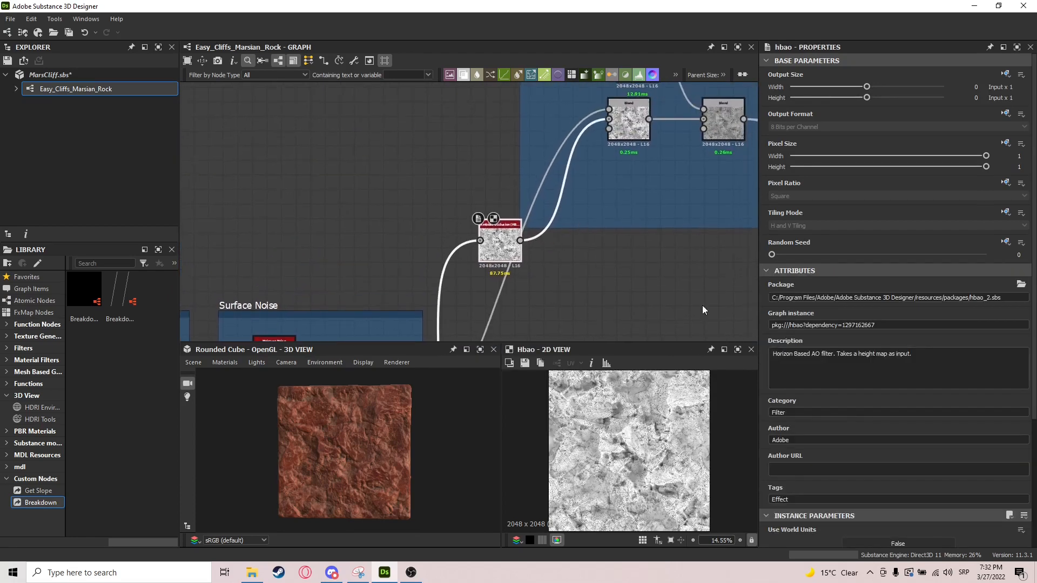
Review the Ambient Occlusion's instance parameters and compare its output with the first Blend in the Initial Color Block in frame
scroll(913, 442, "down", 3)
middle_click_drag(612, 247, 597, 286)
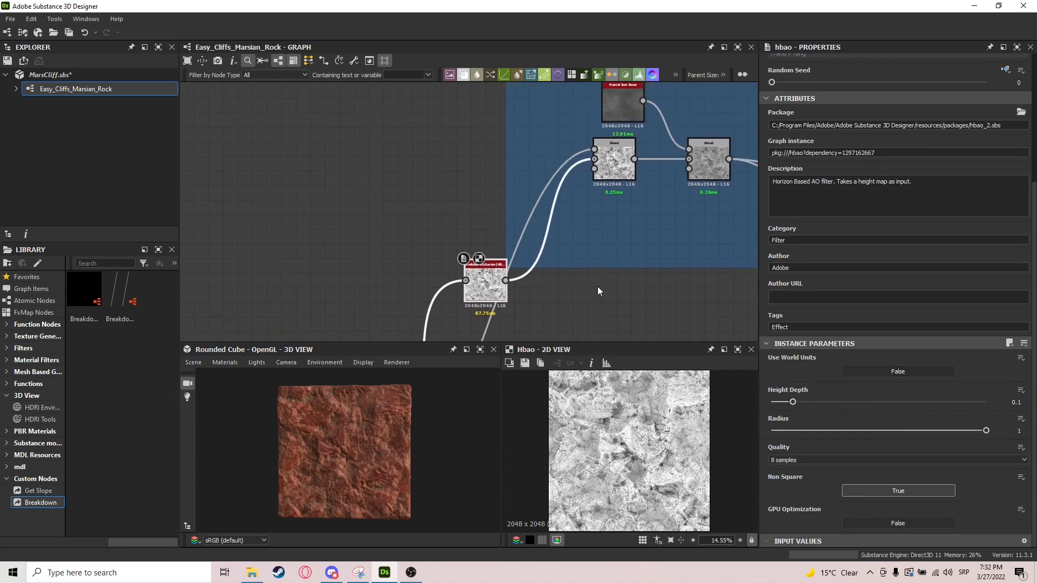
middle_click_drag(583, 208, 565, 263)
left_click(596, 217)
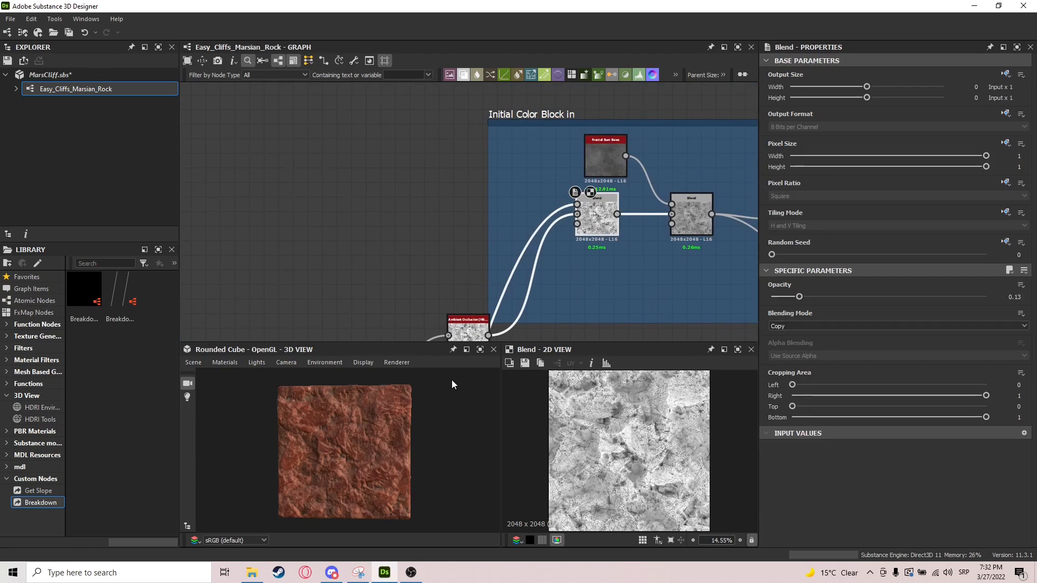
left_click(478, 326)
left_click(592, 200)
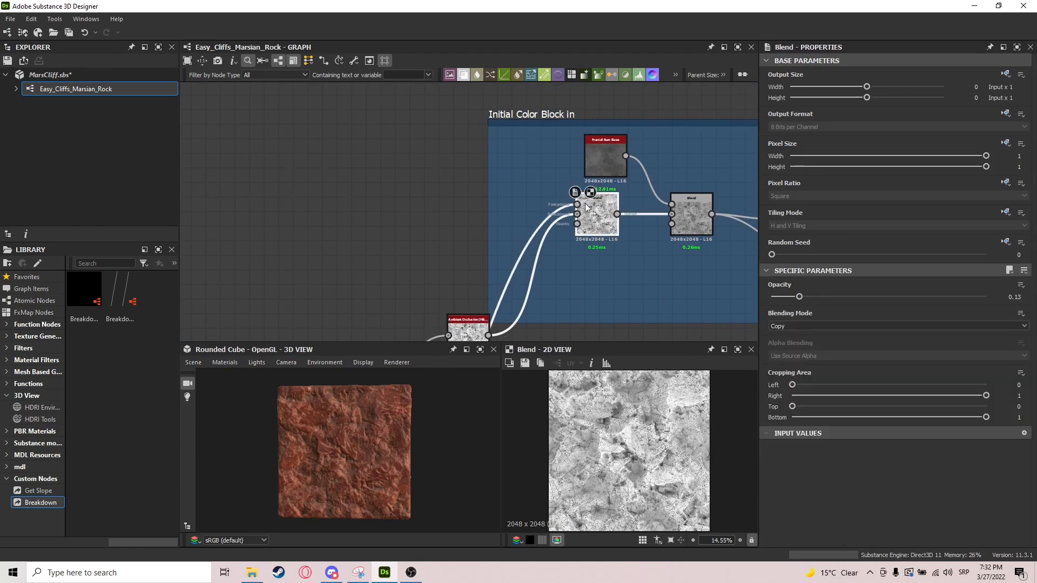
Preview the second Blend, which mixes in the Fractal Sum Base, inspect its surface detail up close and compare it with the first Blend
left_click(702, 231)
middle_click_drag(702, 230, 579, 245)
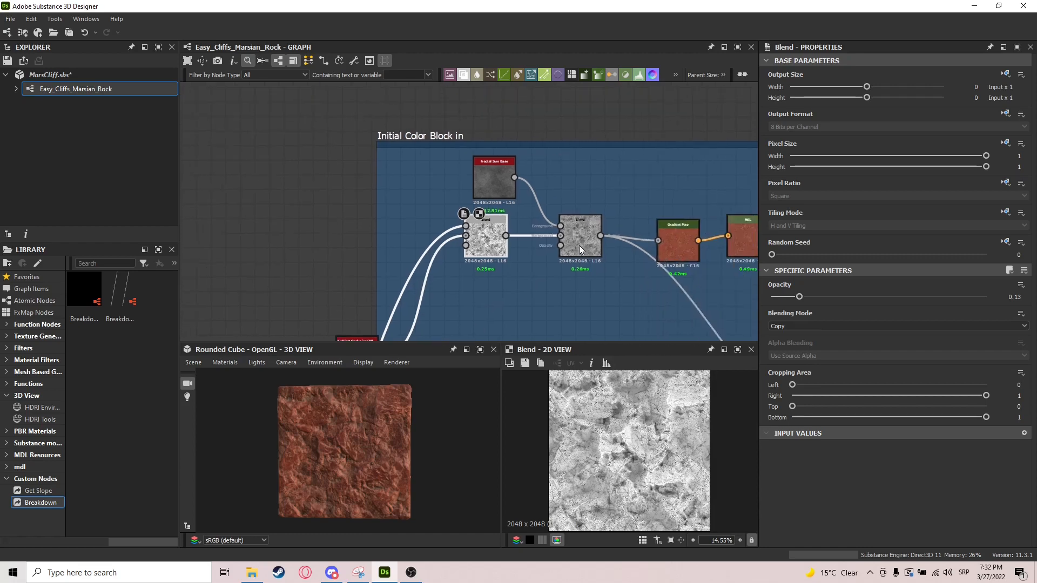
left_click(484, 185)
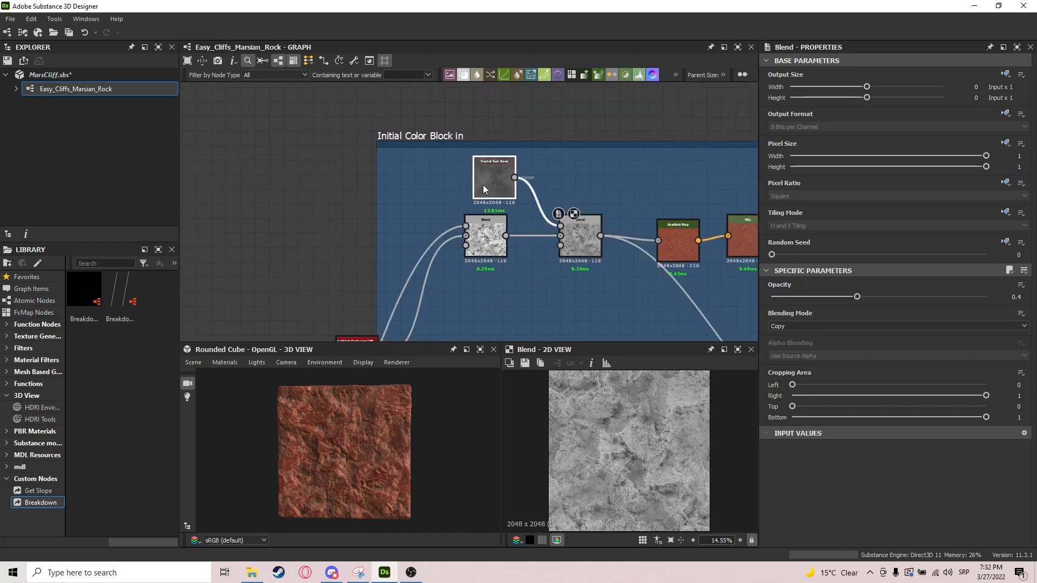
left_click(588, 242)
scroll(611, 439, "up", 5)
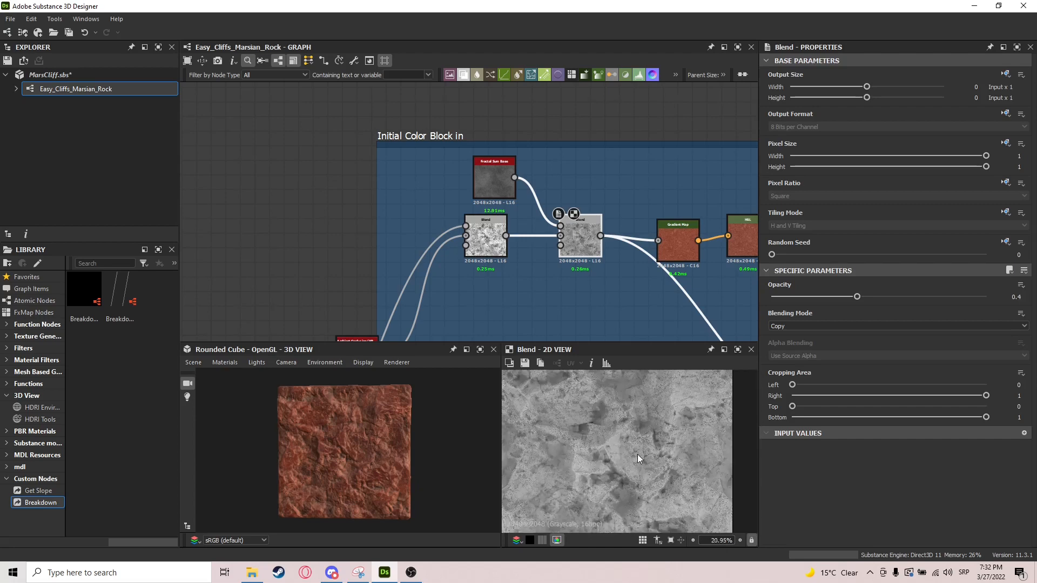
scroll(637, 453, "up", 7)
scroll(601, 452, "down", 4)
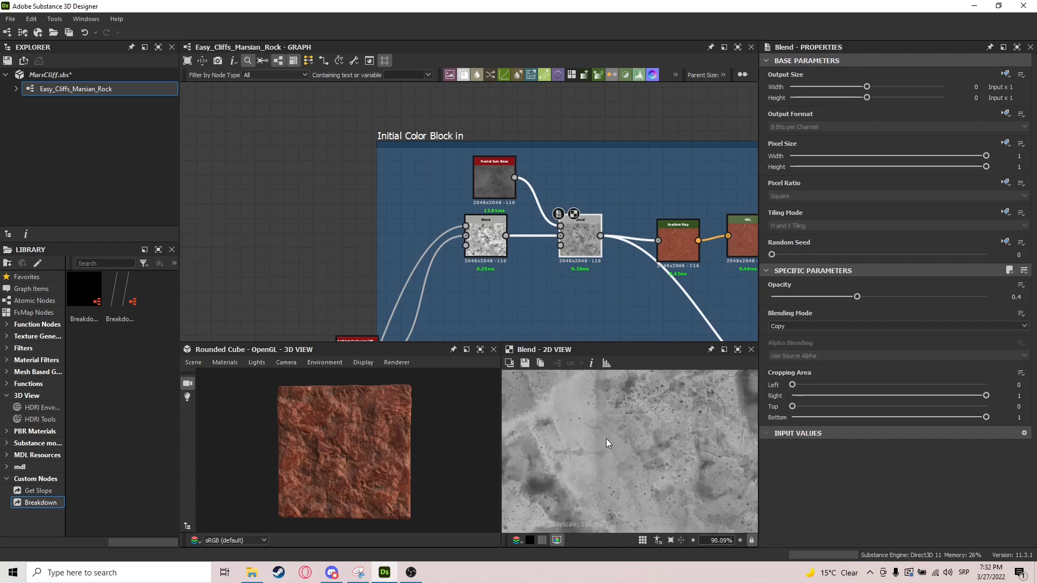
left_click(485, 238)
double_click(569, 235)
scroll(621, 445, "down", 6)
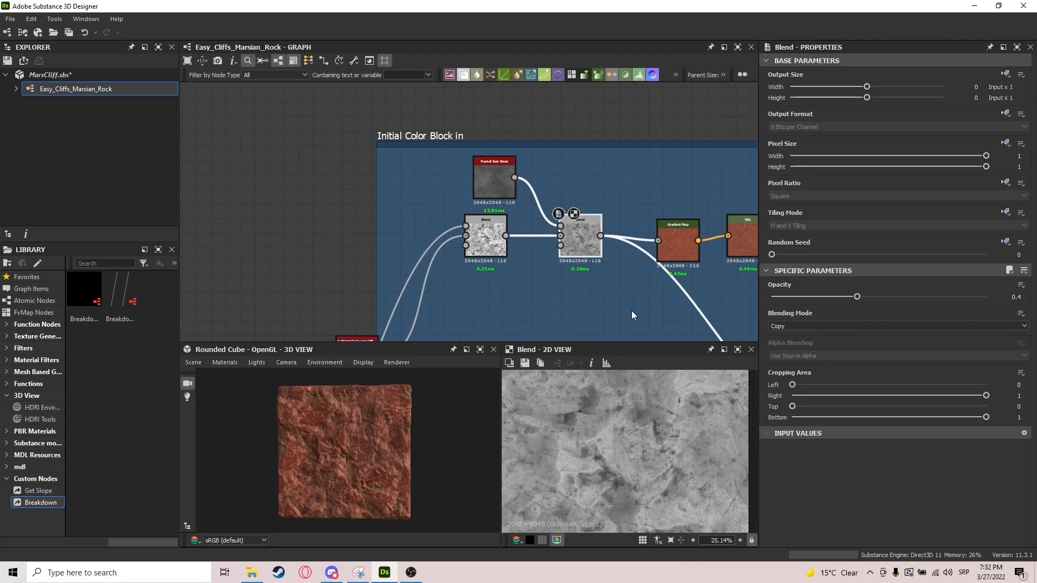
Preview the Gradient Map that colours the blended grayscale and examine its output at full tile and close up
middle_click_drag(656, 290, 572, 294)
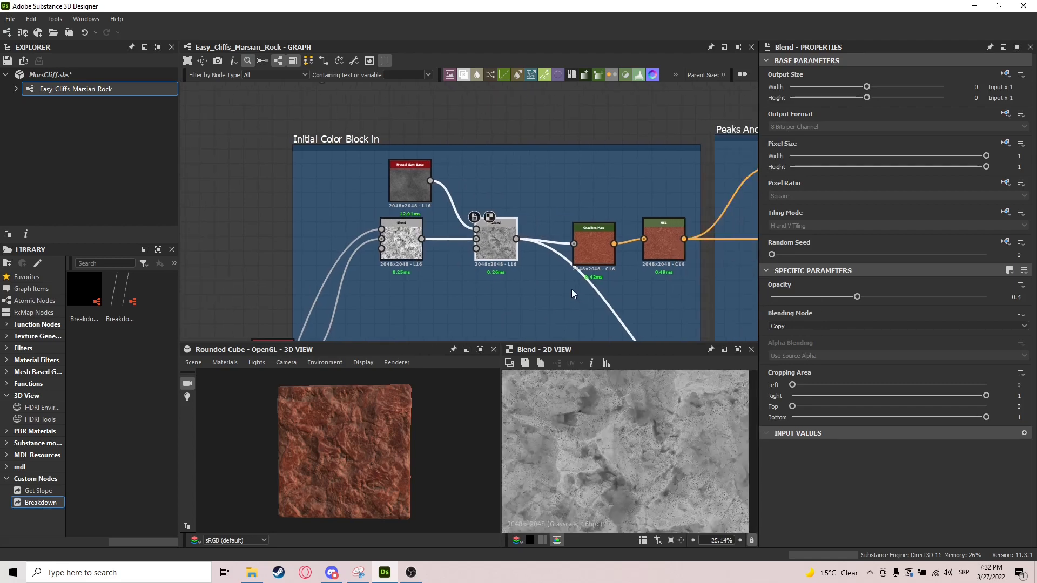
double_click(595, 251)
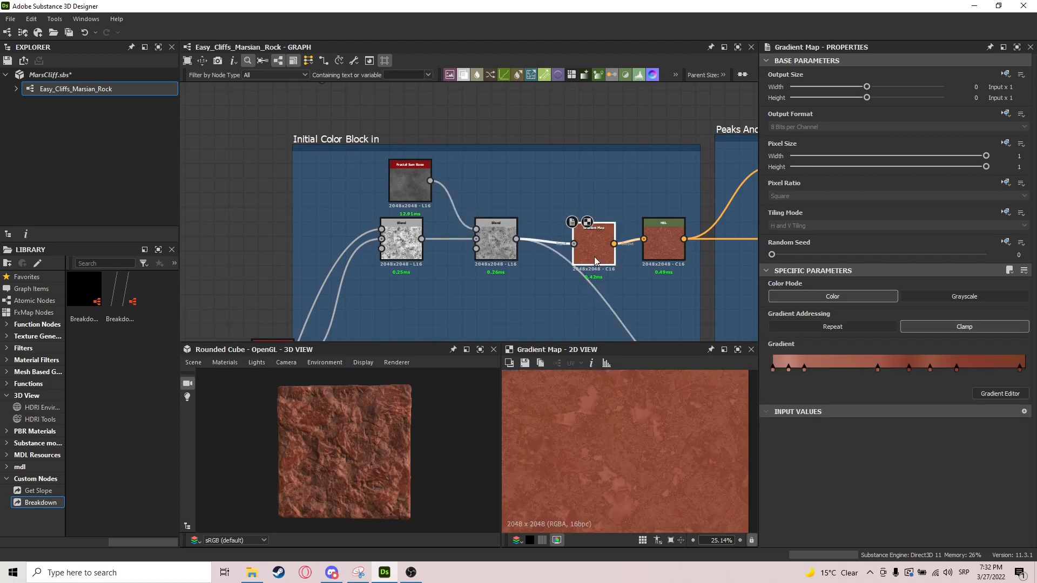
scroll(584, 445, "down", 4)
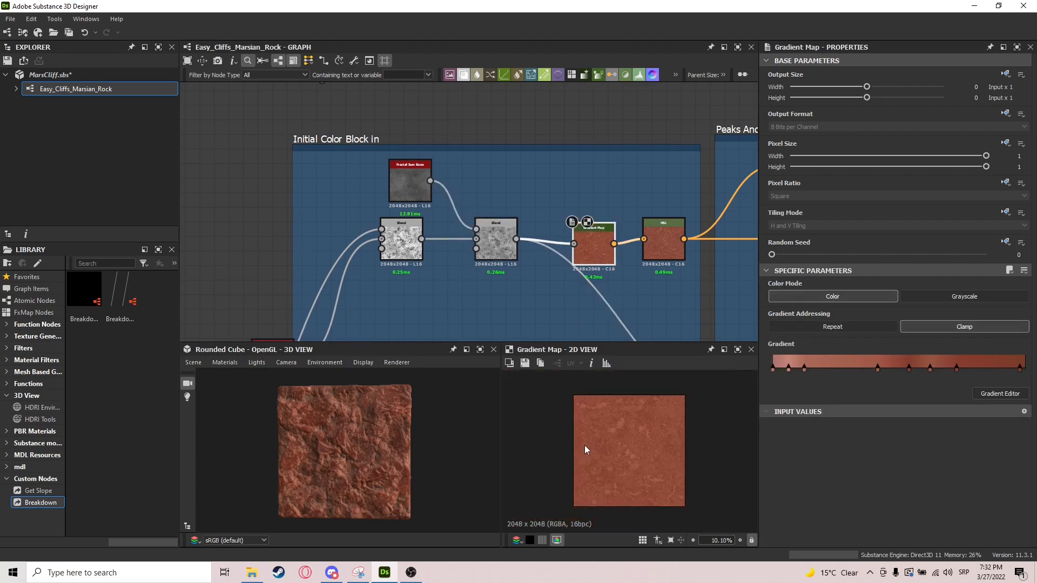
scroll(585, 445, "up", 10)
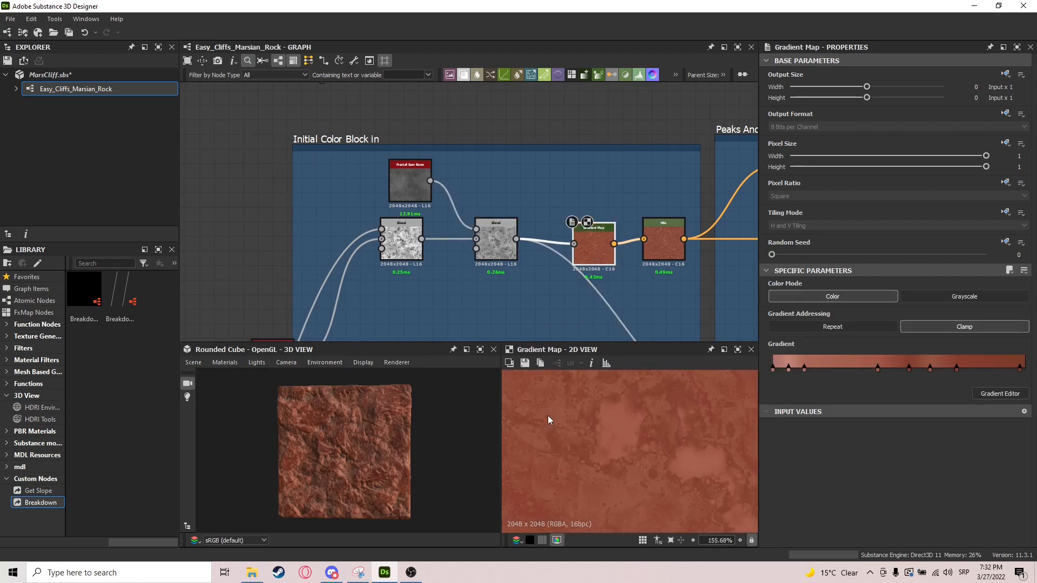
Preview the HSL node after the Gradient Map, reviewing its hue, saturation and lightness settings
double_click(665, 241)
middle_click_drag(669, 241, 547, 235)
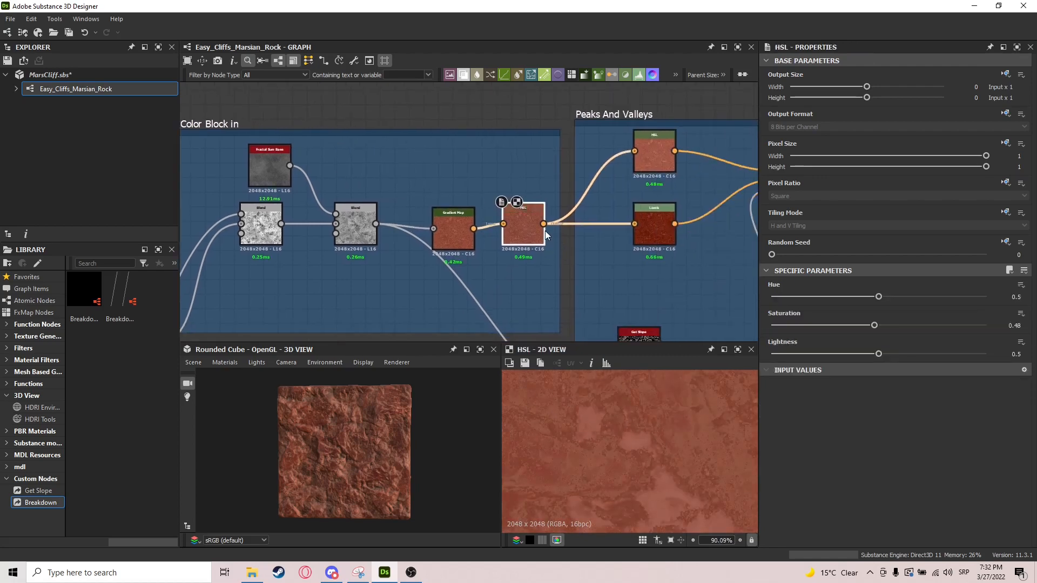
scroll(613, 507, "down", 3)
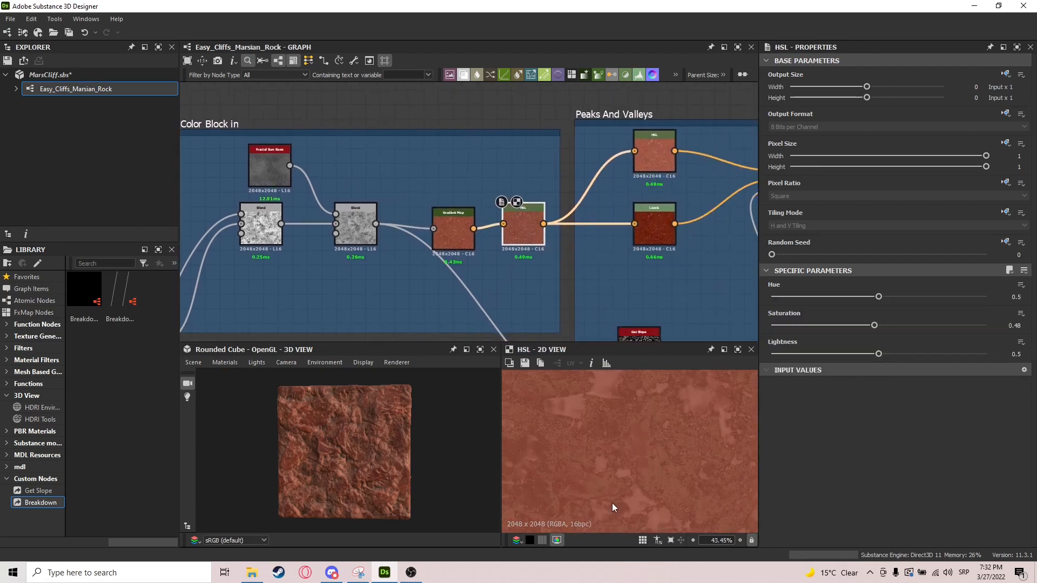
scroll(614, 501, "down", 2)
Compare the outputs and settings of the HSL and Levels nodes in the Peaks And Valleys frame
middle_click_drag(637, 322, 545, 317)
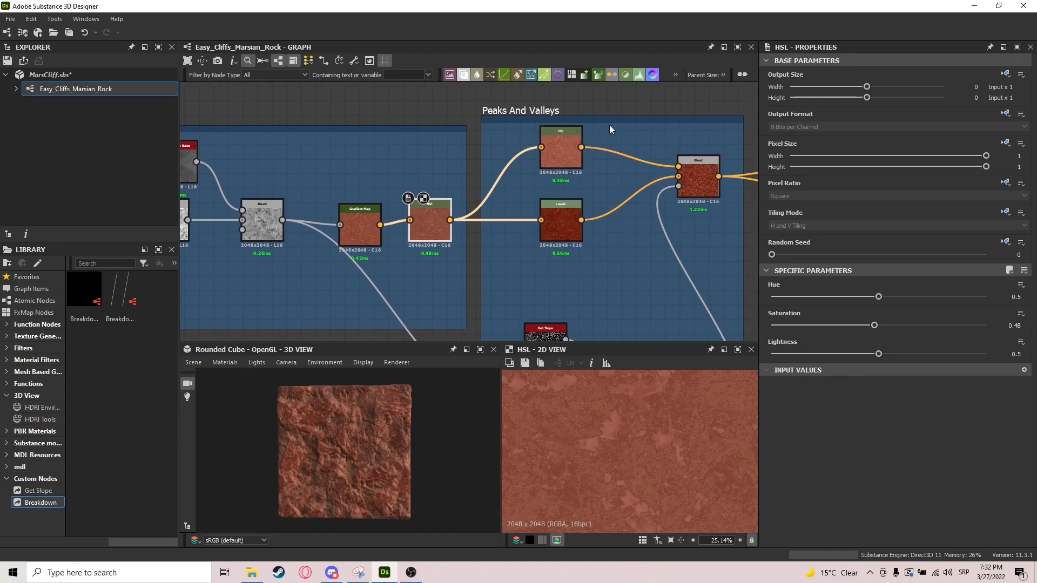
left_click(573, 209)
left_click(576, 158)
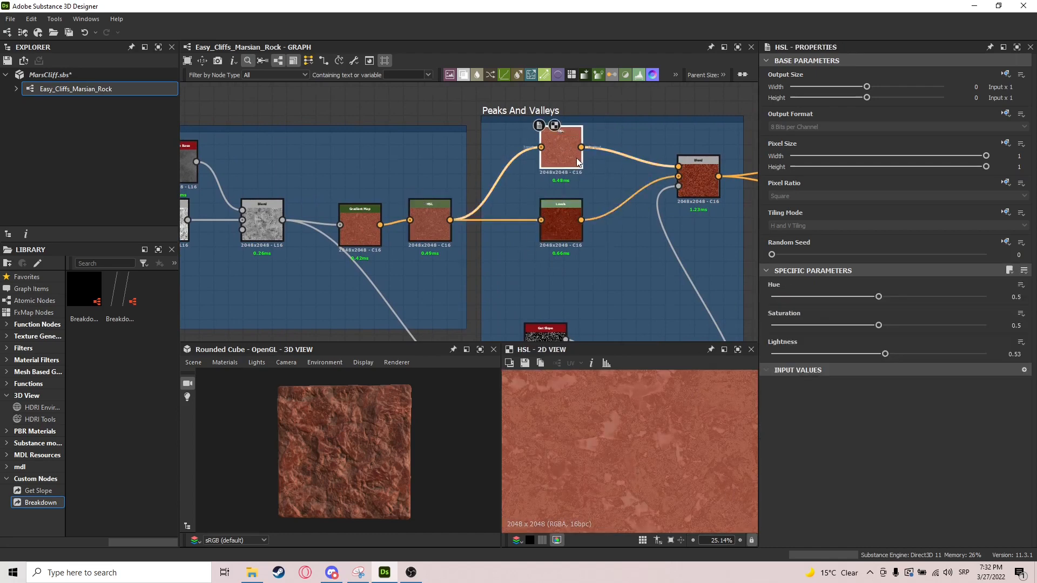
left_click(552, 233)
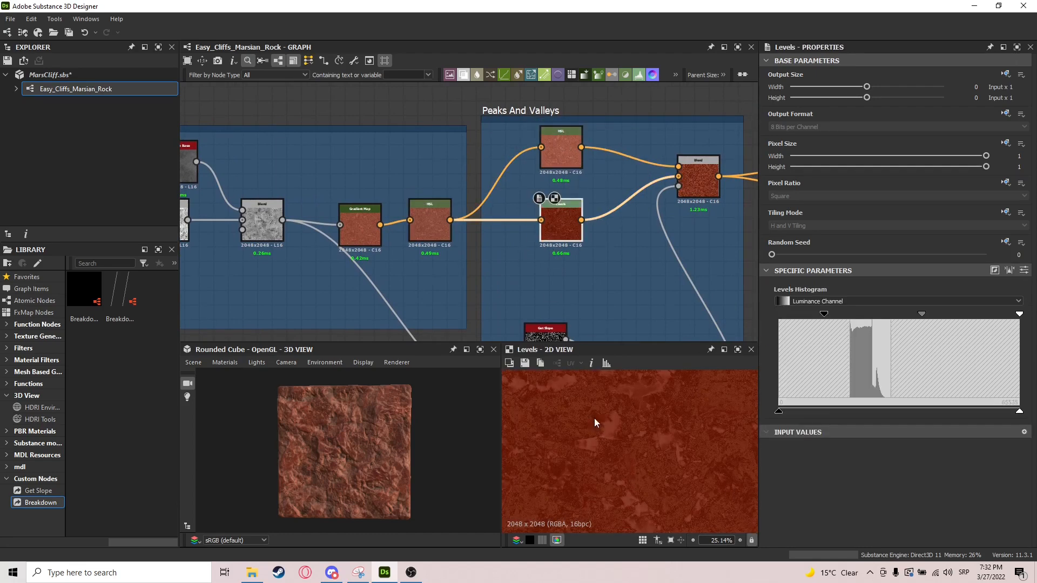
scroll(594, 416, "down", 2)
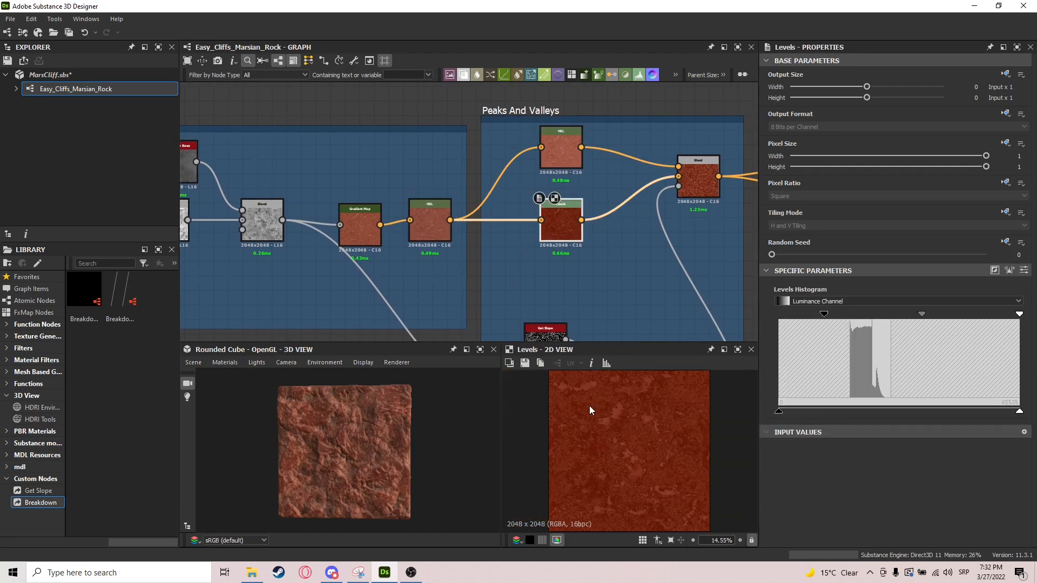
left_click(571, 144)
left_click(550, 213)
left_click(557, 154)
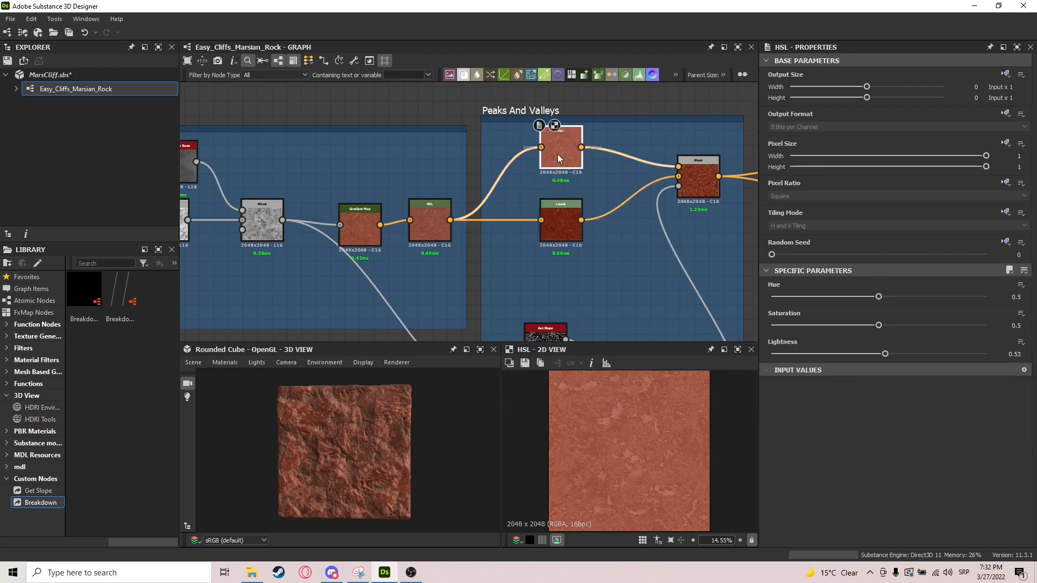
left_click(559, 204)
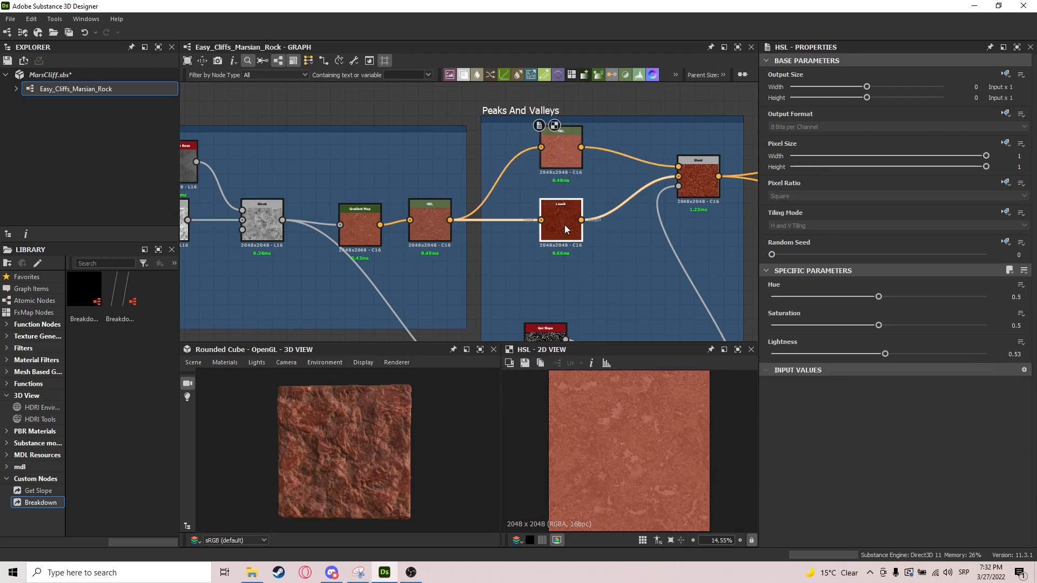
Preview the Blend that combines the HSL and Levels colours in the Peaks And Valleys frame and inspect its pattern
middle_click_drag(697, 198, 594, 152)
left_click(594, 152)
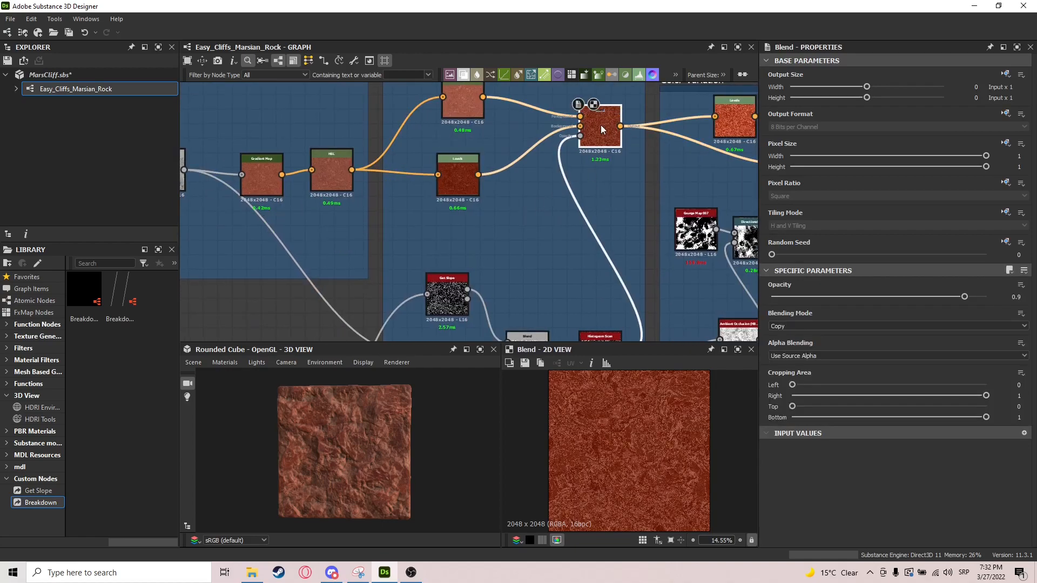
scroll(621, 448, "up", 4)
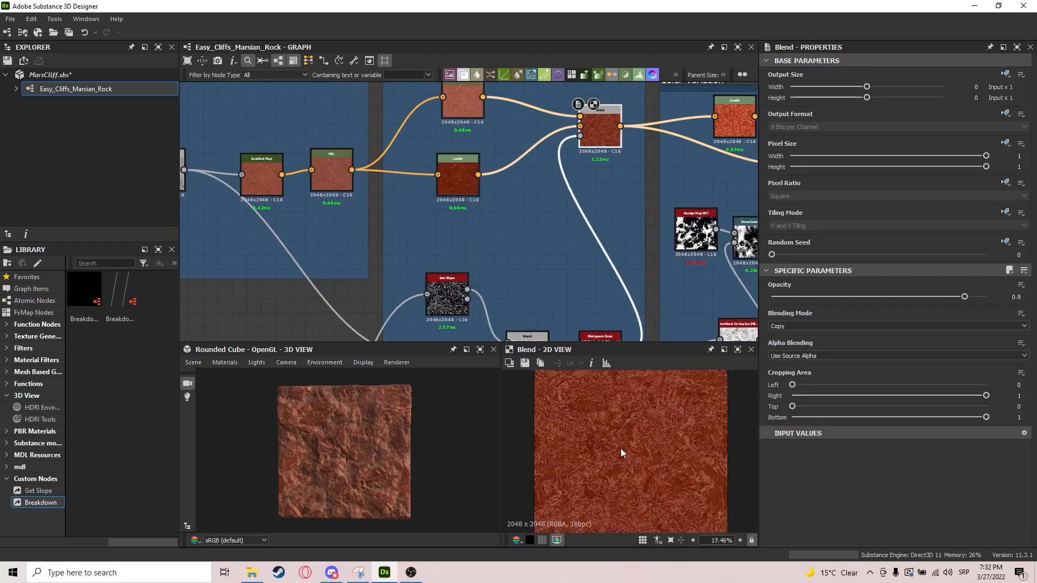
Trace the Peaks And Valleys mask back to the Spots Blend and preview that source height map
middle_click_drag(516, 193, 512, 148)
scroll(521, 213, "down", 5)
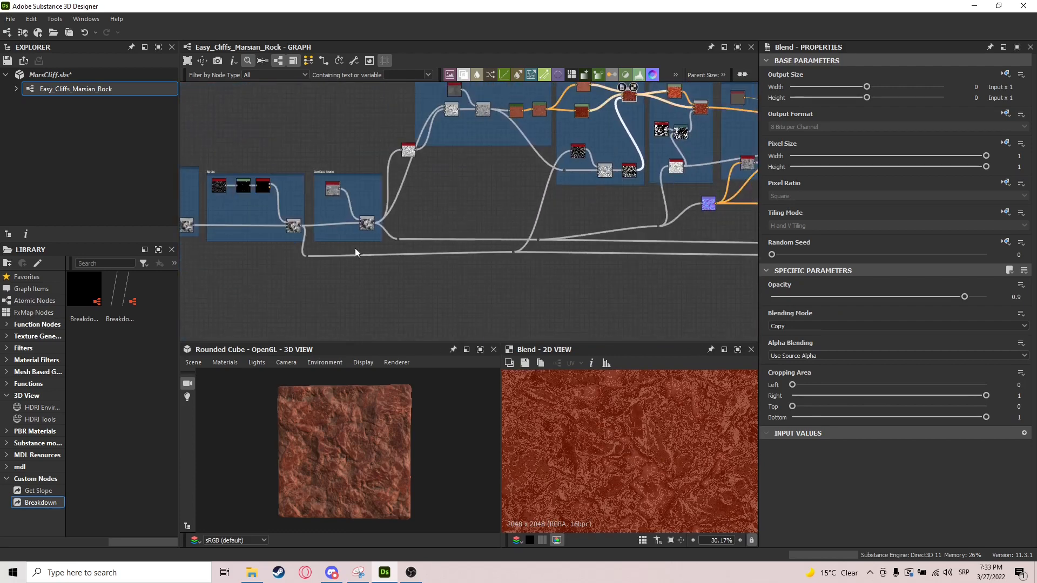
scroll(286, 232, "up", 4)
left_click(300, 219)
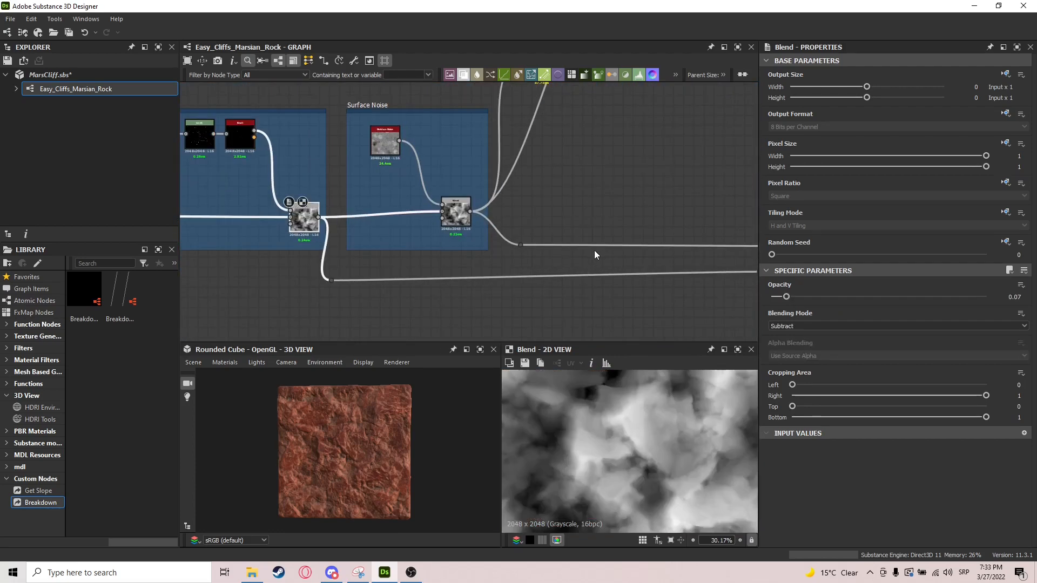
middle_click_drag(649, 304, 580, 299)
scroll(663, 438, "down", 4)
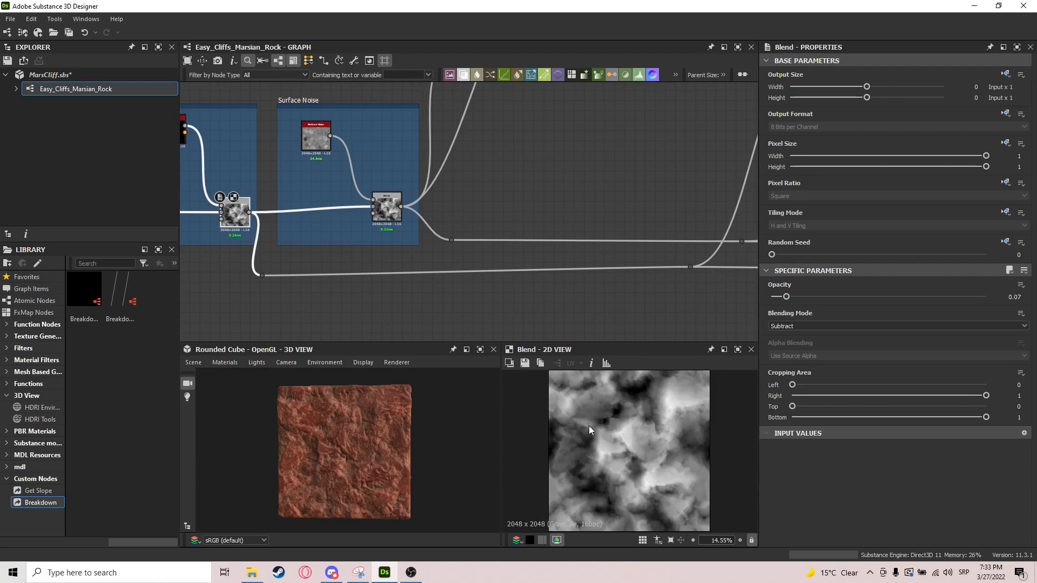
left_click_drag(279, 238, 251, 291)
left_click(209, 206)
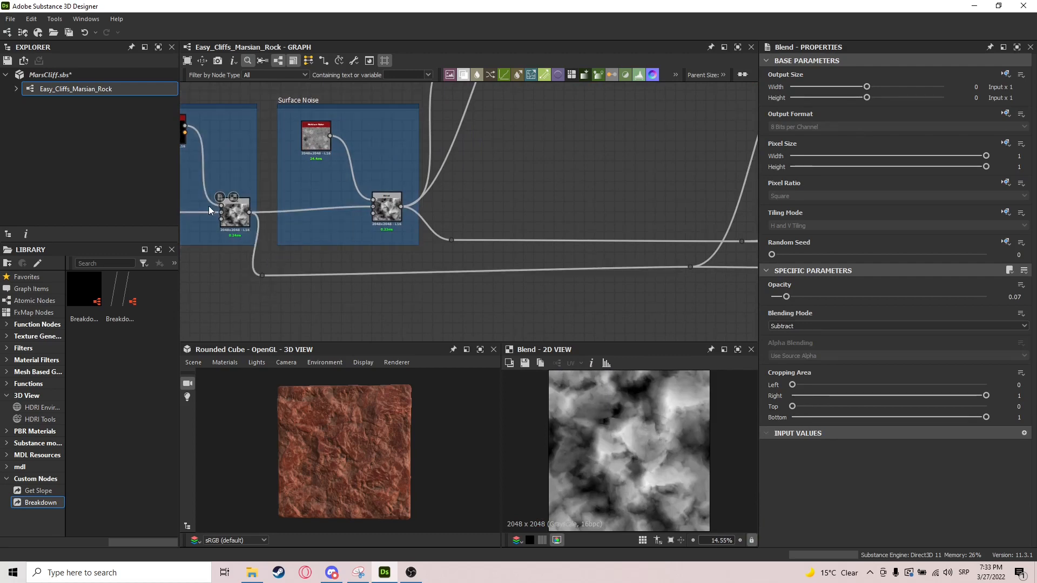
Follow the Spots Blend's connection to the Get Slope node in Peaks And Valleys and preview its slope mask
middle_click_drag(602, 246, 400, 296)
middle_click_drag(574, 181, 474, 287)
scroll(524, 243, "up", 5)
left_click(546, 189)
double_click(546, 189)
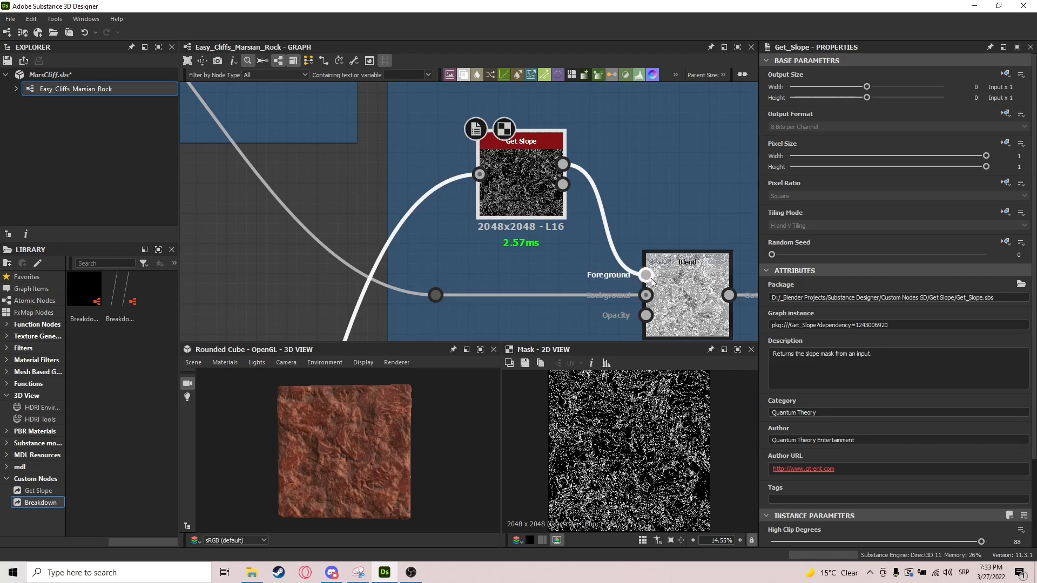
Preview the Blend that adds the Get Slope mask and compare it with its background source, the second Initial Color Block in Blend
middle_click_drag(648, 275, 590, 218)
double_click(621, 243)
middle_click_drag(475, 177, 494, 250)
scroll(648, 270, "down", 4)
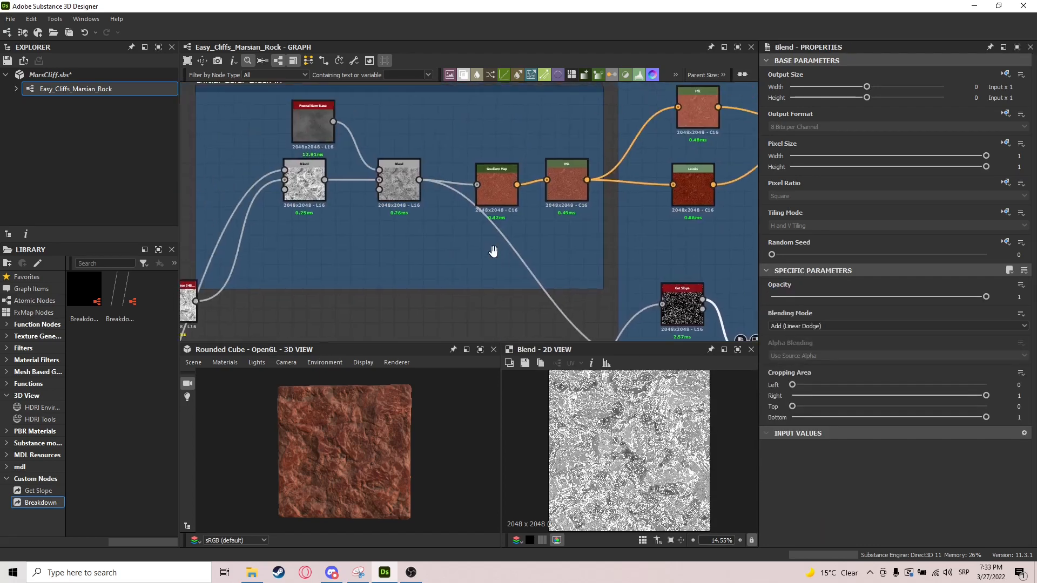
double_click(387, 185)
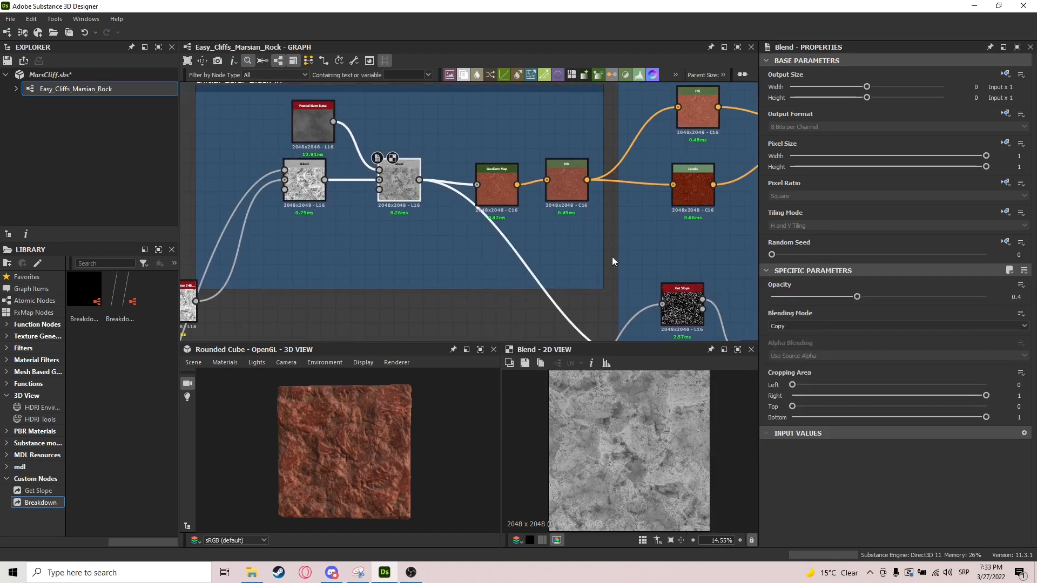
middle_click_drag(611, 257, 408, 137)
double_click(564, 250)
Preview the Histogram Scan after the mask Blend, inspecting its output and its position and contrast settings
middle_click_drag(602, 251, 548, 233)
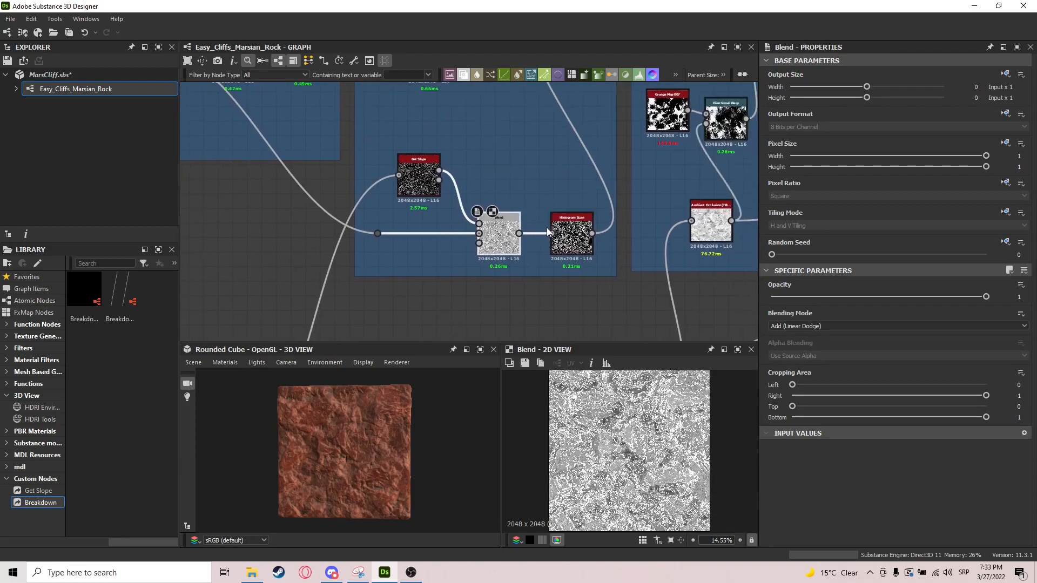
scroll(548, 232, "up", 2)
double_click(582, 243)
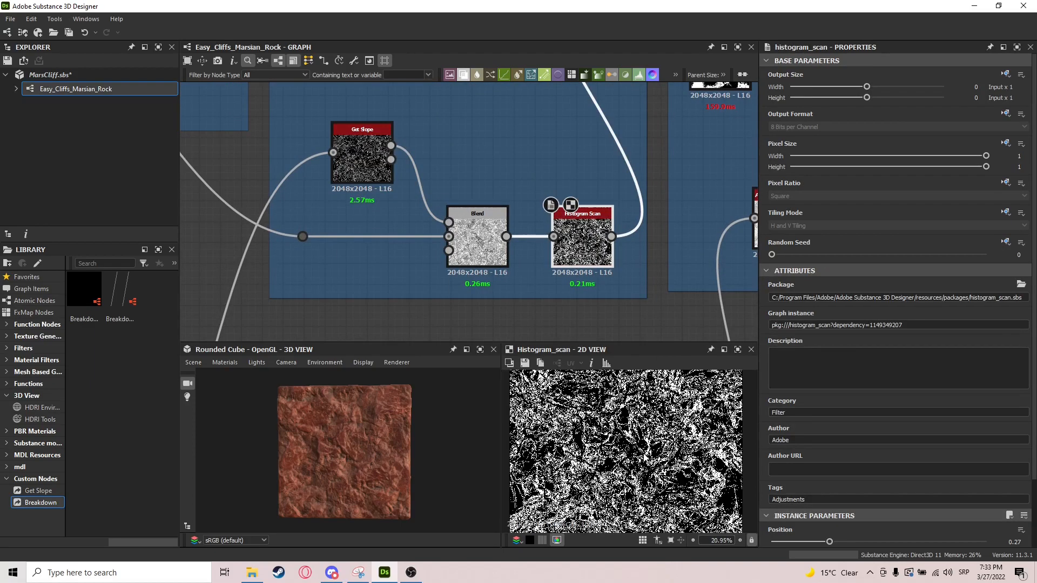
scroll(603, 424, "up", 5)
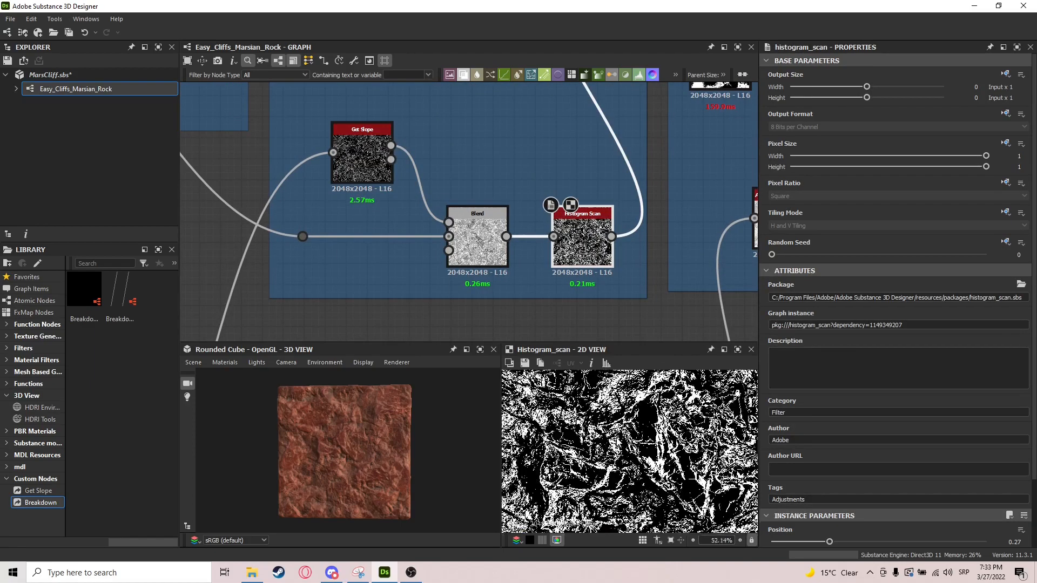
scroll(618, 450, "down", 5)
scroll(784, 437, "down", 3)
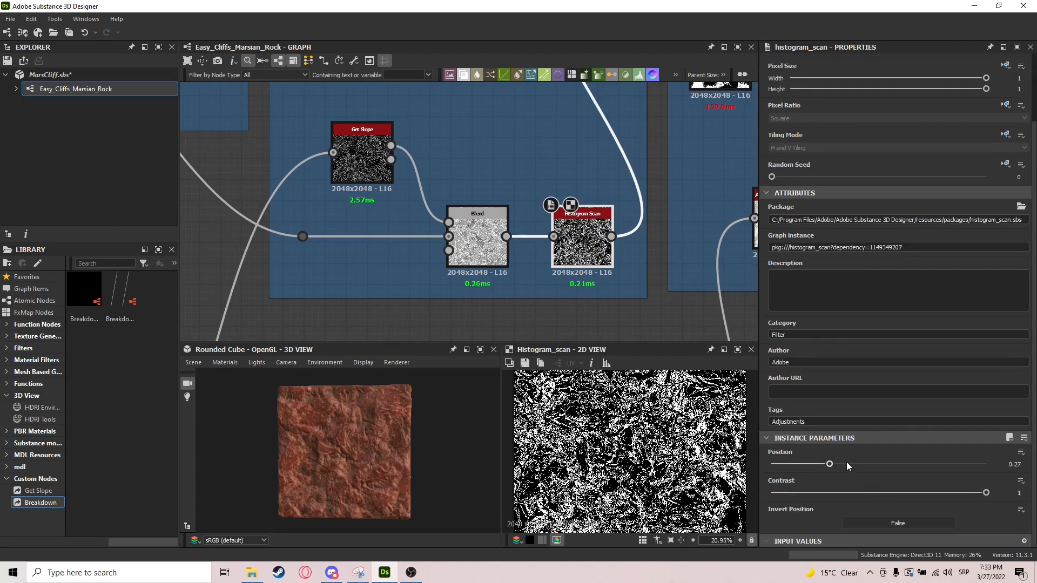
scroll(591, 262, "up", 1)
Trace the Histogram Scan's output to the opacity input of the Peaks And Valleys colour Blend
middle_click_drag(591, 262, 536, 325)
middle_click_drag(542, 109, 527, 247)
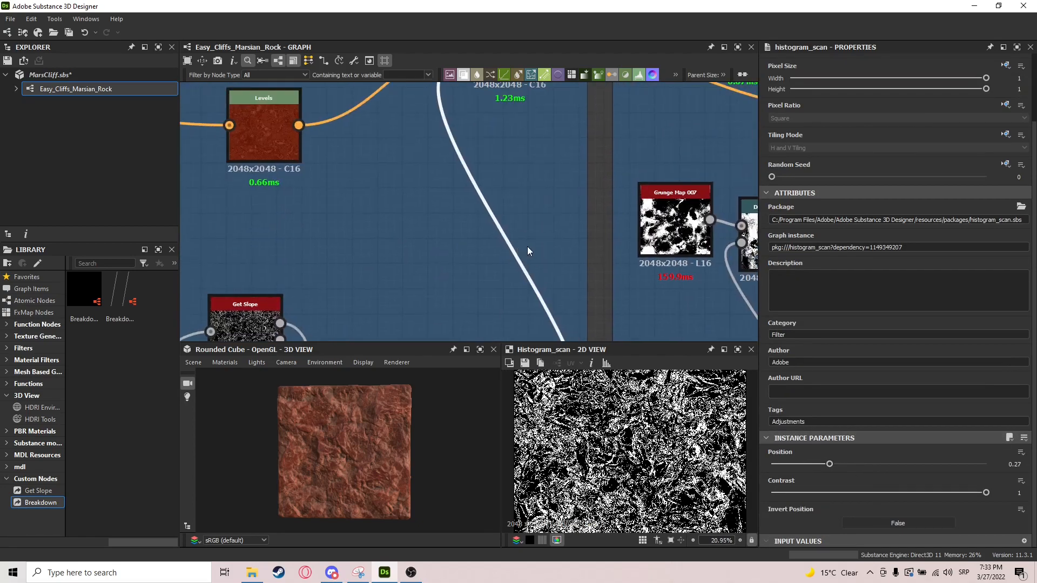
middle_click_drag(448, 201, 449, 277)
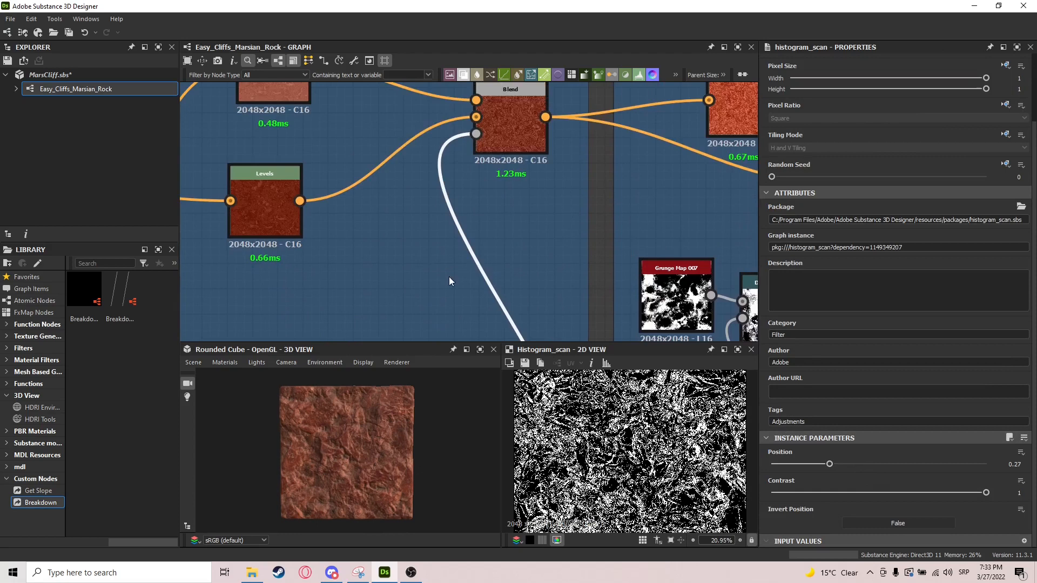
Preview the Peaks And Valleys colour Blend up close and the Levels node it feeds in Color Variation
left_click(514, 110)
scroll(631, 437, "up", 6)
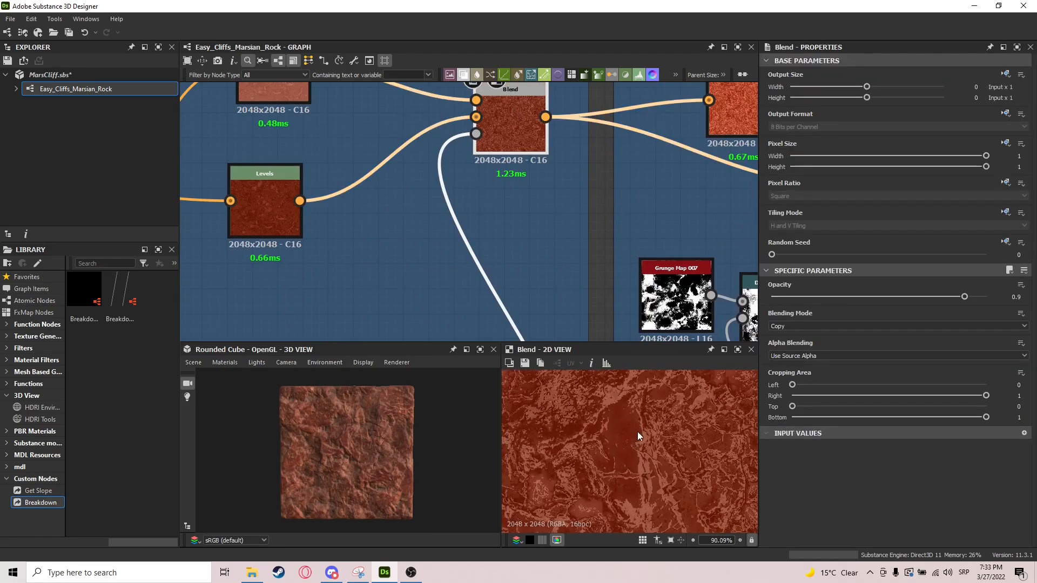
middle_click_drag(584, 194, 482, 220)
scroll(481, 220, "down", 3)
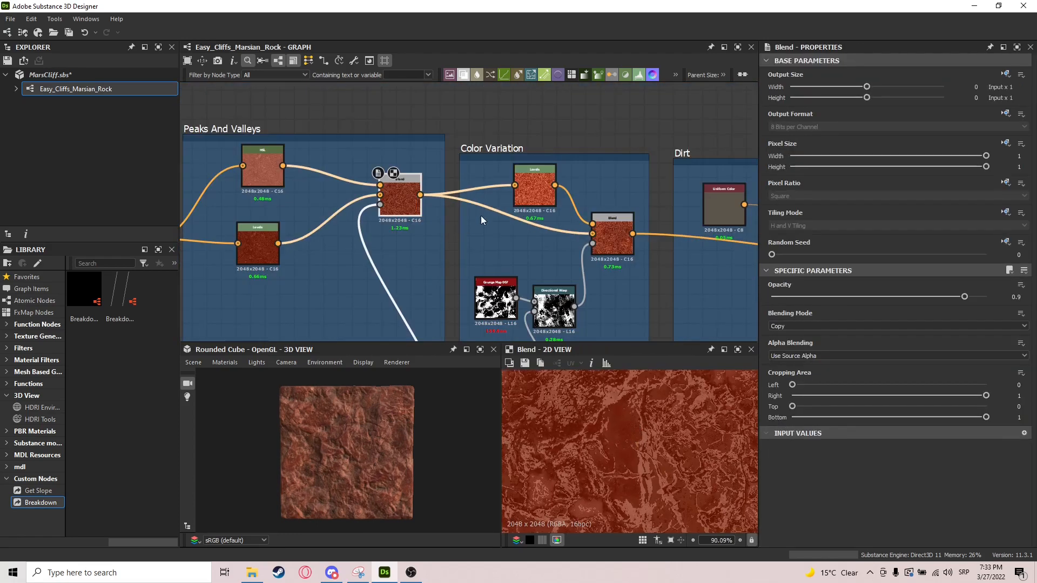
double_click(551, 190)
Preview the Color Variation Blend and trace its background input back to the Peaks And Valleys Blend
middle_click_drag(606, 218, 606, 180)
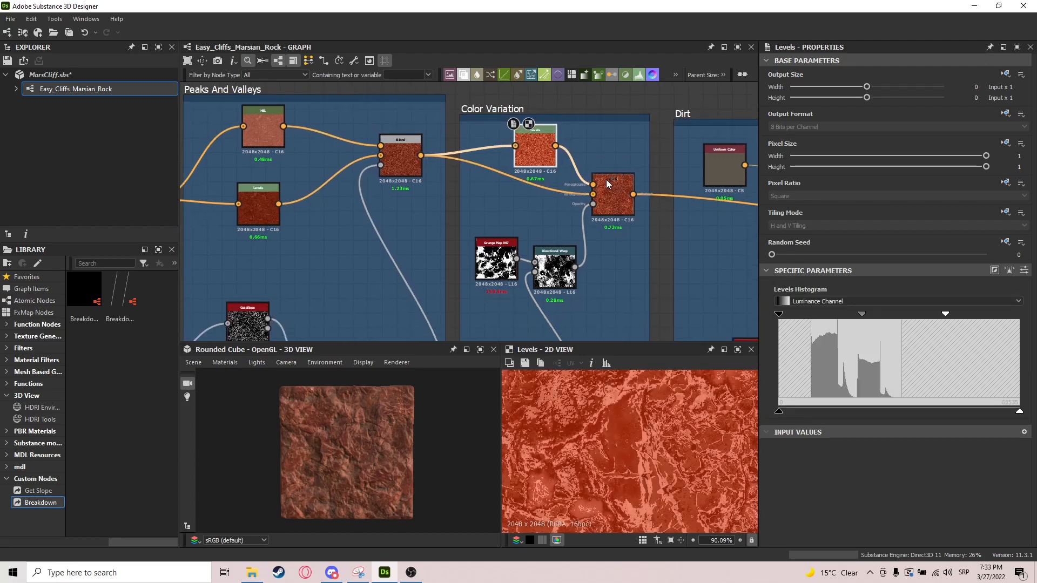
double_click(622, 192)
middle_click_drag(611, 280, 619, 232)
left_click_drag(417, 115, 411, 128)
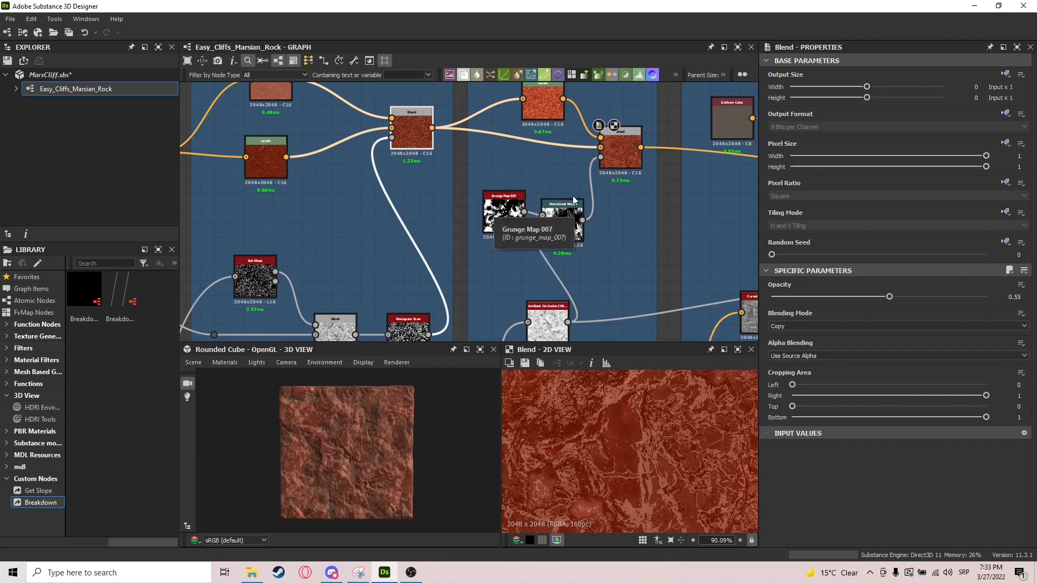
Inspect the Directional Warp in Color Variation and preview the Grunge Map 007 and Ambient Occlusion nodes that feed it
double_click(504, 216)
left_click(565, 229)
middle_click_drag(596, 273, 604, 176)
double_click(549, 217)
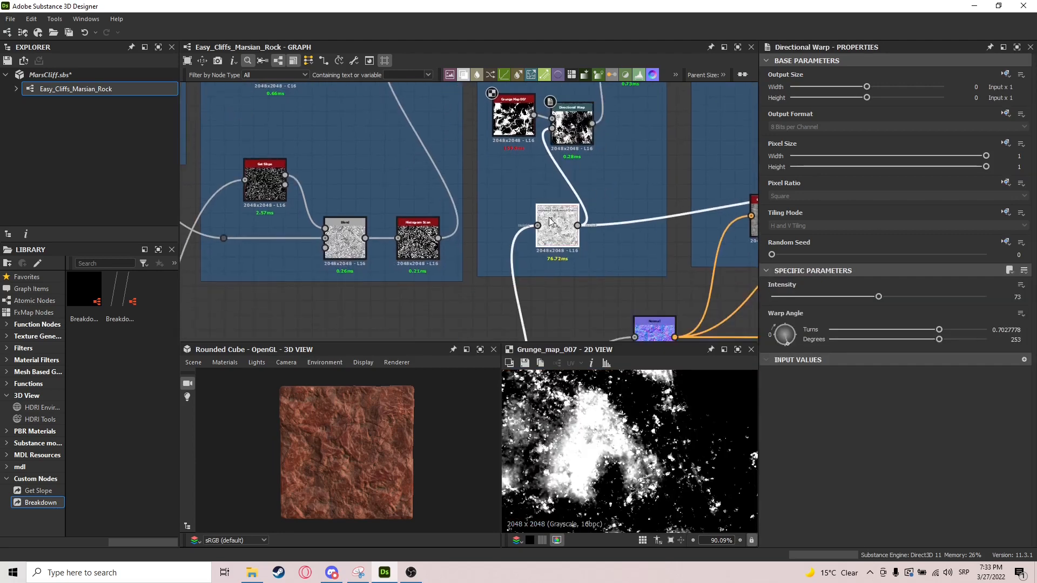
Trace the Ambient Occlusion's height input back to the Surface Noise Blend and preview that Blend
middle_click_drag(564, 293, 590, 156)
scroll(586, 159, "down", 4)
middle_click_drag(500, 193, 628, 202)
scroll(487, 215, "down", 3)
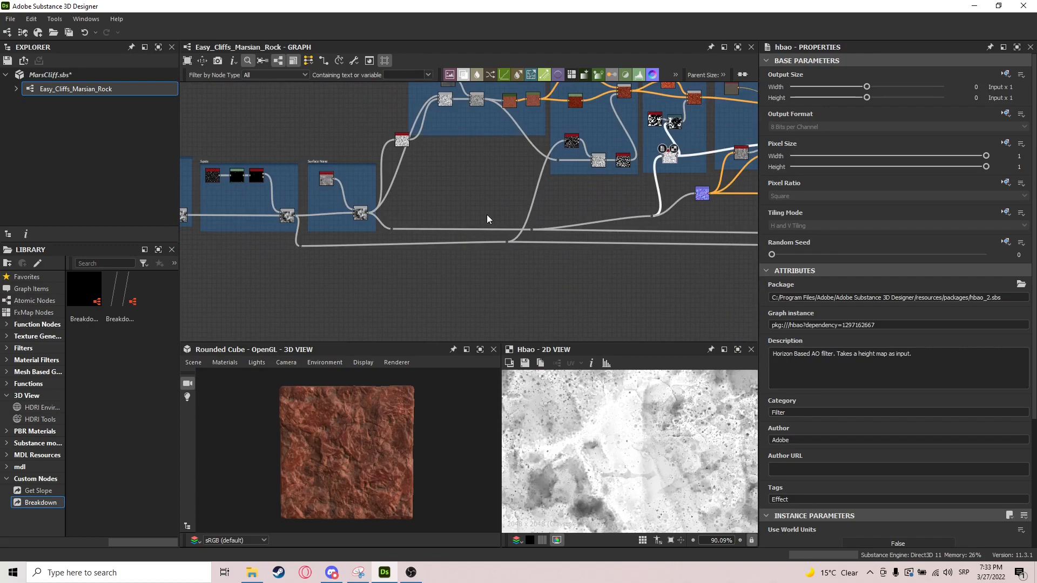
double_click(348, 205)
Return to Color Variation and preview the Ambient Occlusion and the Directional Warp it drives
scroll(348, 206, "up", 2)
middle_click_drag(348, 206, 527, 220)
scroll(527, 220, "up", 2)
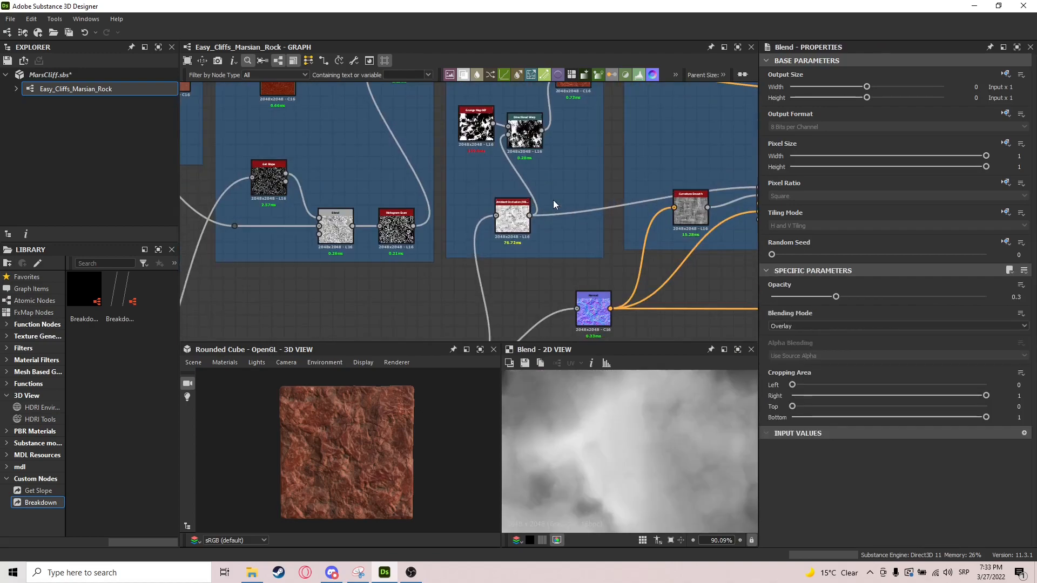
double_click(507, 221)
scroll(507, 221, "up", 2)
scroll(499, 199, "up", 2)
double_click(496, 198)
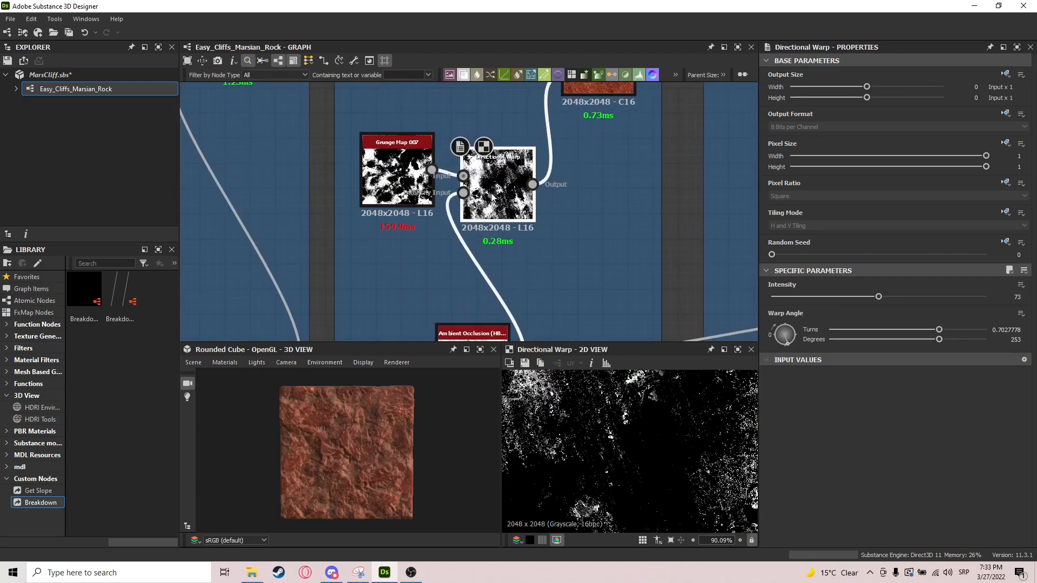
Move the Directional Warp slightly away from Grunge Map 007 and compare the full-tile previews of both nodes
left_click_drag(492, 198, 509, 200)
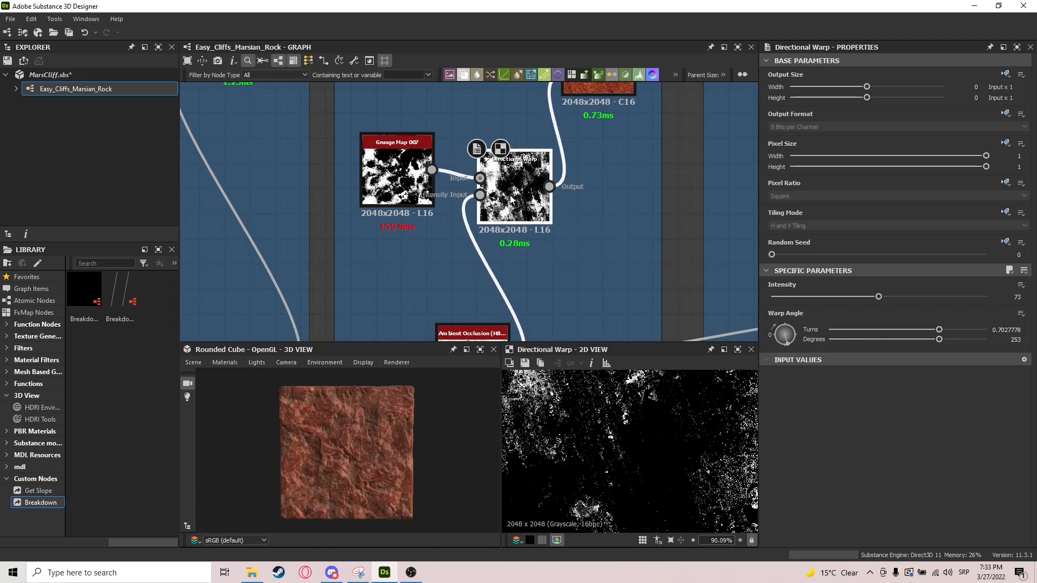
double_click(402, 179)
double_click(510, 189)
scroll(597, 456, "down", 5)
scroll(598, 456, "down", 3)
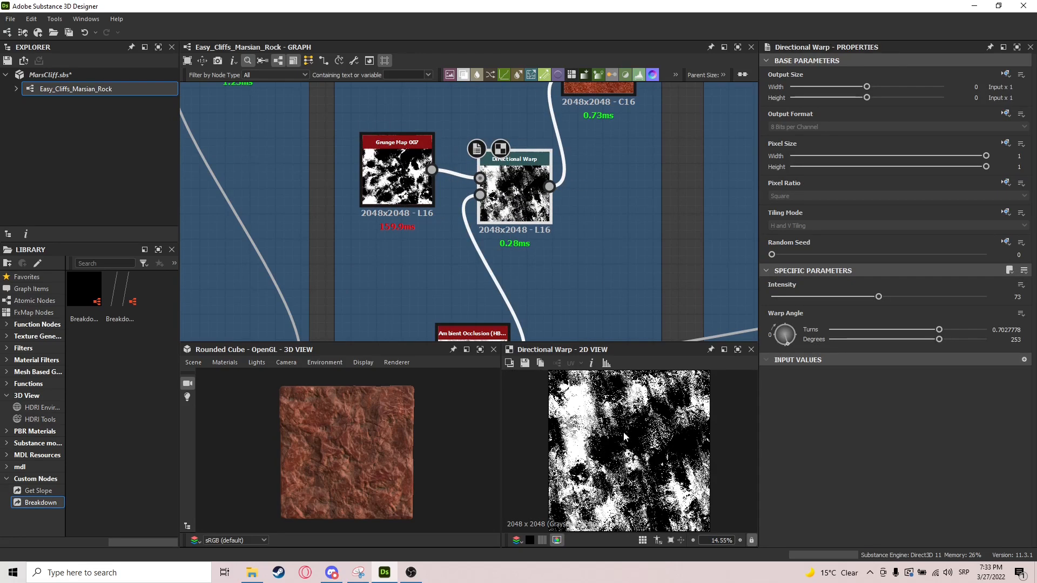
Trace the Directional Warp's intensity input to the Ambient Occlusion and bring the warp's own preview back up
middle_click_drag(579, 256, 555, 199)
middle_click_drag(471, 259, 545, 281)
double_click(526, 315)
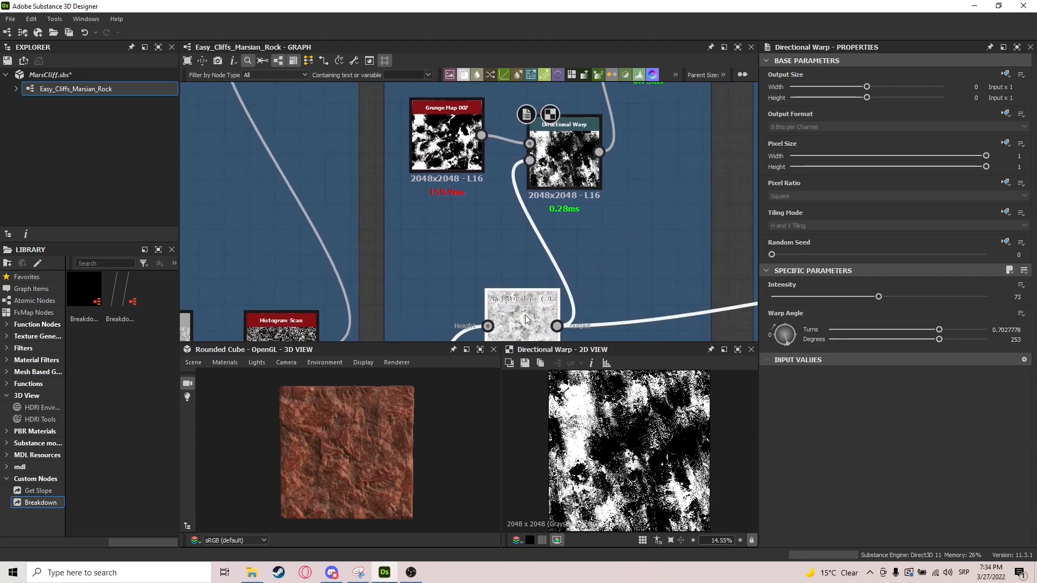
double_click(560, 168)
Follow the Directional Warp's output to the opacity input of the Color Variation Blend and preview that Blend
scroll(578, 173, "down", 3)
middle_click_drag(602, 179, 564, 279)
scroll(593, 204, "up", 3)
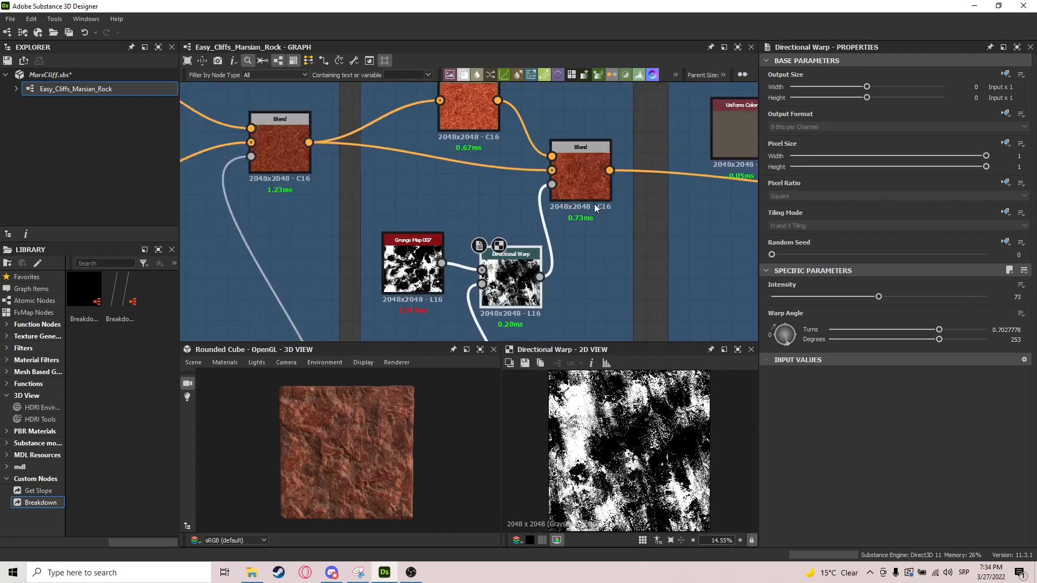
double_click(587, 151)
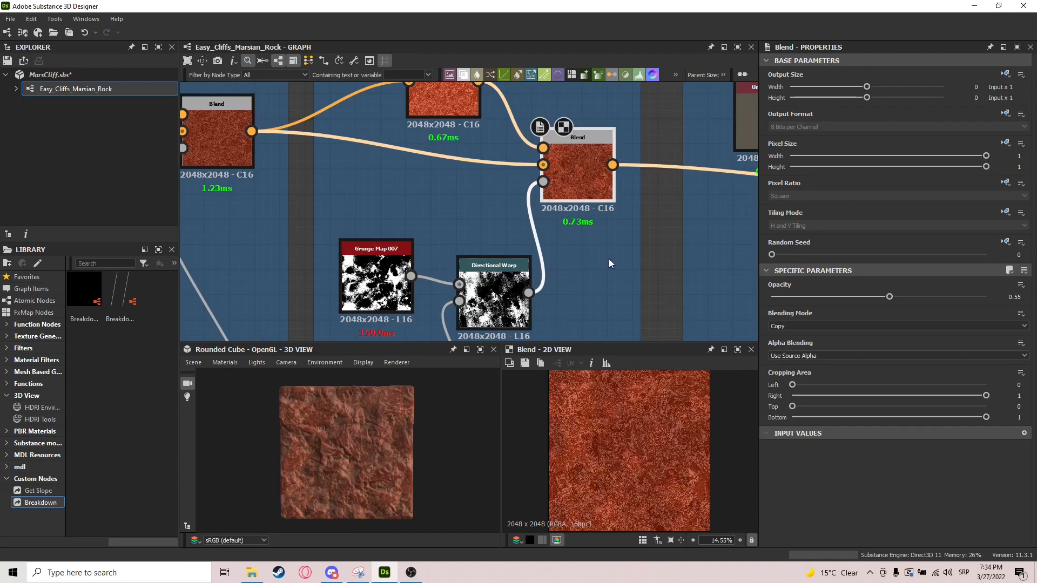
Go to the Dirt frame and preview its Blend and the Dirt mask generator that controls its opacity
scroll(600, 258, "down", 5)
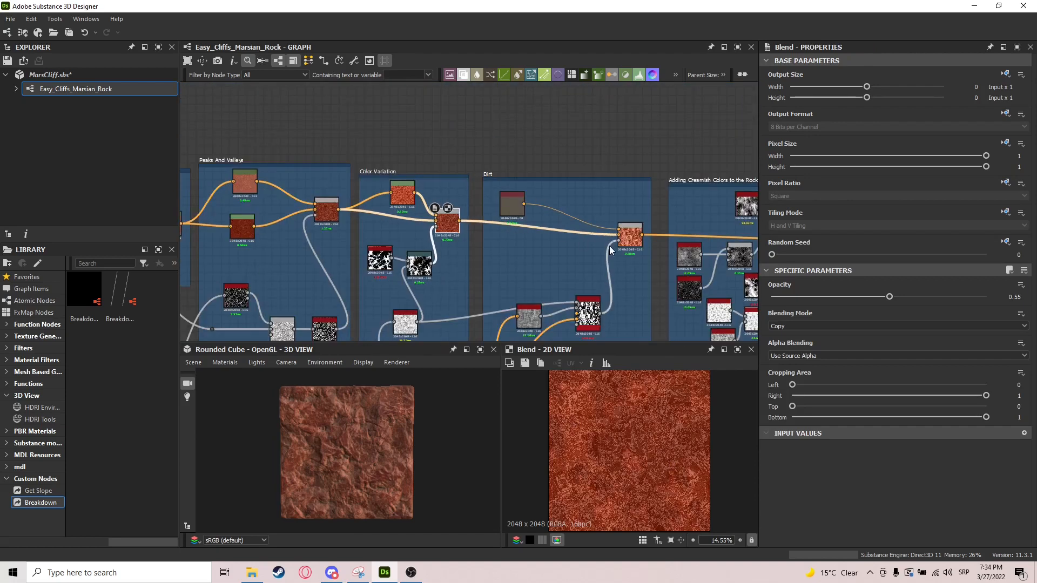
scroll(593, 236, "up", 4)
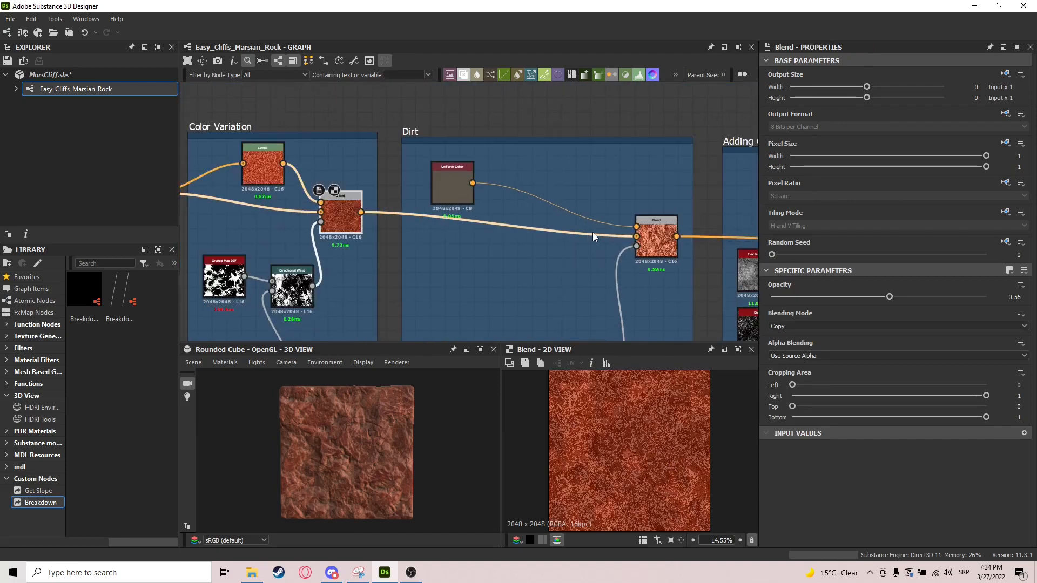
double_click(656, 237)
scroll(566, 254, "up", 1)
middle_click_drag(620, 319, 552, 201)
double_click(532, 243)
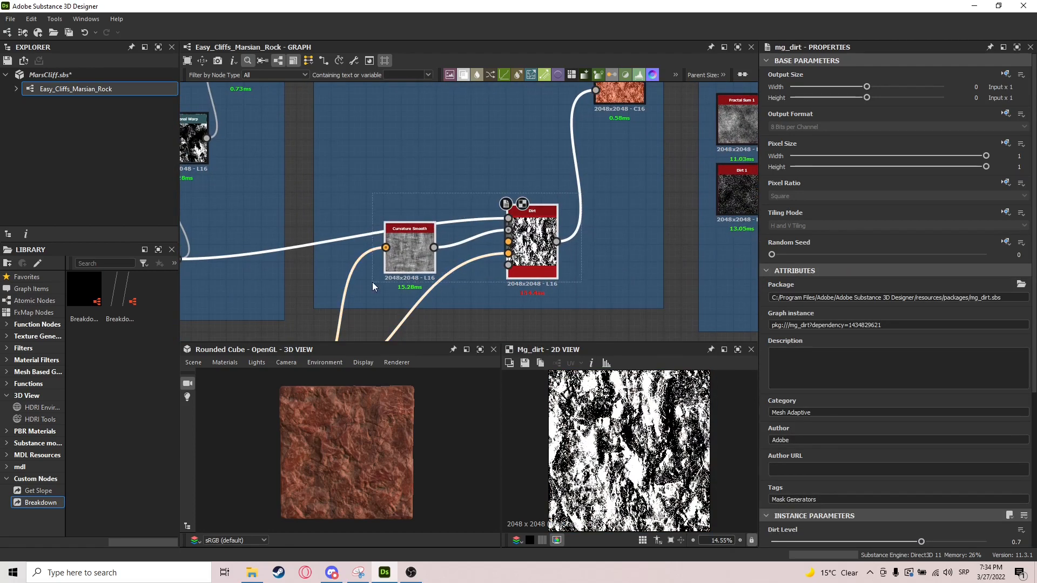
Preview the Ambient Occlusion and Curvature Smooth nodes connected to the Dirt mask generator
scroll(548, 291, "down", 3)
middle_click_drag(548, 292, 621, 215)
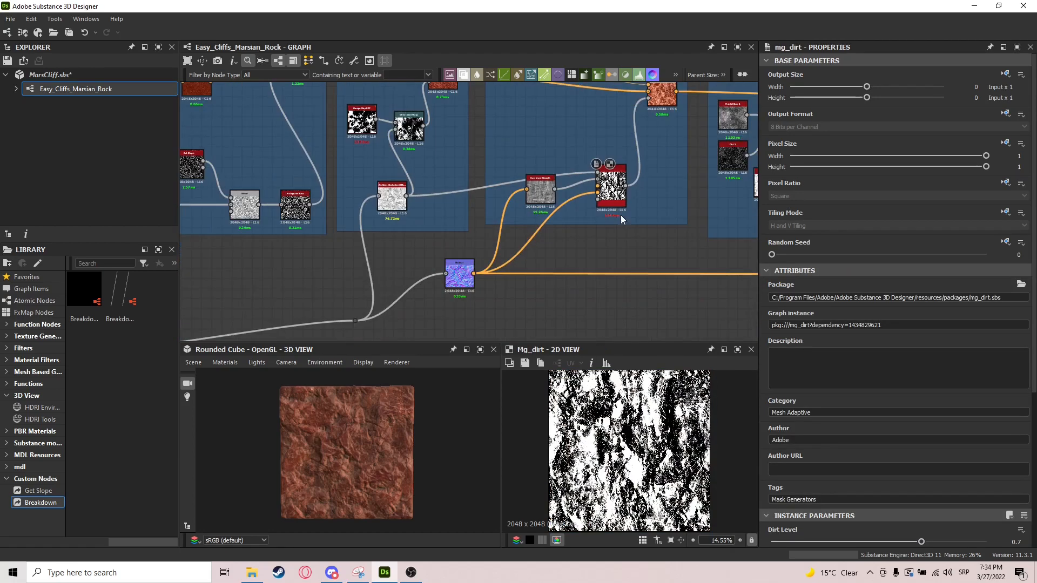
scroll(389, 182, "up", 4)
double_click(392, 195)
middle_click_drag(534, 187, 373, 175)
double_click(560, 199)
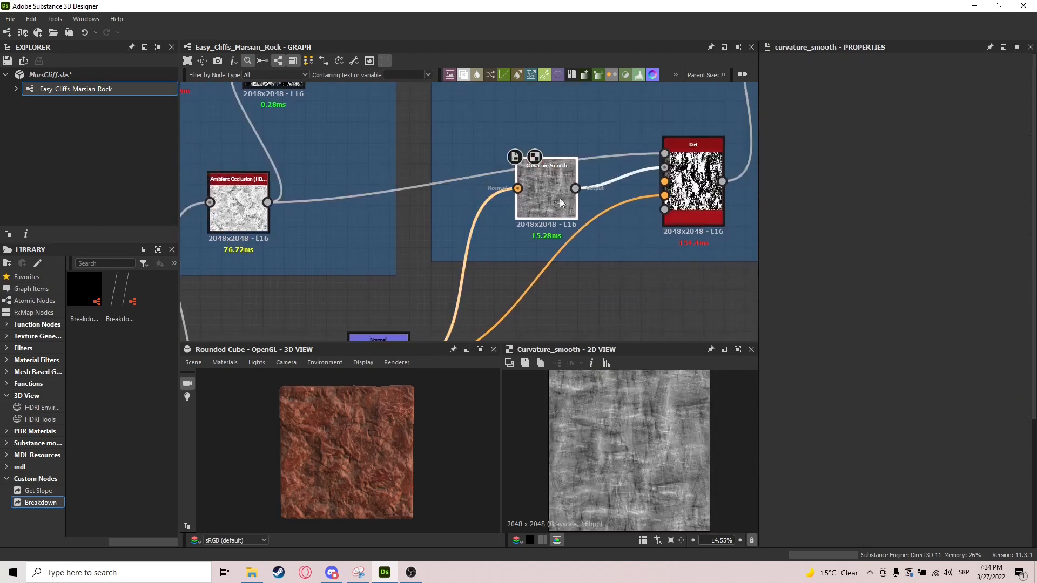
Preview the Normal node feeding Curvature Smooth and the Dirt mask generator, and trace the connections leading back from it
middle_click_drag(560, 199, 540, 102)
double_click(350, 259)
scroll(352, 239, "down", 3)
middle_click_drag(352, 239, 515, 230)
double_click(337, 206)
Preview the Dirt mask generator and inspect its inputs and its dirt level, contrast, grunge and edge masking parameters
middle_click_drag(673, 221, 447, 170)
scroll(446, 169, "up", 4)
double_click(442, 219)
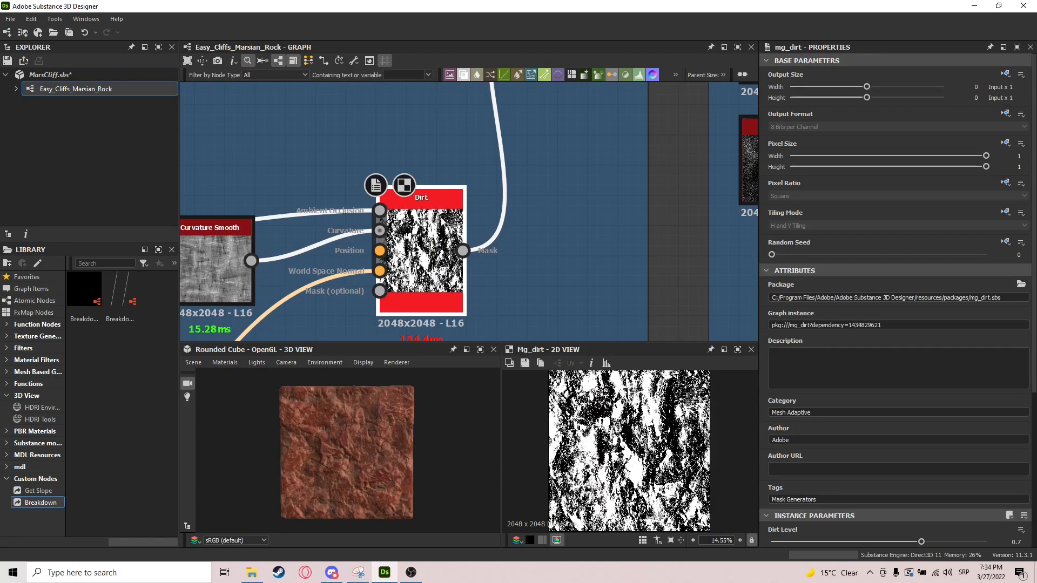
scroll(822, 423, "down", 5)
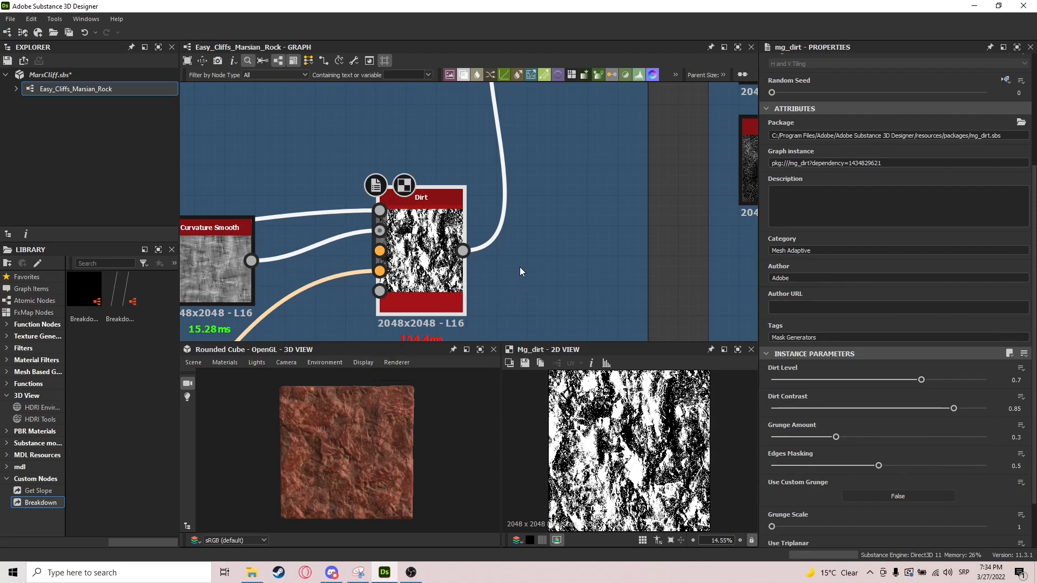
Preview the Dirt Blend and test its effect by lowering the opacity and restoring it to 1
scroll(557, 254, "down", 3)
left_click(569, 157)
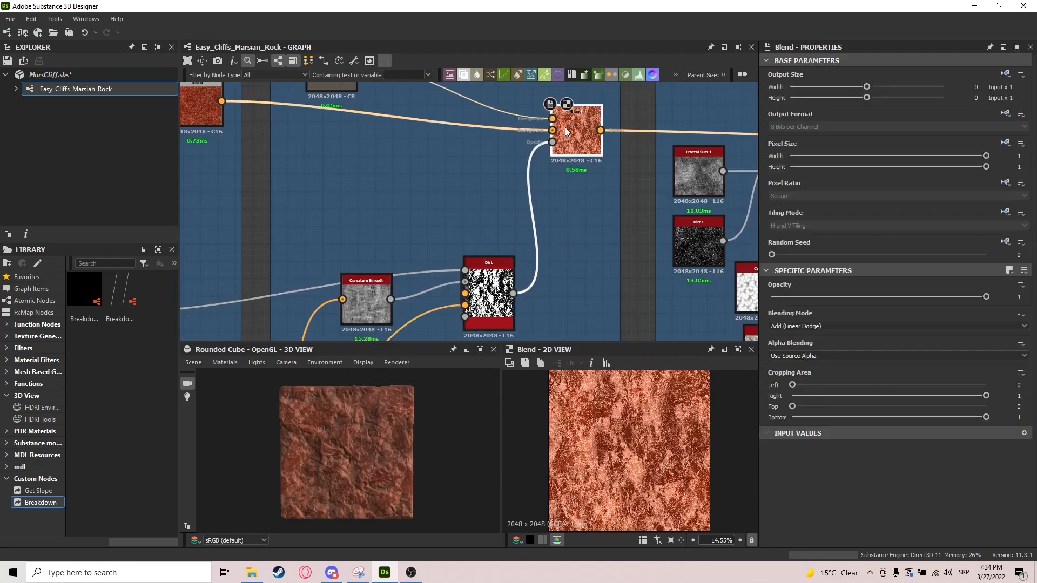
middle_click_drag(573, 162, 575, 221)
left_click_drag(808, 297, 766, 299)
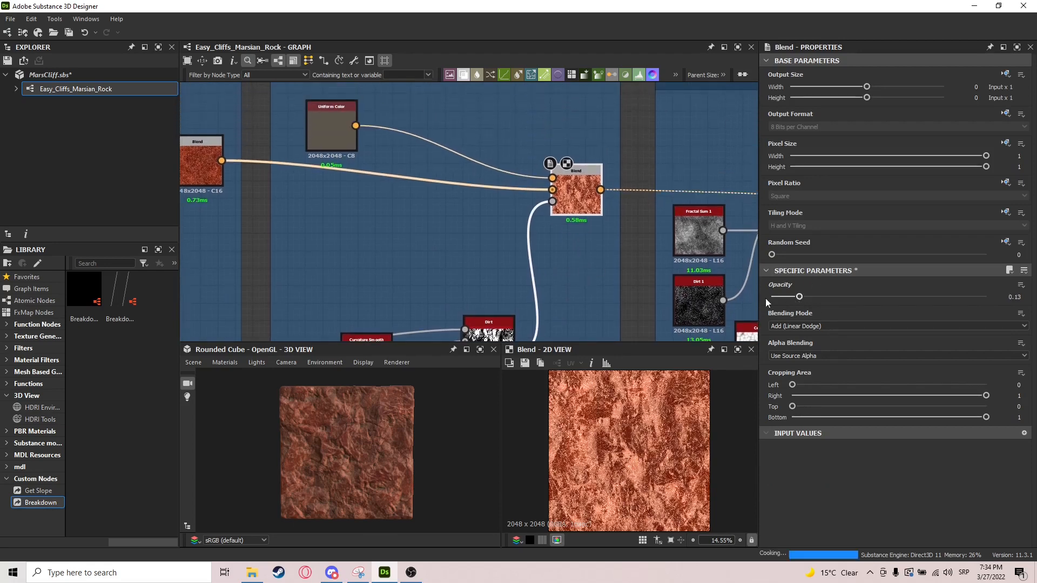
left_click_drag(929, 298, 1034, 298)
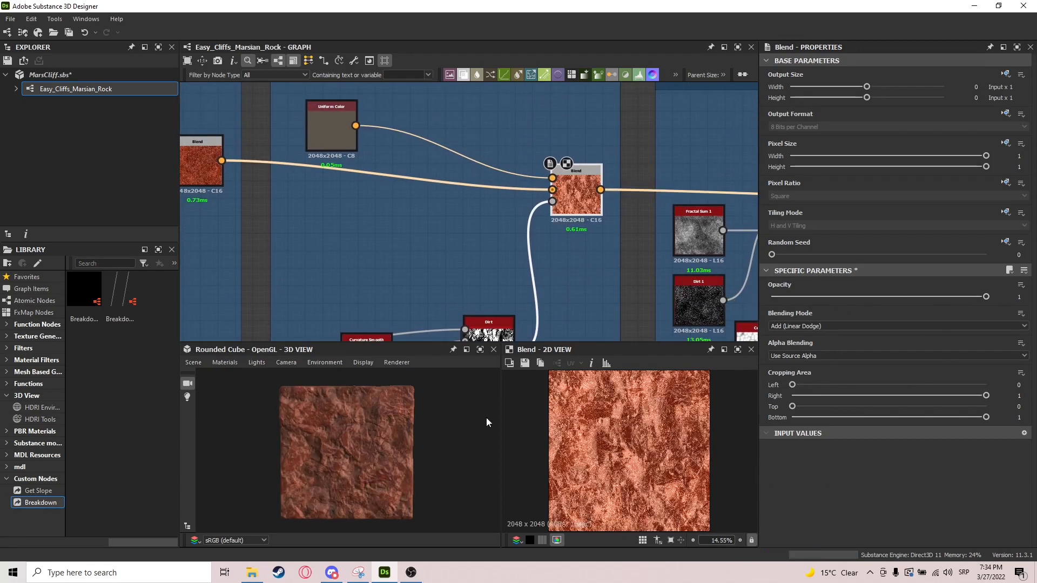
Examine the rock colours on the 3D rounded cube up close and from another angle
mouse_move(346, 425)
left_mouse_down()
mouse_move(369, 424)
mouse_move(353, 423)
left_mouse_up()
scroll(354, 423, "up", 5)
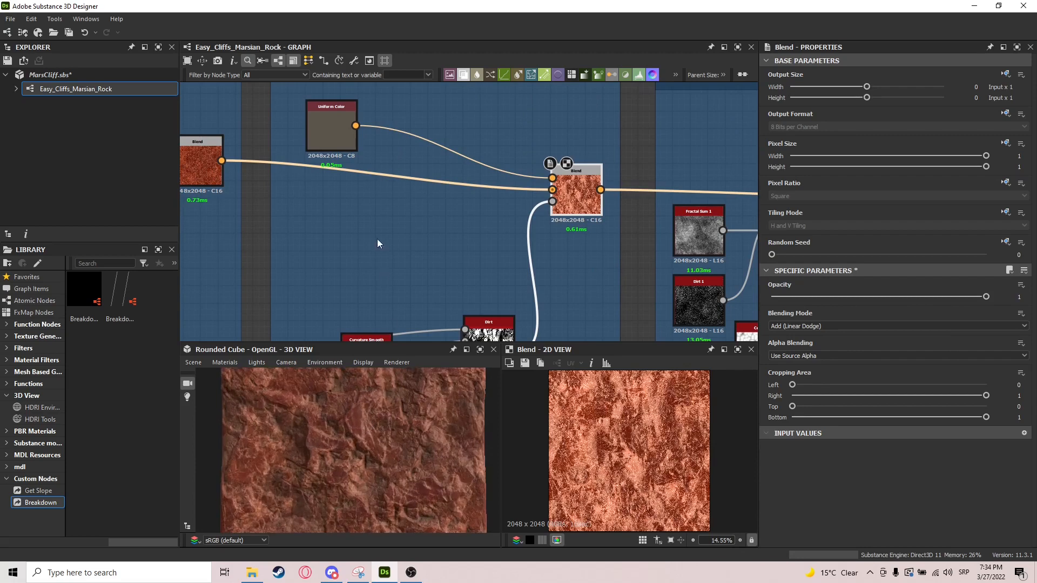
middle_click_drag(377, 239, 396, 288)
scroll(417, 441, "up", 3)
left_click_drag(417, 440, 478, 381)
scroll(432, 436, "down", 8)
Go to the Adding Creamish Colors to the Rocks frame and preview its final Blend
middle_click_drag(541, 297, 397, 266)
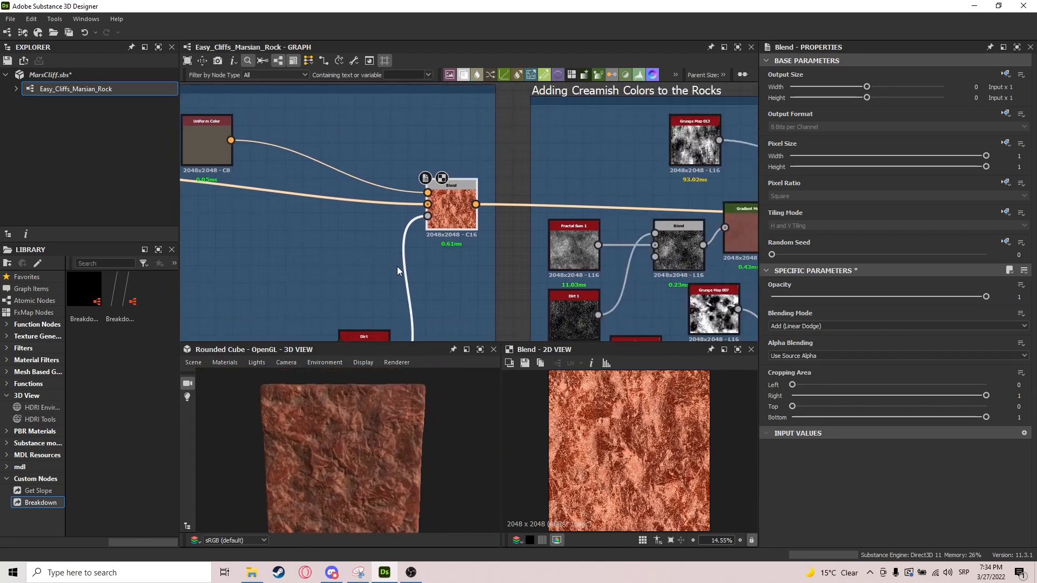
scroll(562, 216, "down", 3)
middle_click_drag(599, 232, 484, 206)
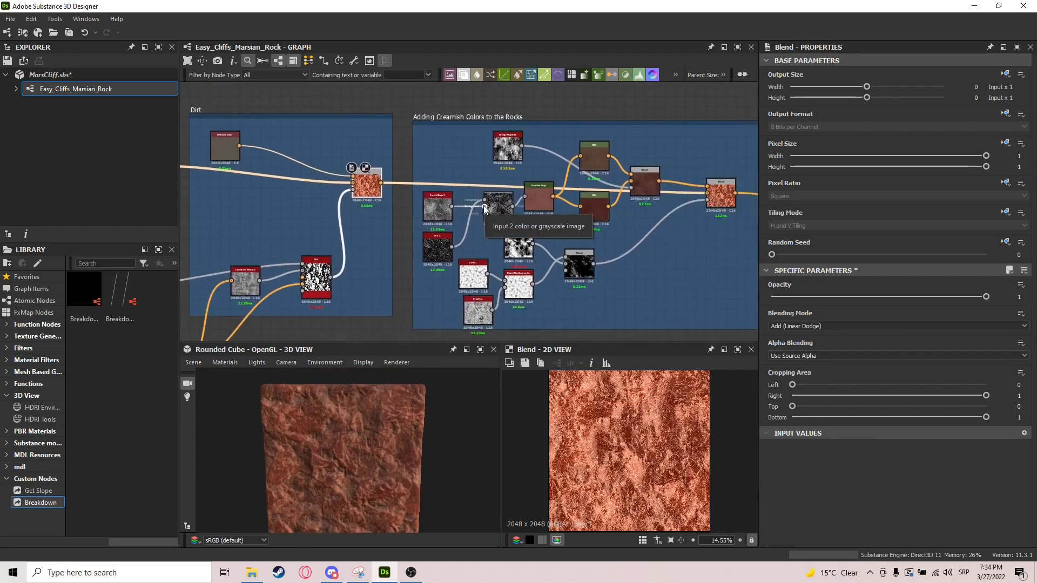
double_click(721, 194)
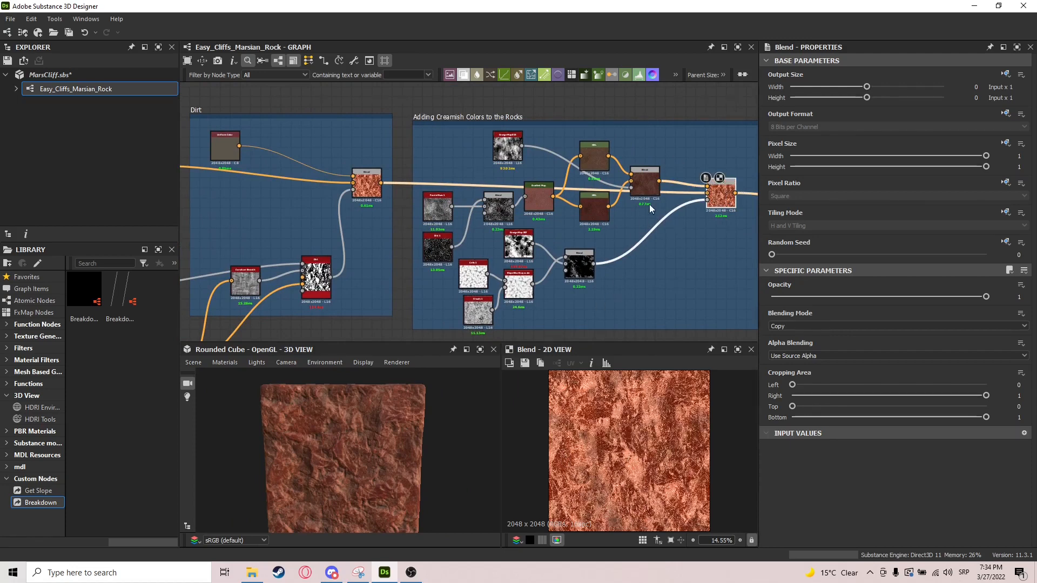
Preview the Fractal Sum 1 noise and the Subtract Blend that combines it with Dirt 1
scroll(650, 204, "up", 3)
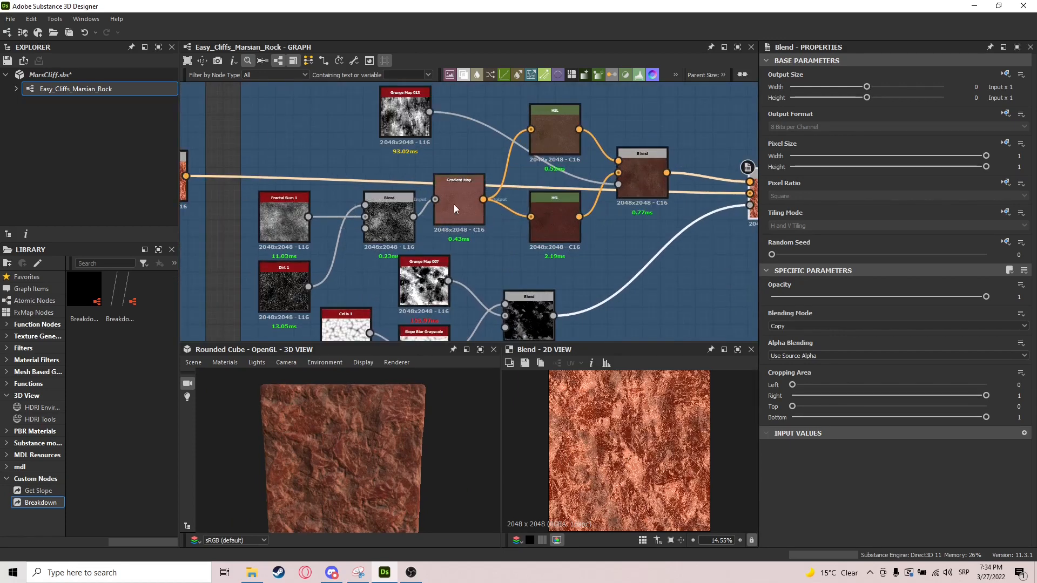
middle_click_drag(451, 215, 488, 209)
double_click(320, 223)
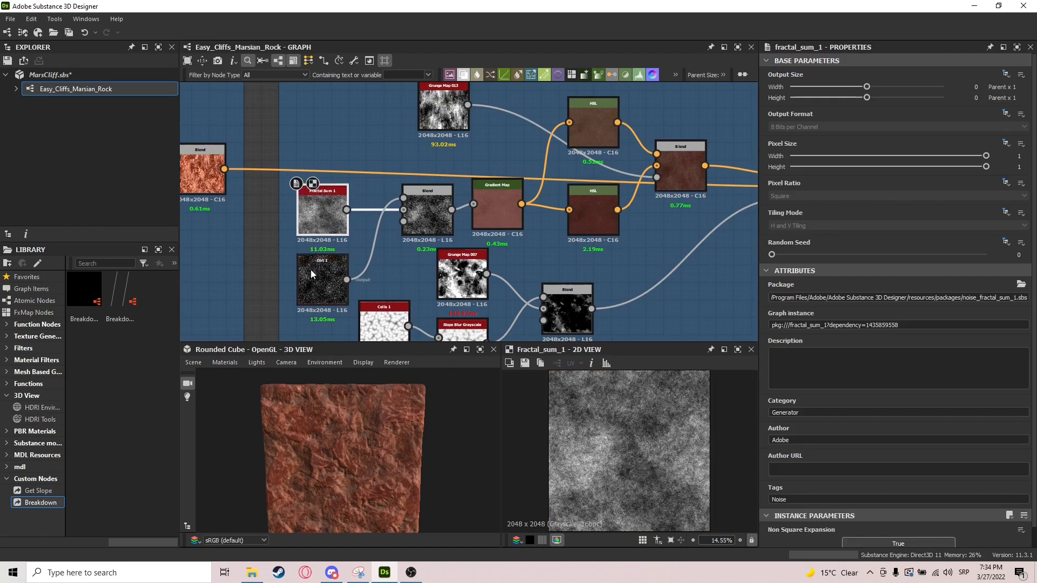
double_click(436, 214)
double_click(323, 230)
double_click(315, 266)
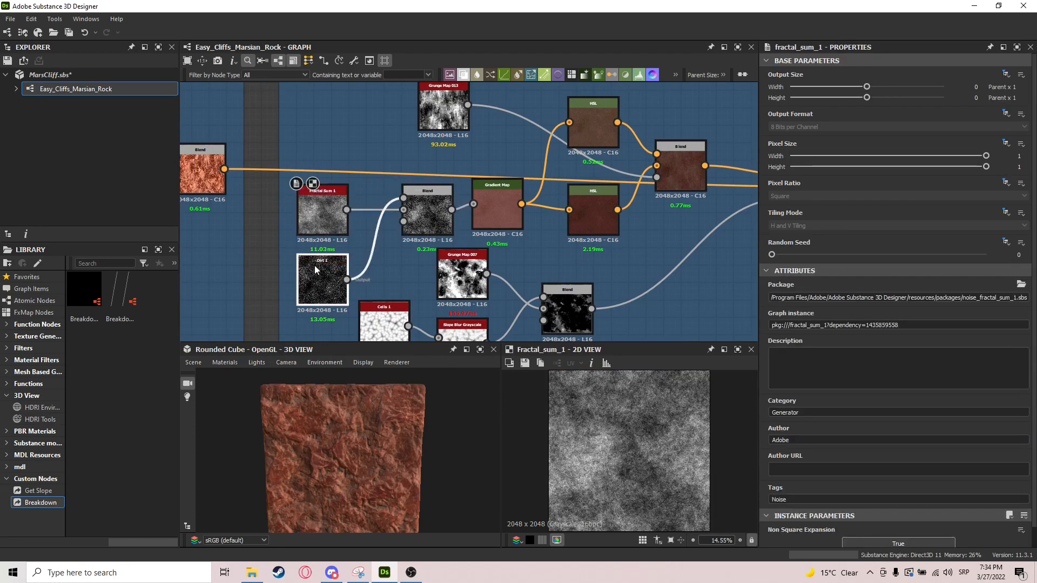
double_click(429, 216)
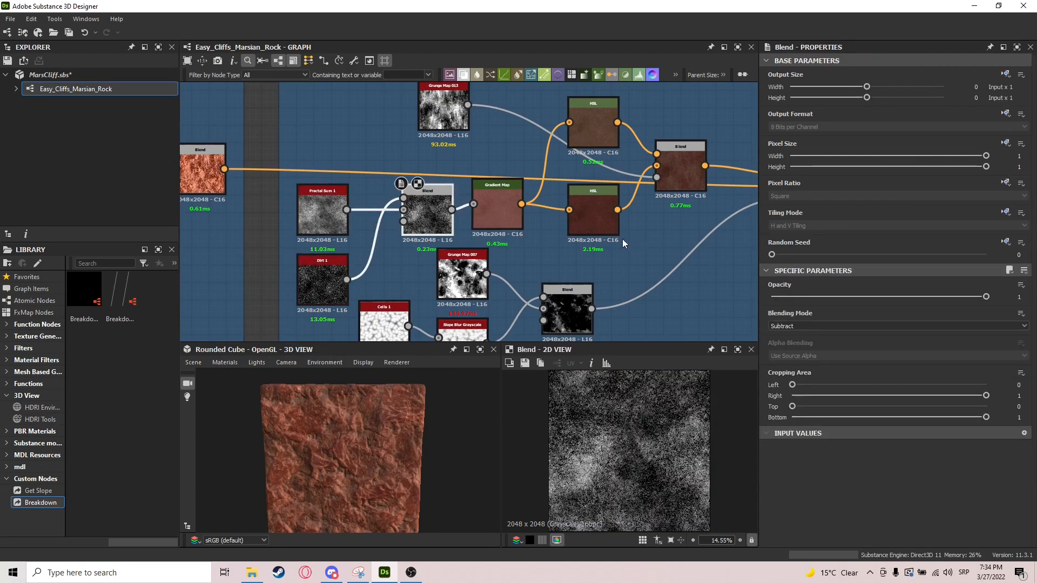
Preview the Gradient Map that colours the noise and the two HSL nodes it feeds
middle_click_drag(623, 240, 573, 258)
double_click(431, 233)
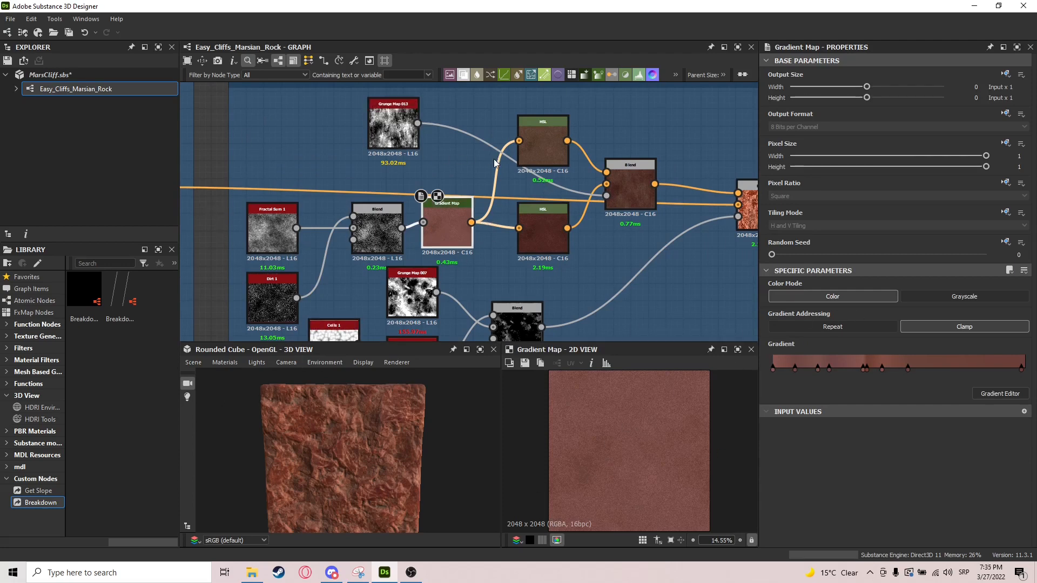
middle_click_drag(494, 159, 483, 174)
double_click(519, 158)
double_click(530, 234)
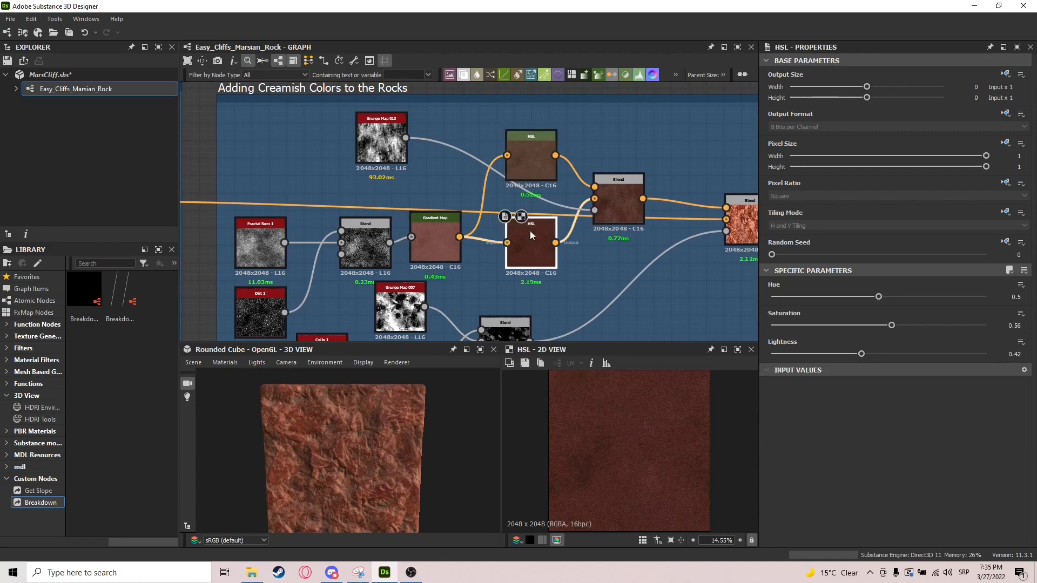
Preview the Blend of the two HSL nodes and its Grunge Map 013 mask, moving the mask node slightly
double_click(618, 213)
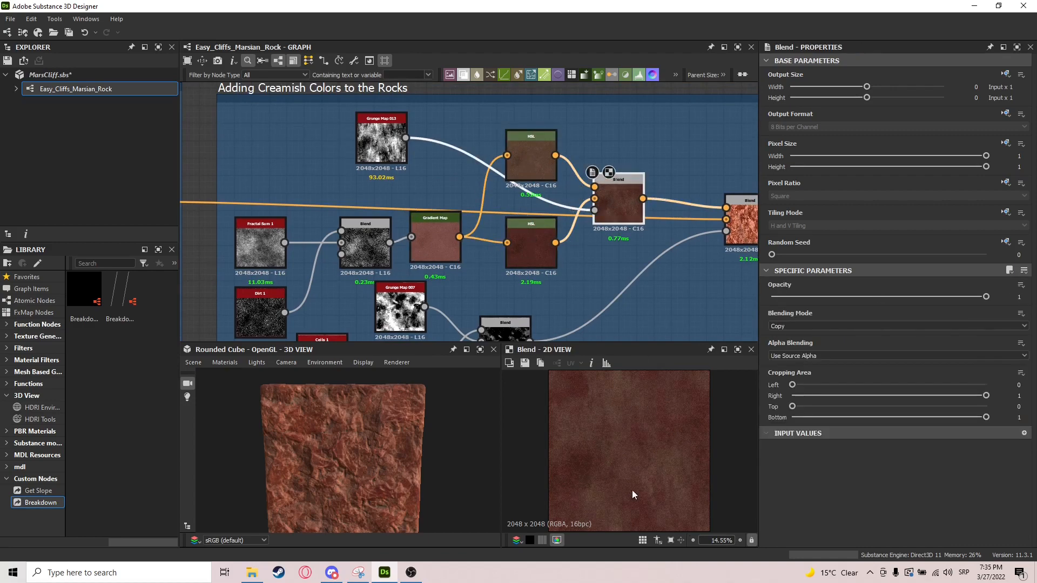
double_click(365, 134)
left_click_drag(365, 134, 377, 149)
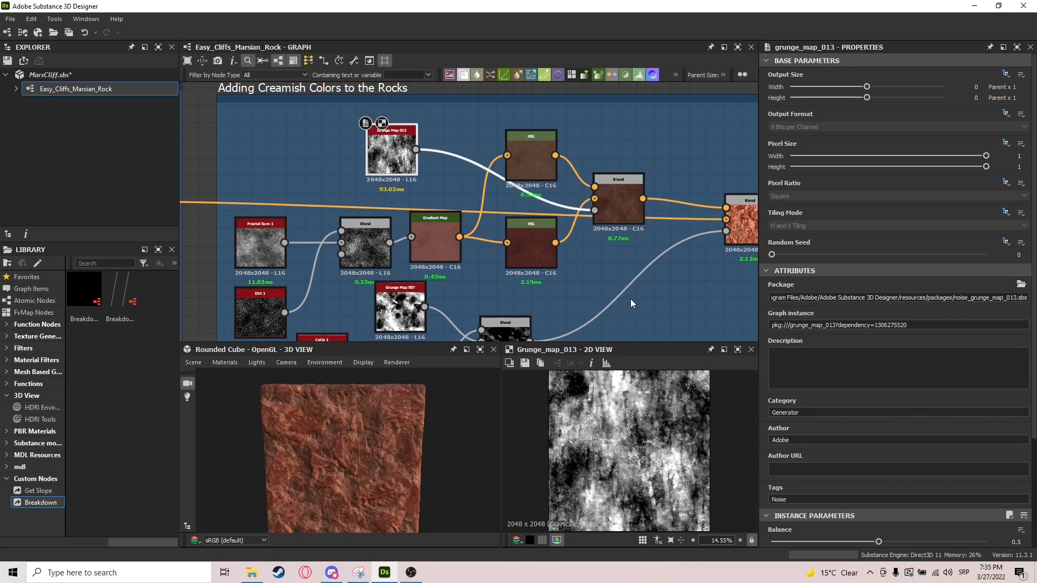
Preview the final Blend of the creamish colours frame and the Subtract Blend that masks it
middle_click_drag(690, 283, 621, 258)
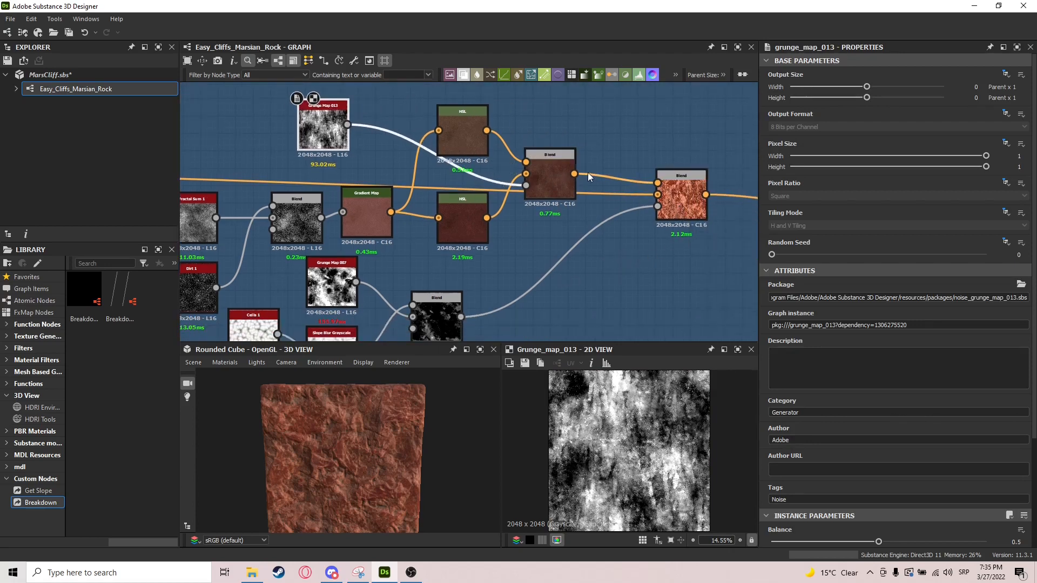
left_click(689, 198)
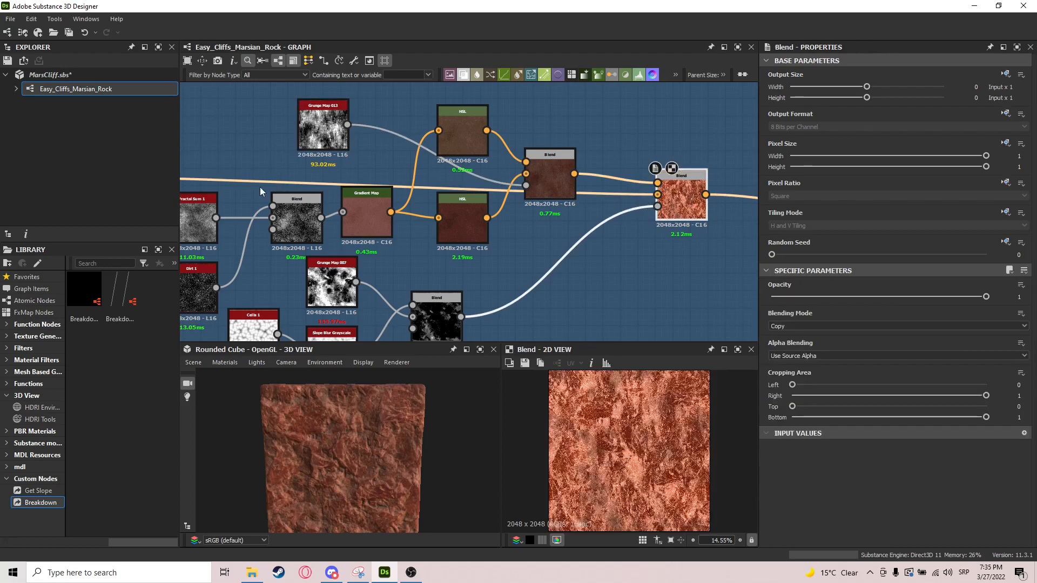
middle_click_drag(257, 170, 196, 166)
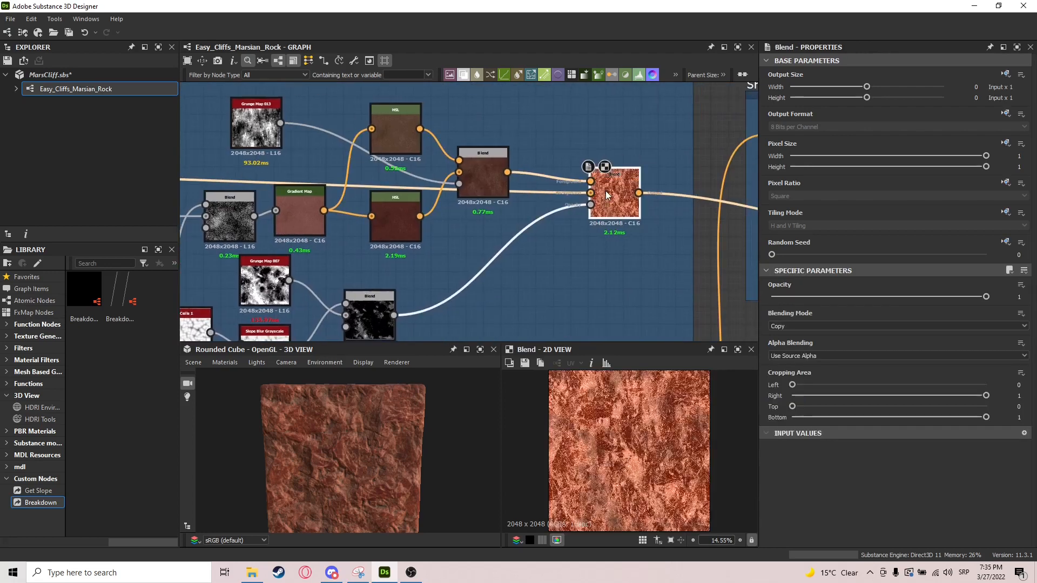
middle_click_drag(477, 289, 642, 188)
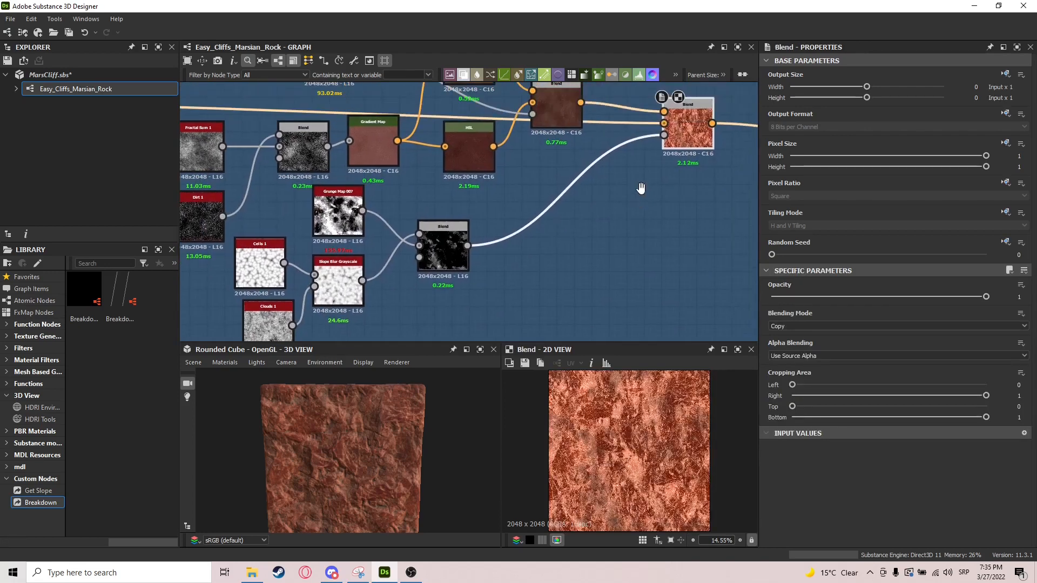
left_click(436, 242)
Preview the Cells 1 and Clouds 1 noises and the Slope Blur Grayscale node they feed
middle_click_drag(273, 311, 424, 262)
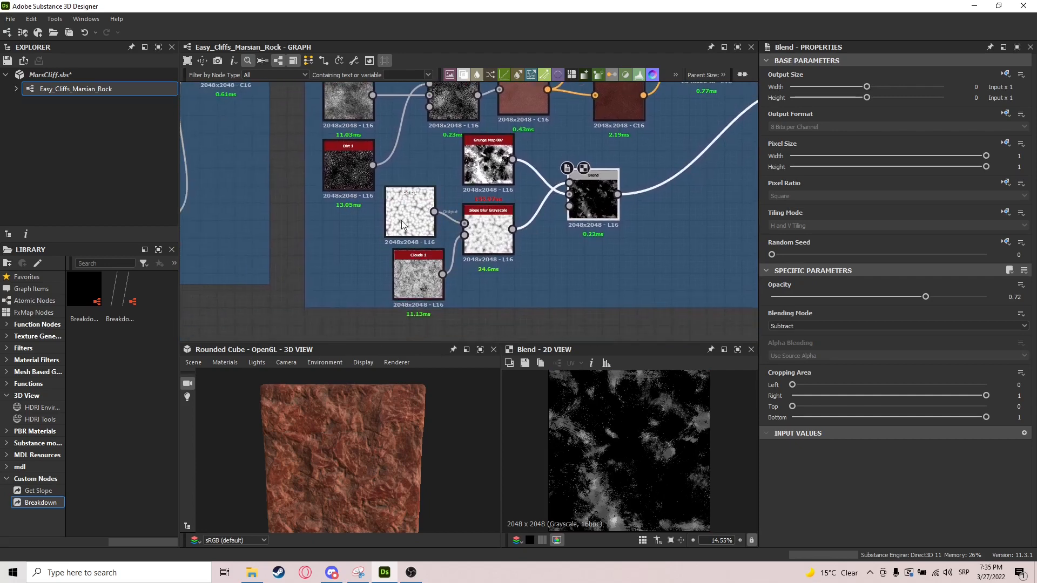
left_click(410, 224)
left_click(426, 275)
left_click(477, 241)
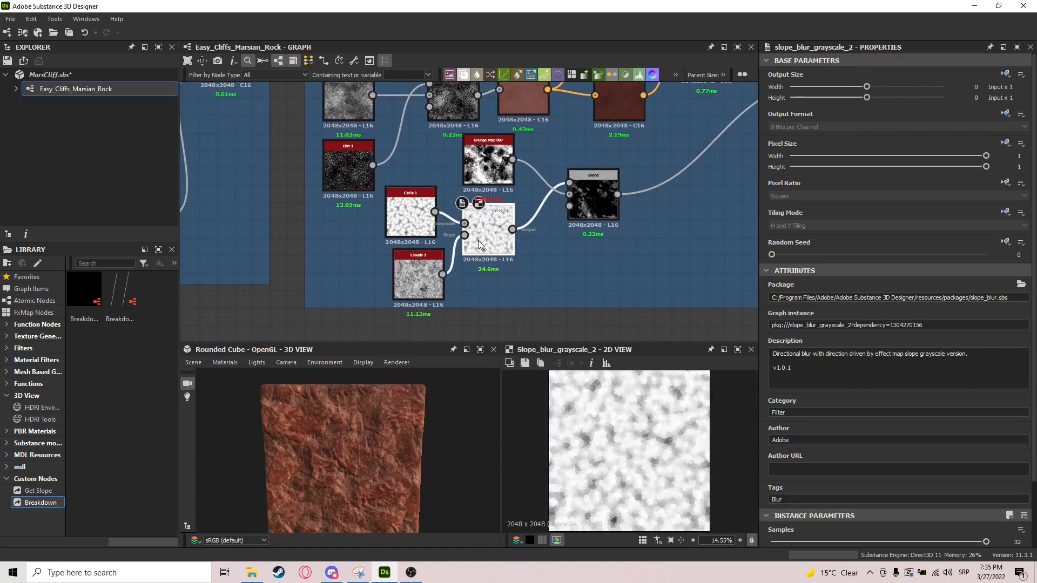
Preview Grunge Map 007 and the Subtract Blend that combines it with the slope-blurred cells
left_click(491, 163)
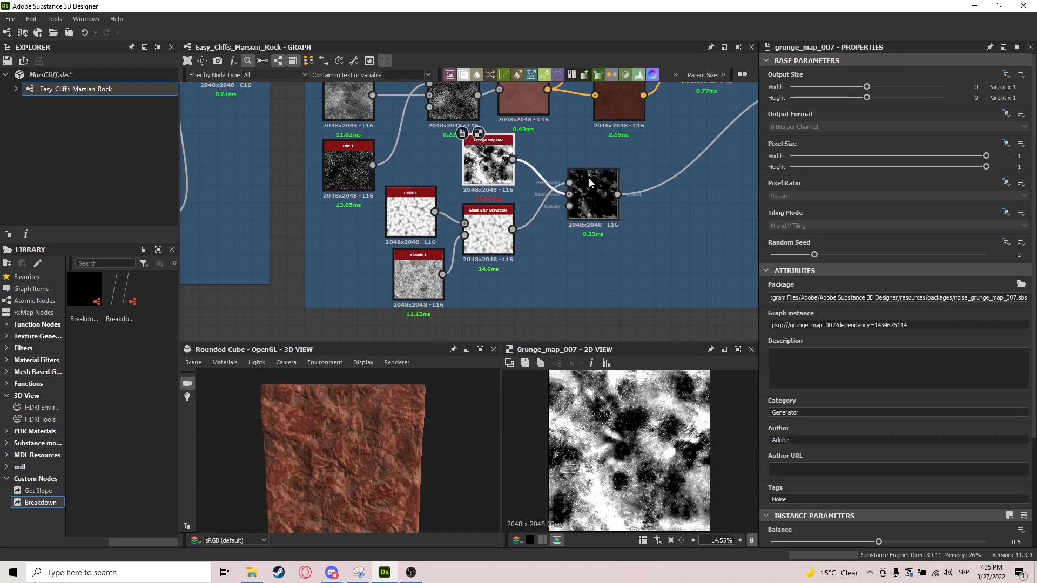
left_click(586, 178)
scroll(582, 204, "up", 2)
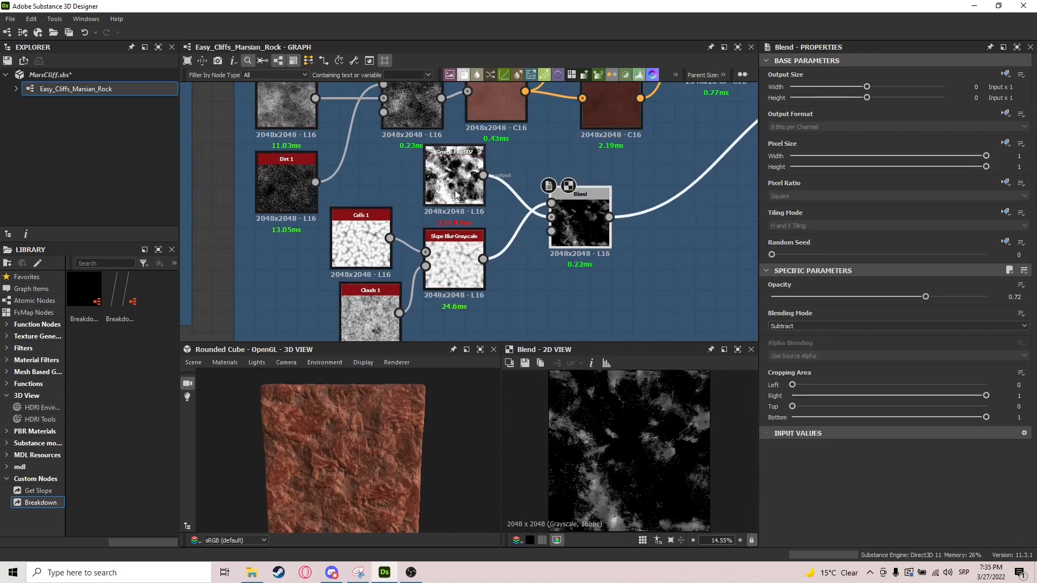
left_click(454, 192)
left_click(594, 226)
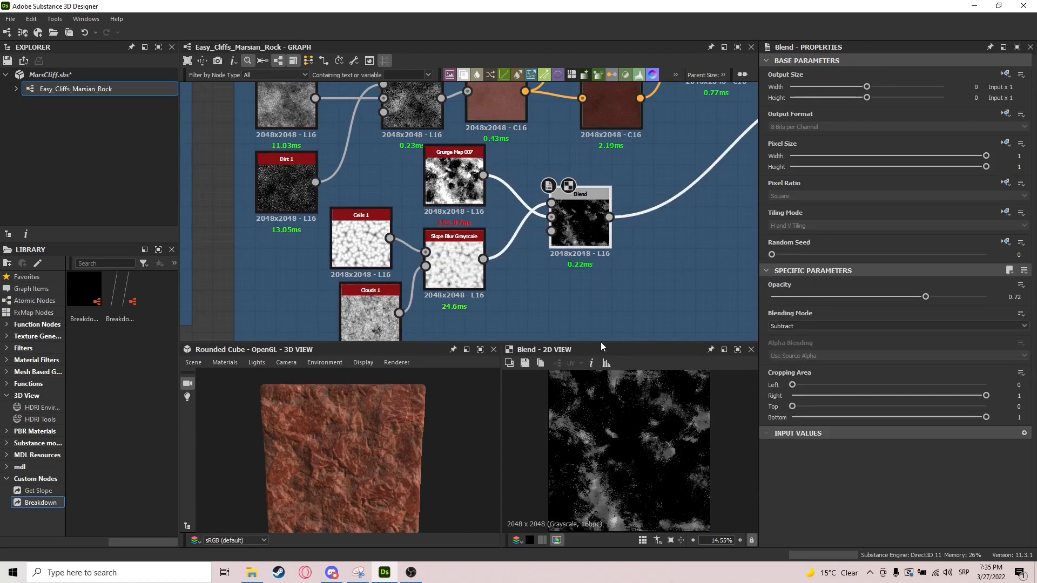
Compare the creamish frame's final Blend with the Add (Linear Dodge) Blend that ends the Dirt frame
middle_click_drag(654, 167, 480, 302)
double_click(706, 200)
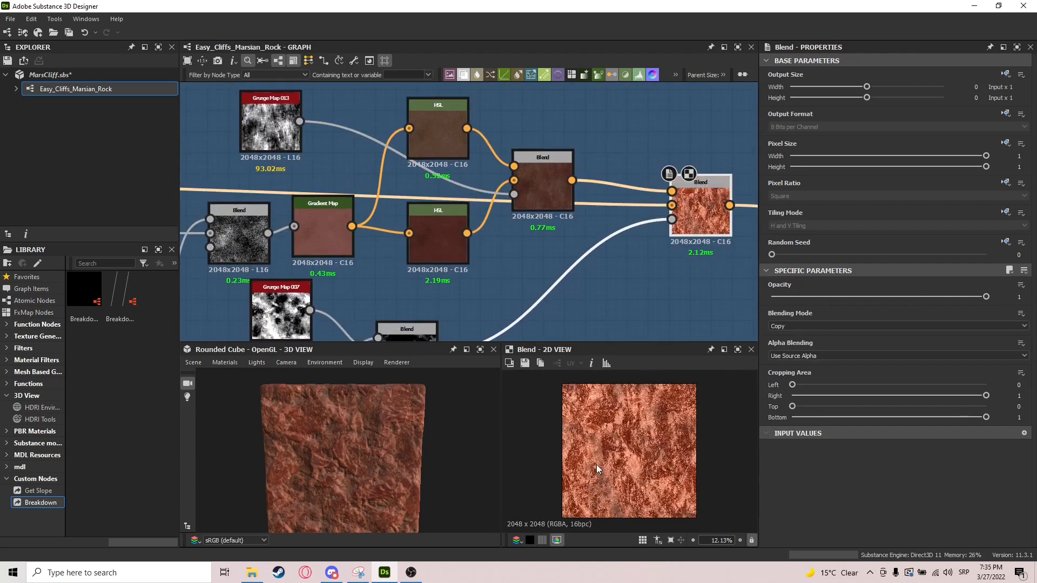
middle_click_drag(349, 233, 504, 255)
middle_click_drag(243, 238, 454, 238)
scroll(455, 237, "down", 2)
double_click(362, 227)
middle_click_drag(676, 227, 519, 220)
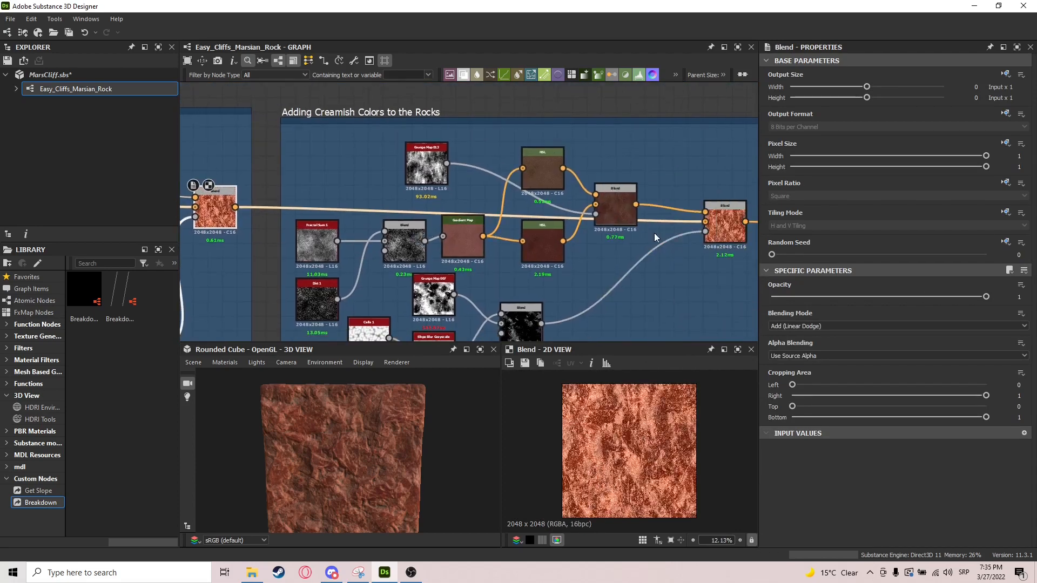
double_click(737, 216)
middle_click_drag(728, 225, 591, 215)
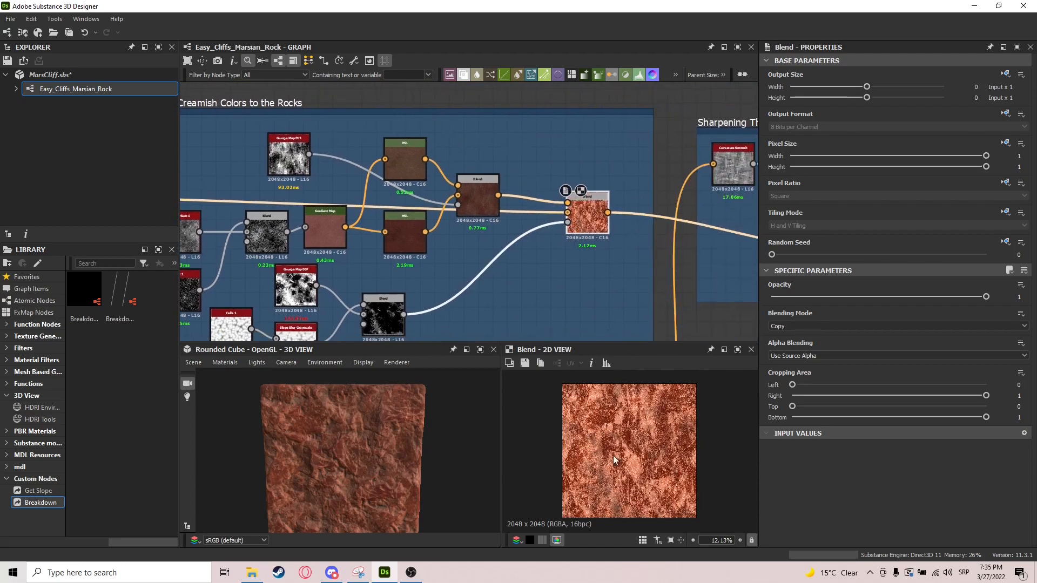
Rotate the 3D cube preview to show a second face and inspect the blended colours in the 2D view
left_click_drag(420, 425, 401, 440)
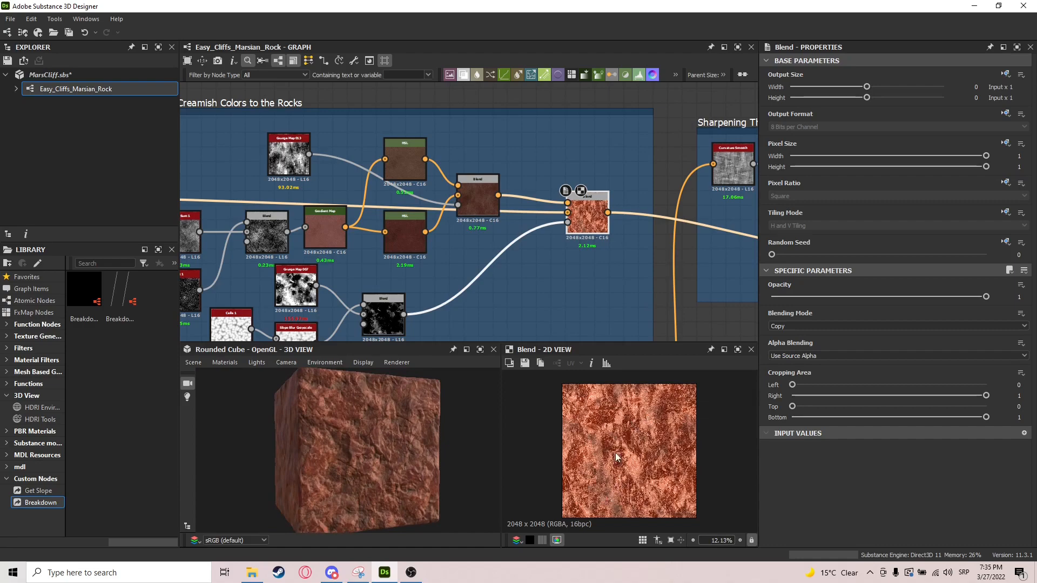
scroll(616, 459, "up", 3)
scroll(567, 464, "down", 2)
Go to the Sharpening The Looks frame and preview its first Blend
middle_click_drag(681, 241, 575, 245)
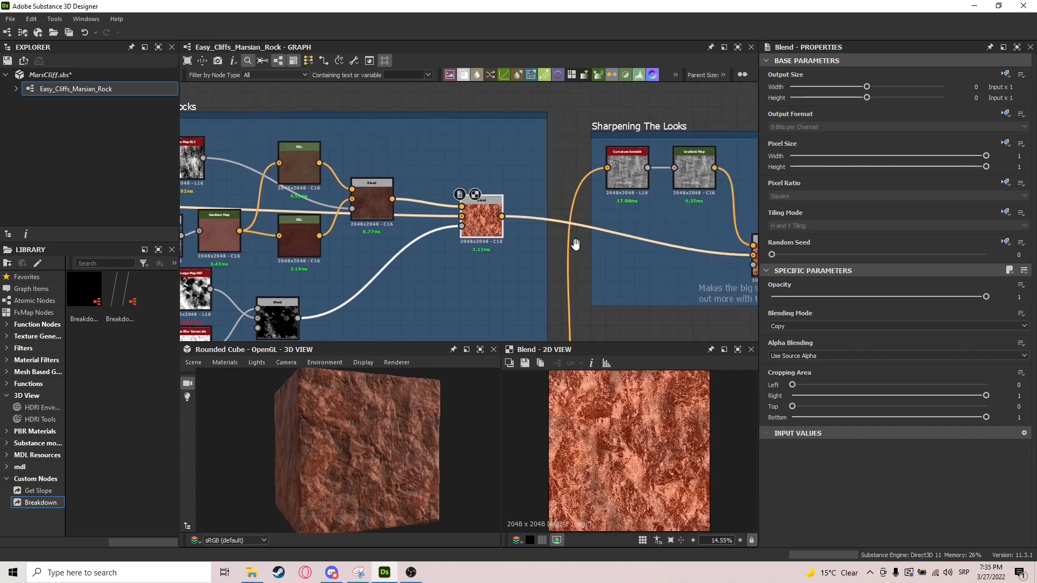
scroll(562, 243, "down", 3)
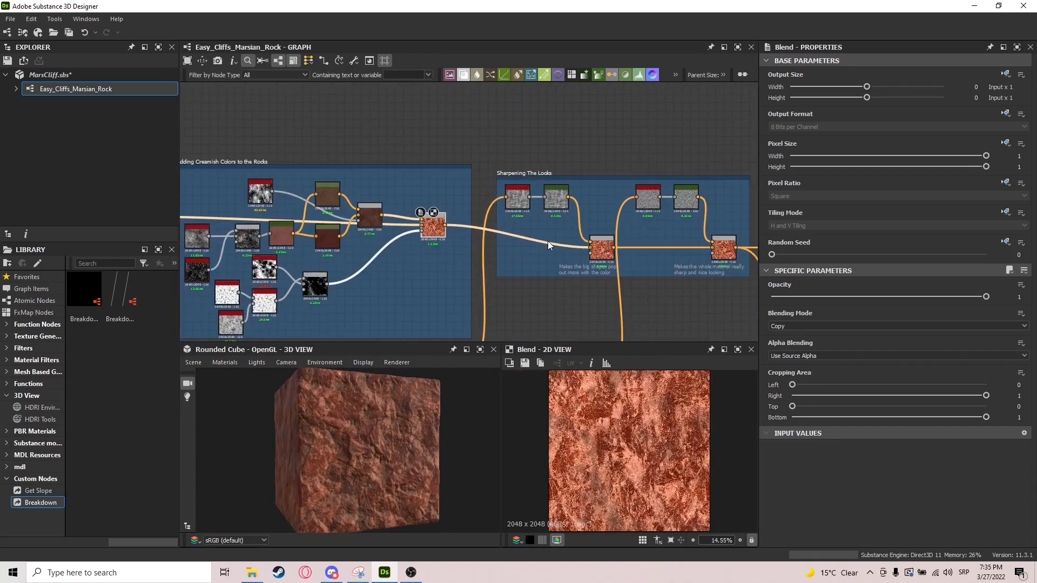
scroll(514, 199, "up", 1)
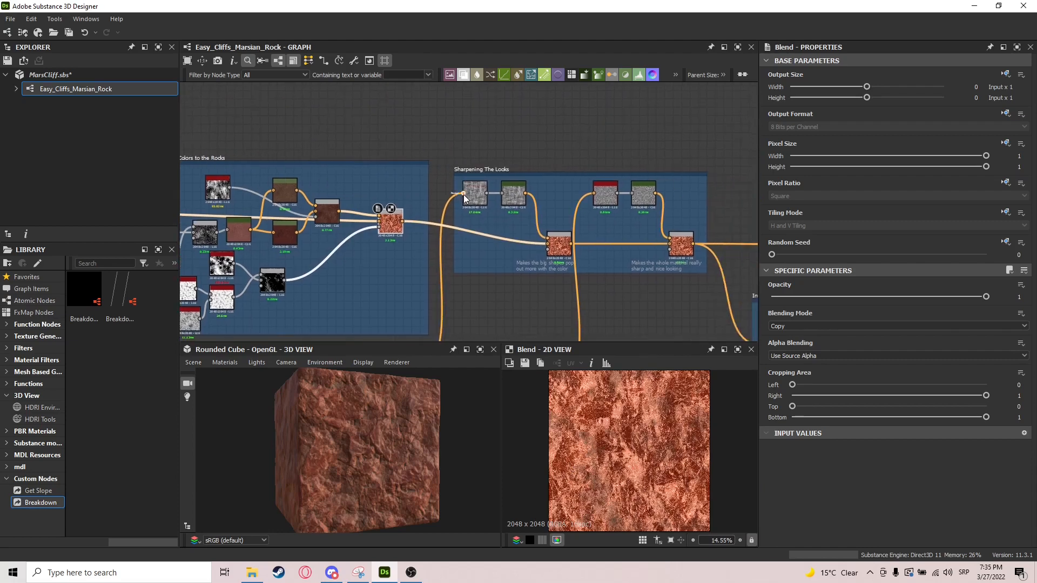
scroll(458, 199, "up", 2)
middle_click_drag(513, 215, 461, 191)
left_click(580, 257)
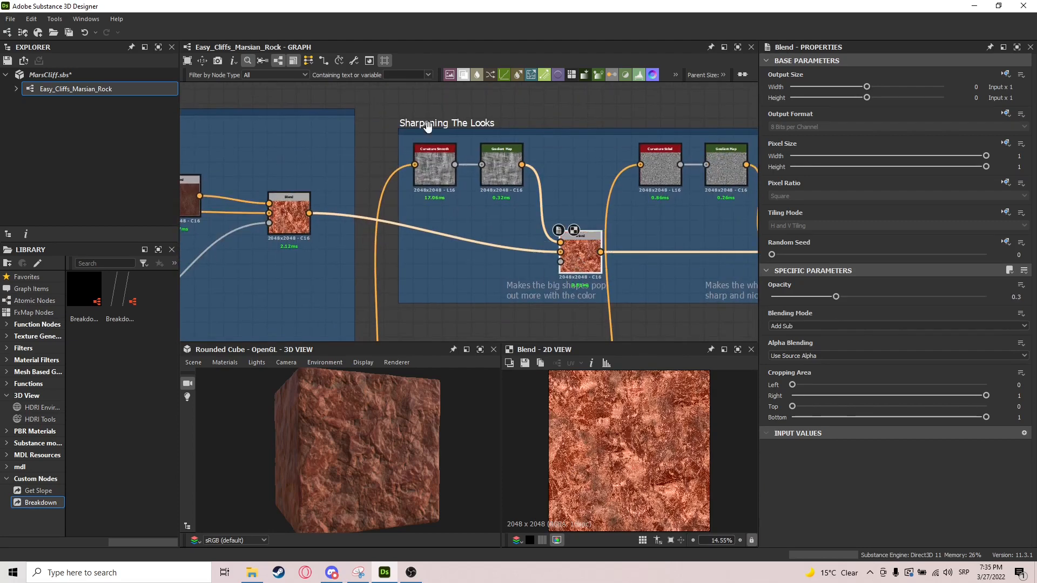
Trace the frame's curvature input back to the Normal node below the Dirt frame and preview that node
scroll(559, 170, "down", 3)
middle_click_drag(424, 205, 331, 190)
left_click(336, 216)
scroll(445, 212, "down", 2)
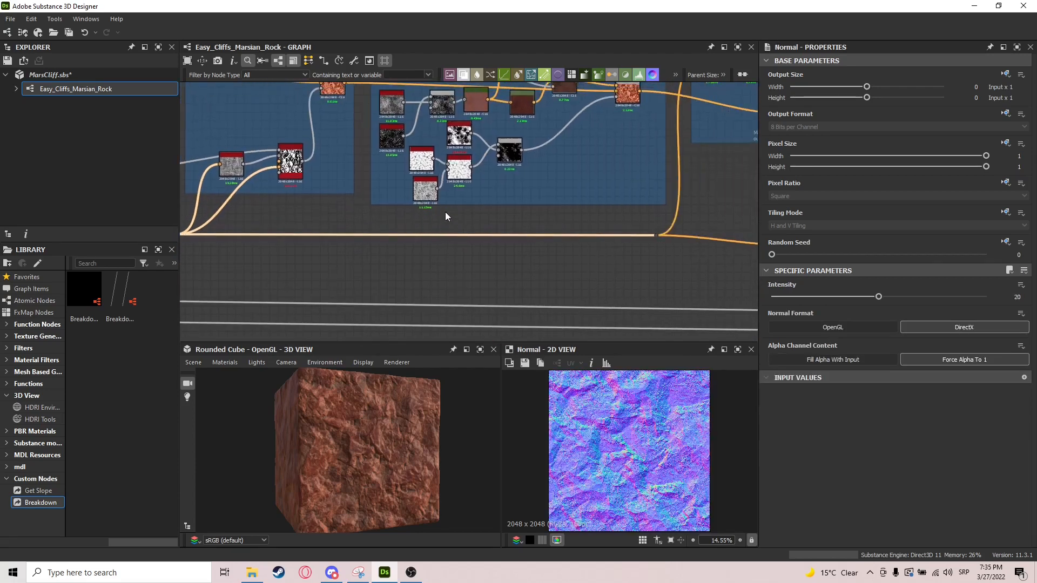
middle_click_drag(445, 212, 675, 256)
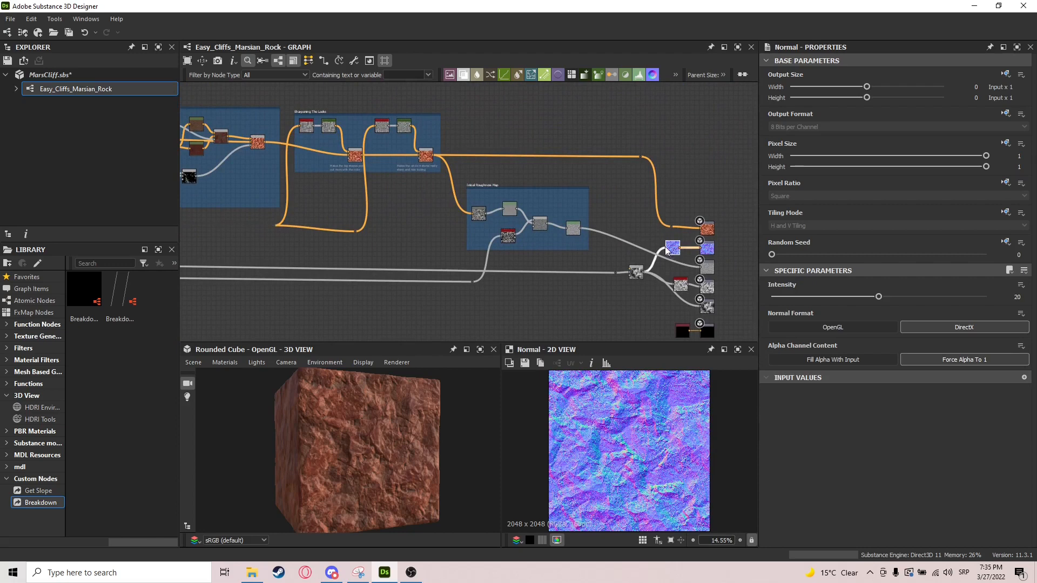
middle_click_drag(429, 196, 527, 214)
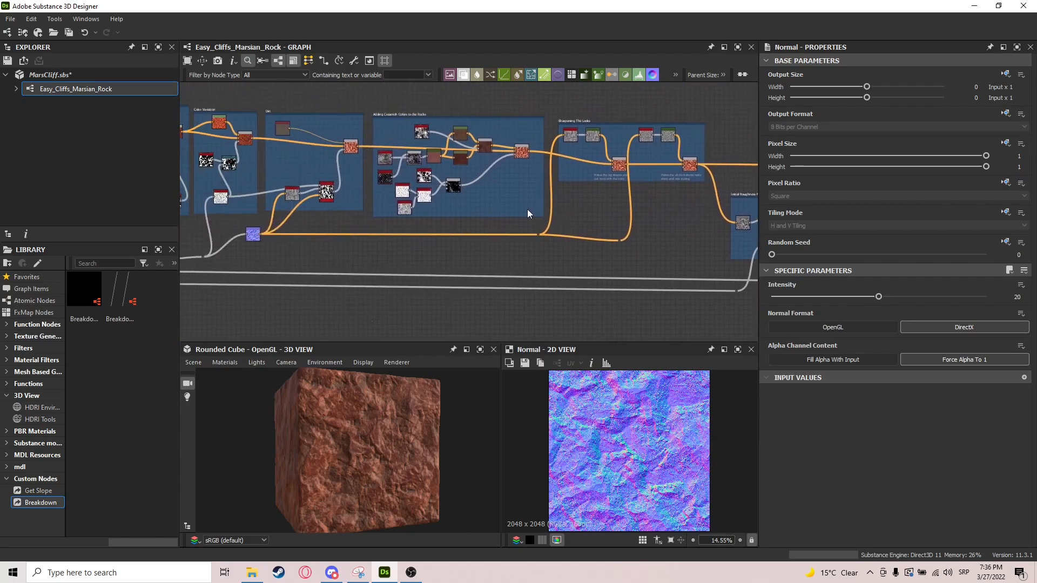
left_click(255, 233)
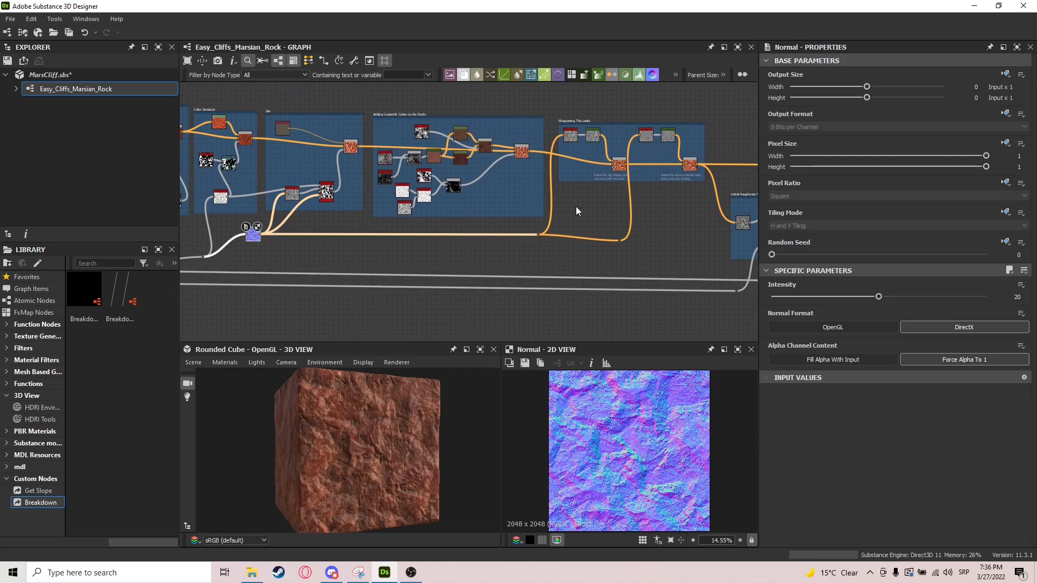
Preview the Curvature Smooth node, its Gradient Map and the Add Sub Blend that makes the big shapes pop out
scroll(618, 192, "up", 4)
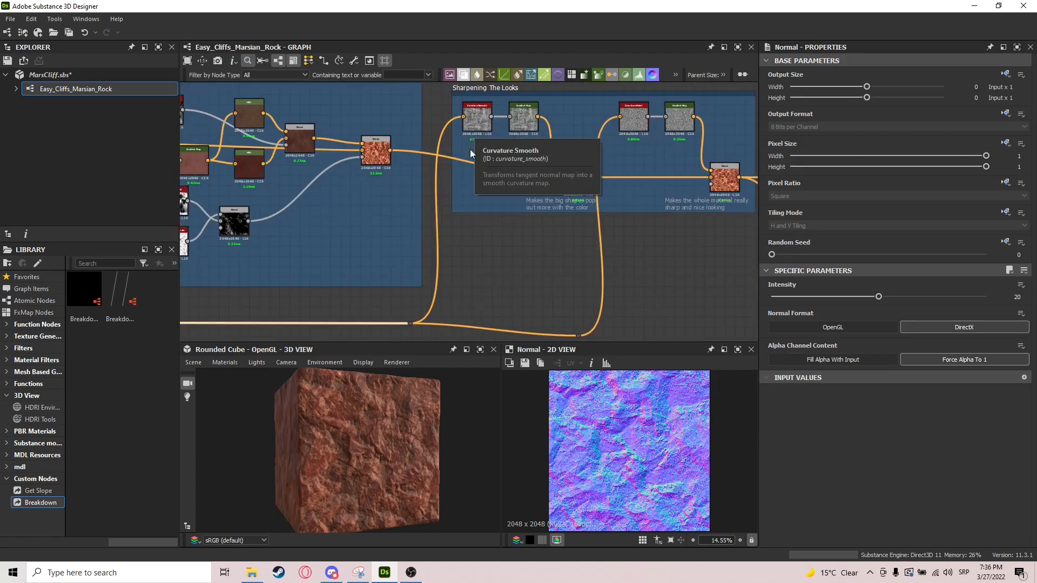
scroll(472, 124, "up", 3)
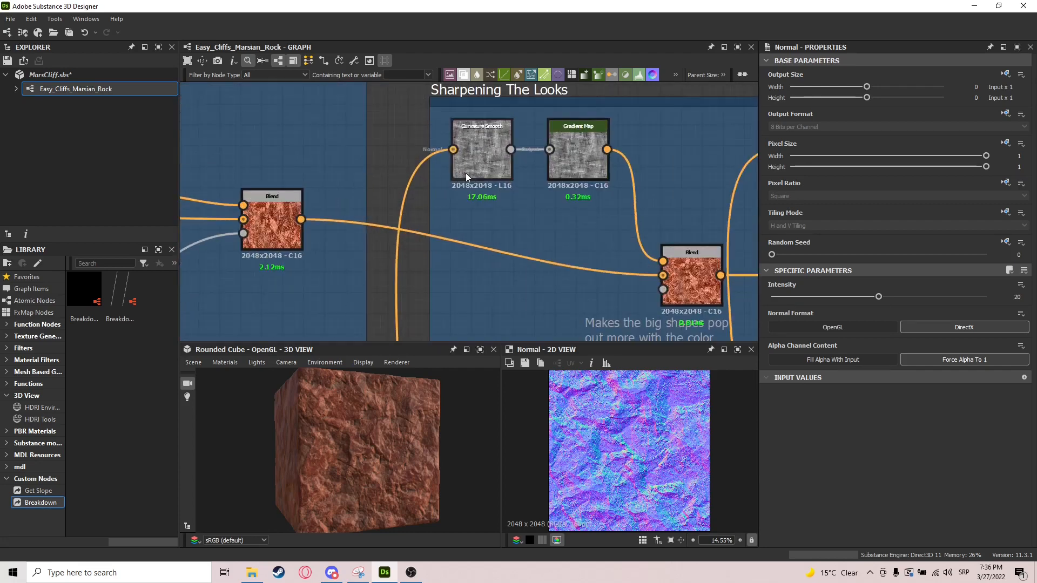
left_click(476, 157)
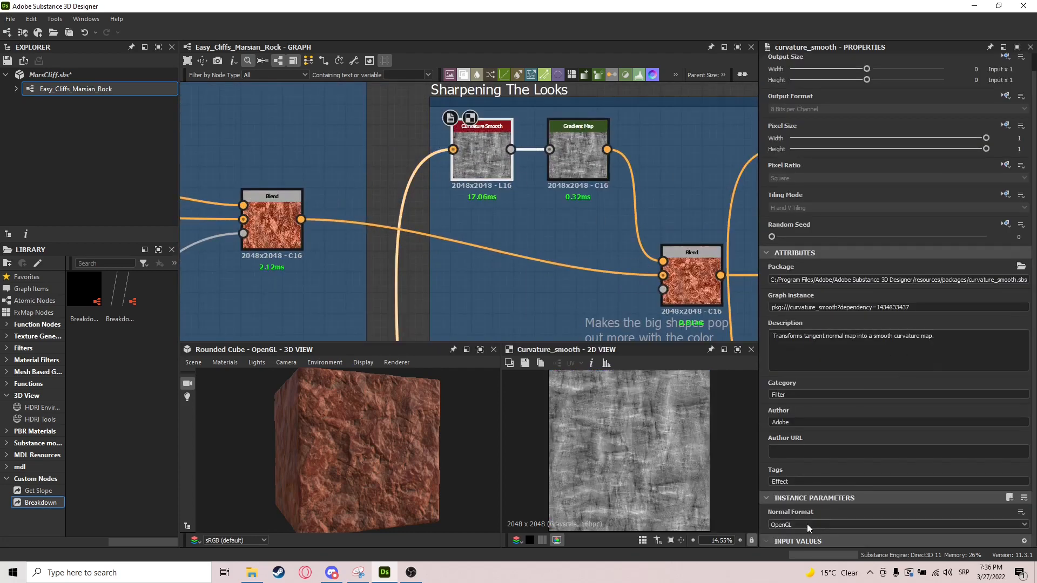
left_click(584, 165)
middle_click_drag(681, 264, 573, 231)
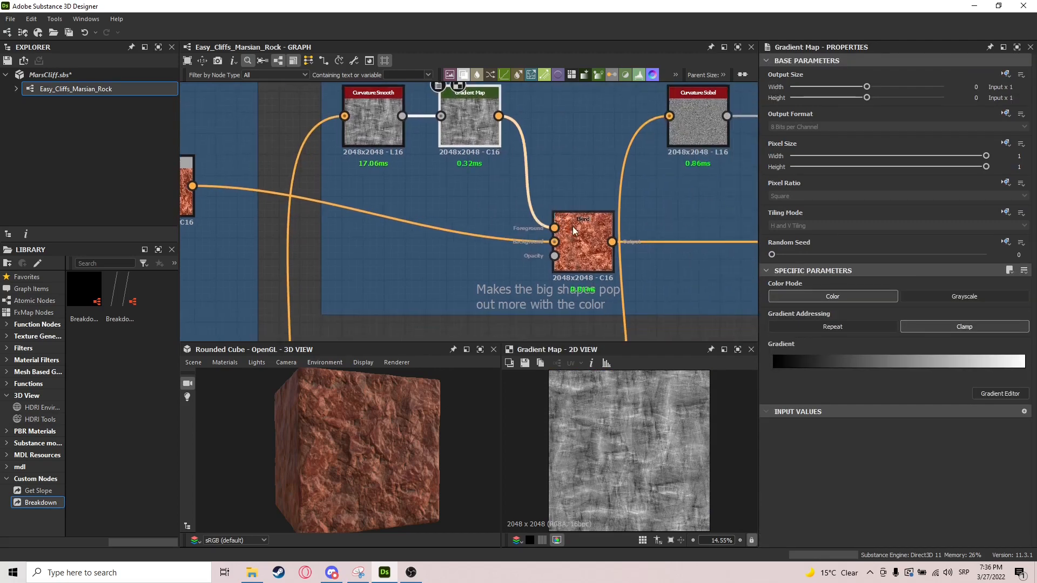
left_click(573, 231)
middle_click_drag(453, 243, 513, 233)
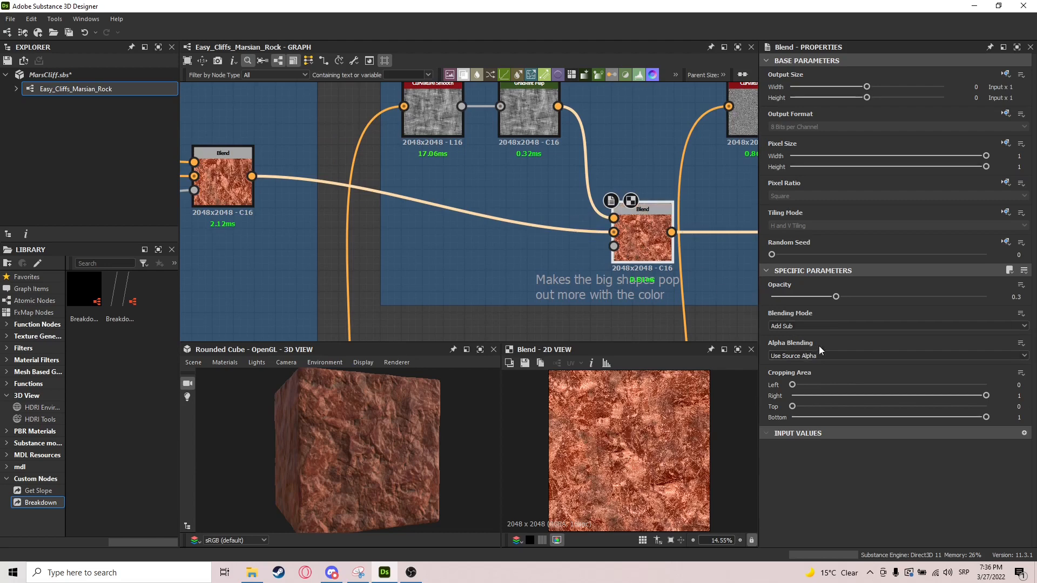
Preview the Curvature Sobel node, its Gradient Map and the second Add Sub Blend that sharpens the whole material
middle_click_drag(601, 183, 438, 180)
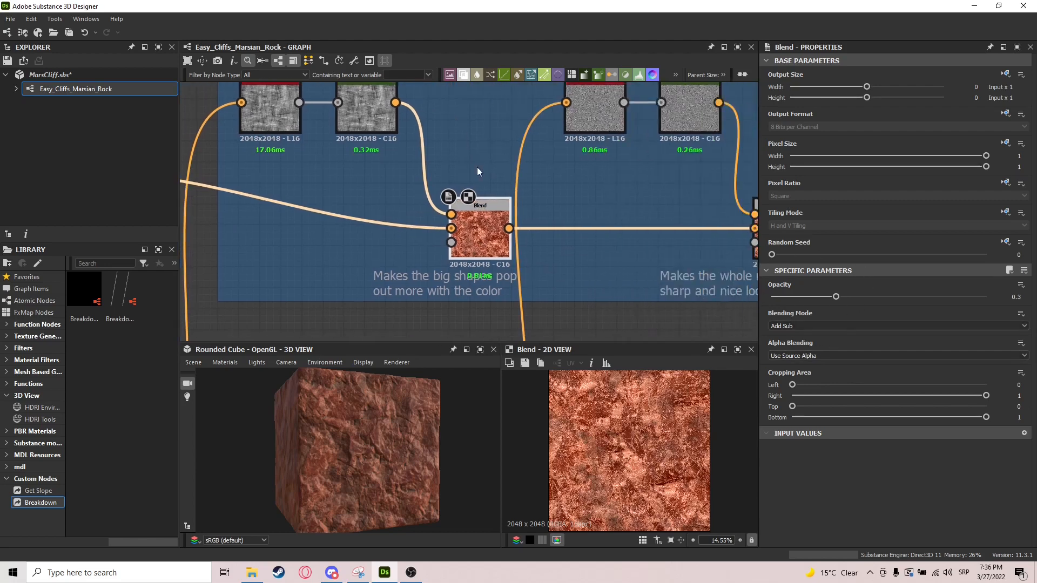
middle_click_drag(561, 148, 485, 200)
scroll(486, 199, "down", 3)
scroll(489, 196, "up", 3)
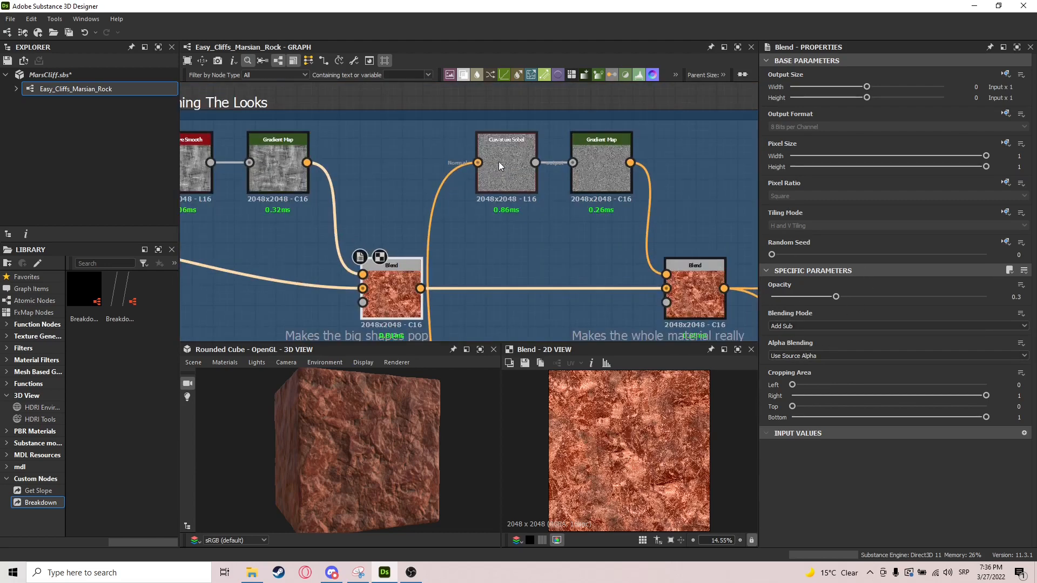
left_click(498, 161)
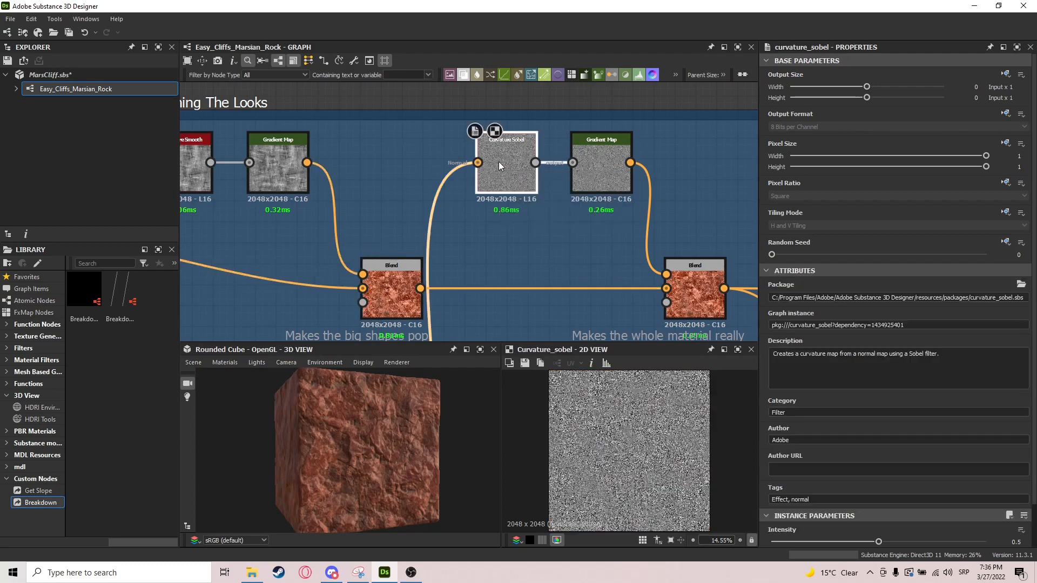
scroll(898, 442, "down", 1)
left_click(594, 169)
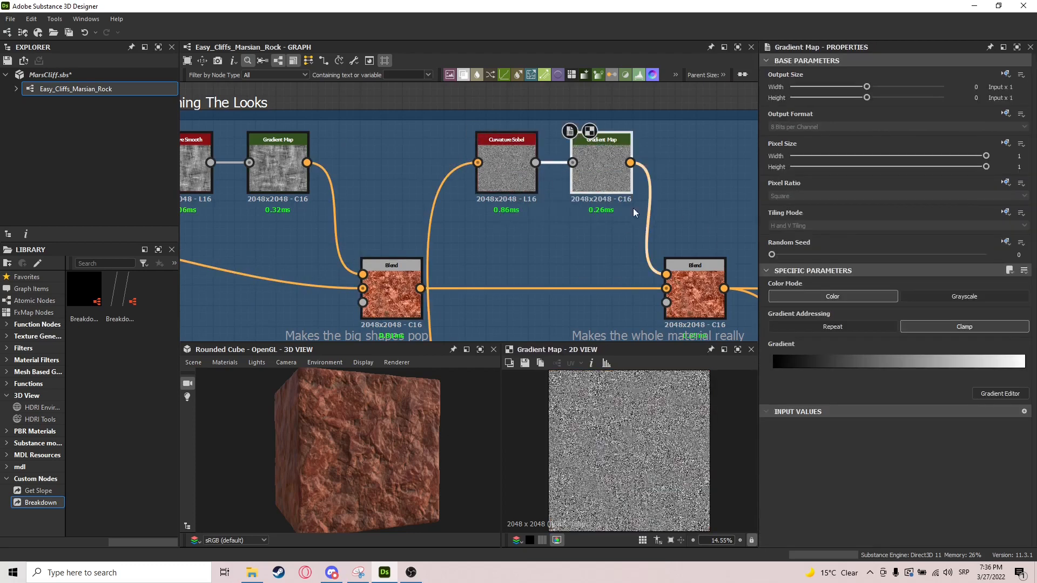
middle_click_drag(668, 279, 614, 235)
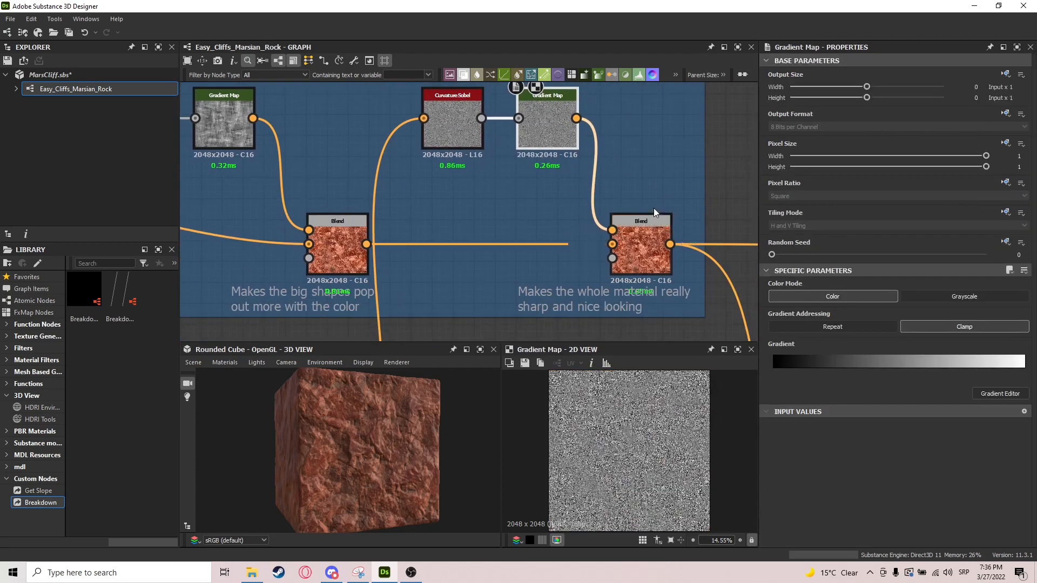
left_click(628, 238)
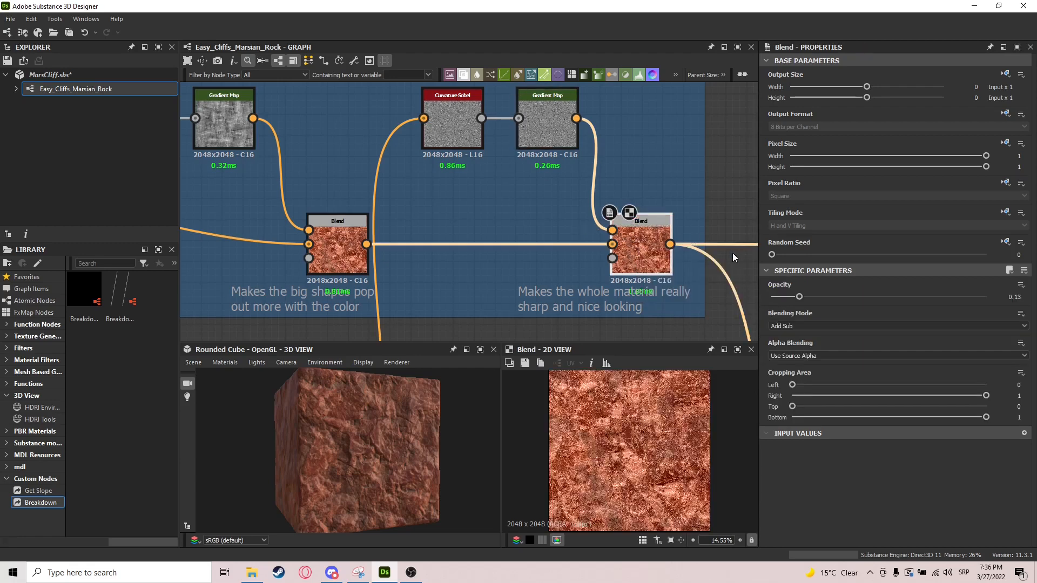
Compare the creamish frame's final Blend with the last sharpening Blend, enlarging the result in the 2D view
middle_click_drag(374, 229, 563, 216)
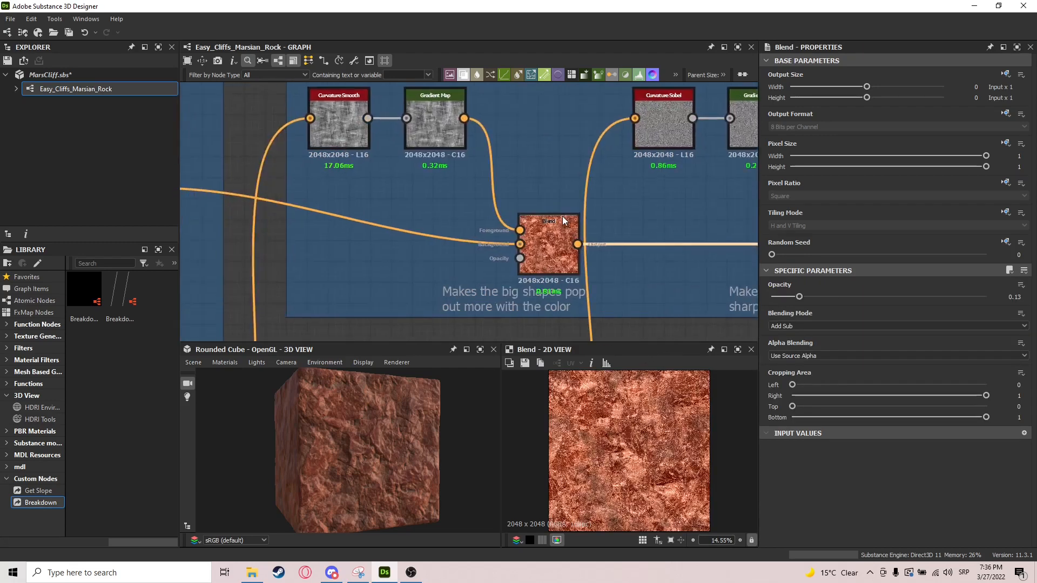
scroll(562, 216, "down", 3)
left_click(261, 200)
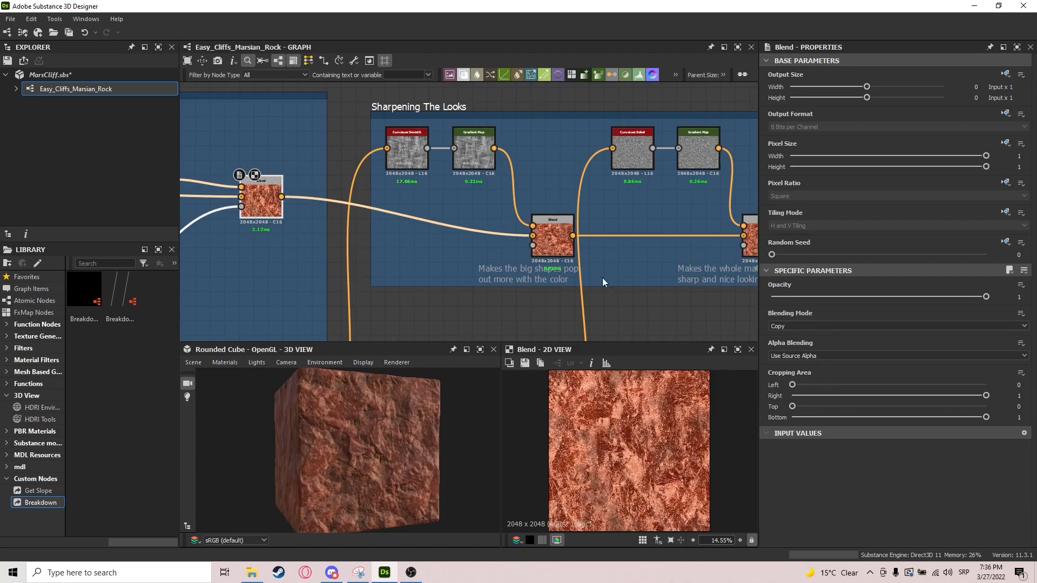
middle_click_drag(604, 282, 545, 276)
left_click(714, 226)
scroll(565, 420, "up", 3)
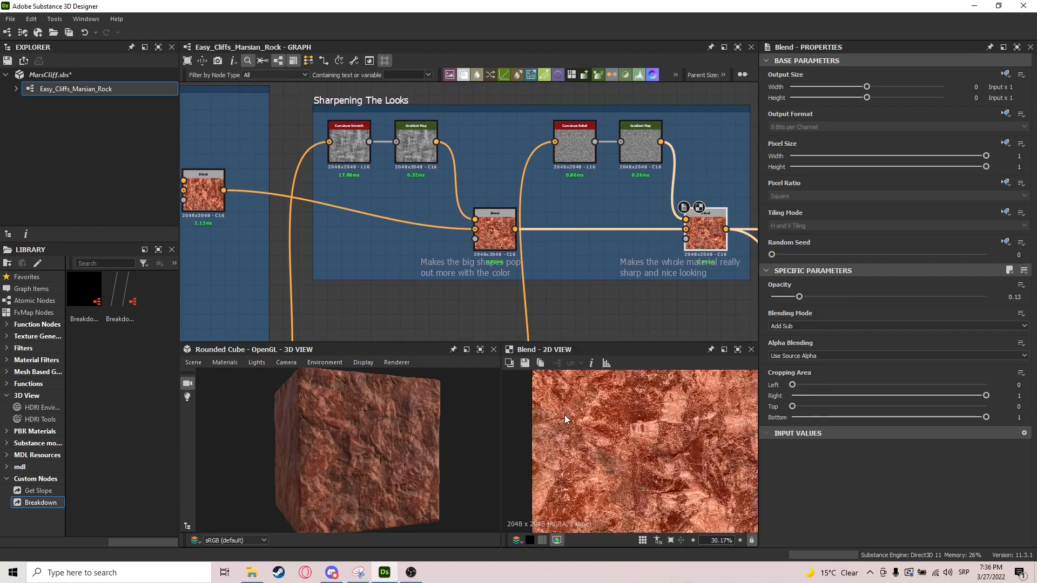
Preview the creamish frame's final Blend, and return to the last sharpening Blend to compare the two colour results
scroll(581, 413, "up", 4)
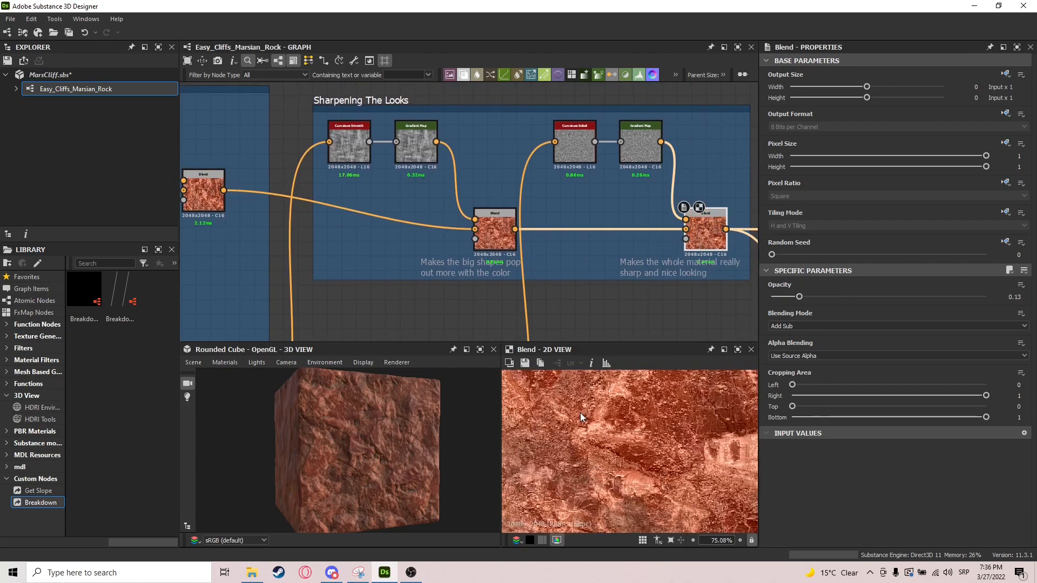
left_click(203, 200)
scroll(612, 440, "down", 3)
middle_click_drag(693, 338, 503, 300)
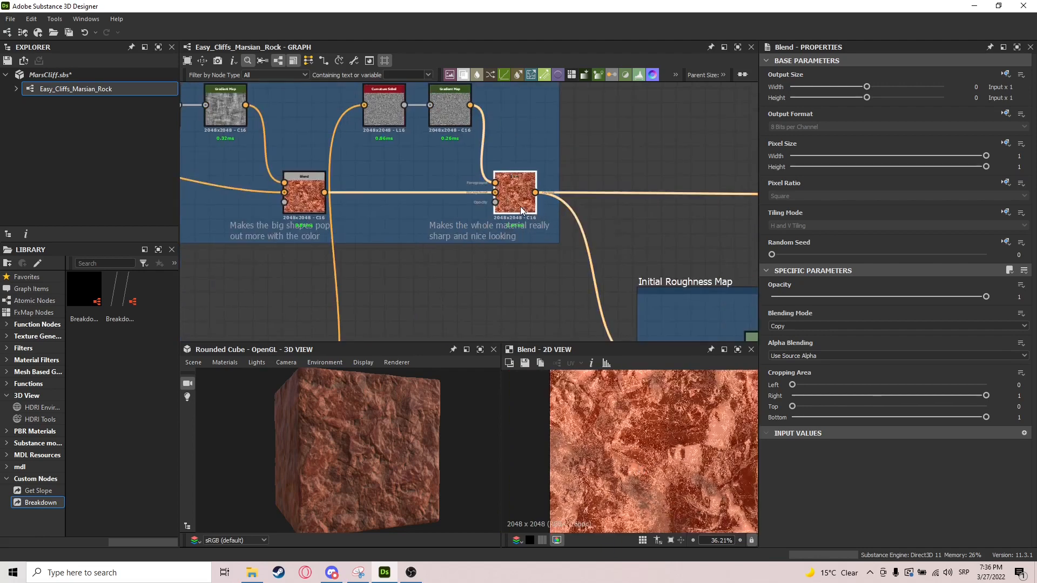
double_click(520, 207)
Preview the Grayscale Conversion node that starts the Initial Roughness Map frame, including its channel weights
middle_click_drag(432, 272, 560, 278)
scroll(559, 277, "down", 2)
middle_click_drag(632, 281, 484, 249)
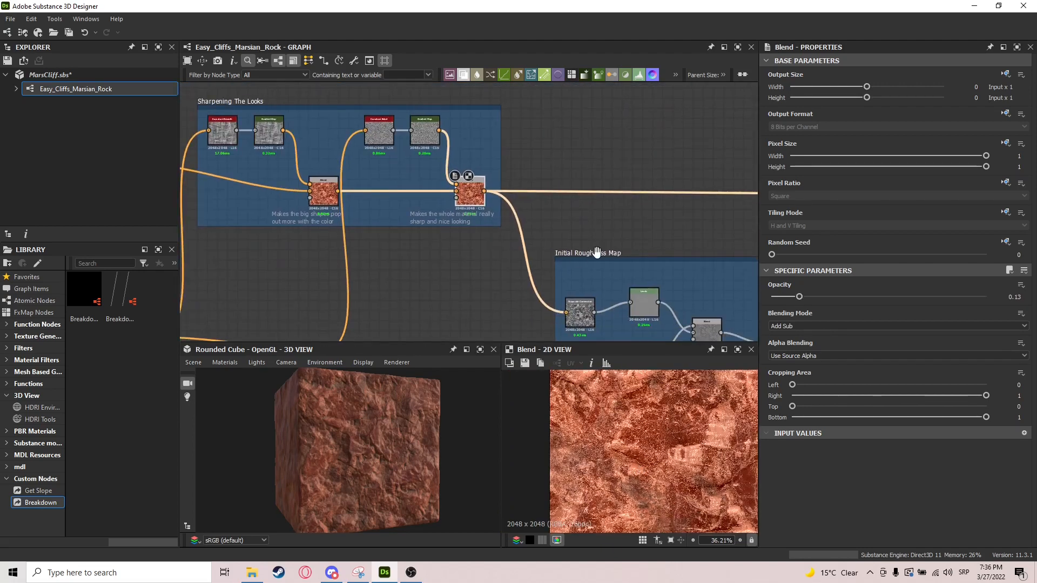
middle_click_drag(597, 253, 392, 211)
scroll(392, 211, "down", 4)
scroll(330, 183, "up", 5)
middle_click_drag(498, 247, 457, 178)
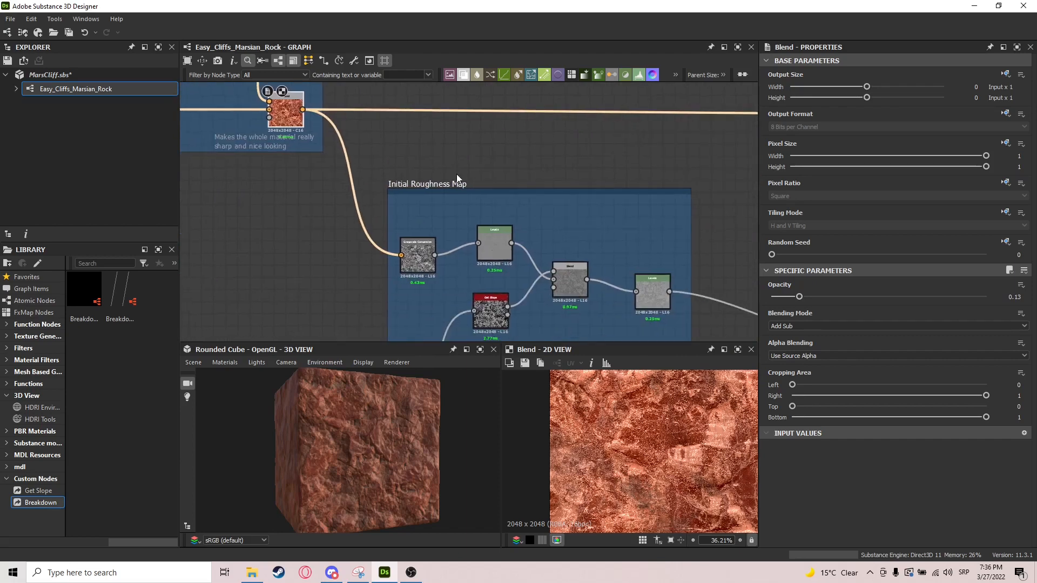
scroll(457, 179, "down", 3)
scroll(465, 197, "up", 3)
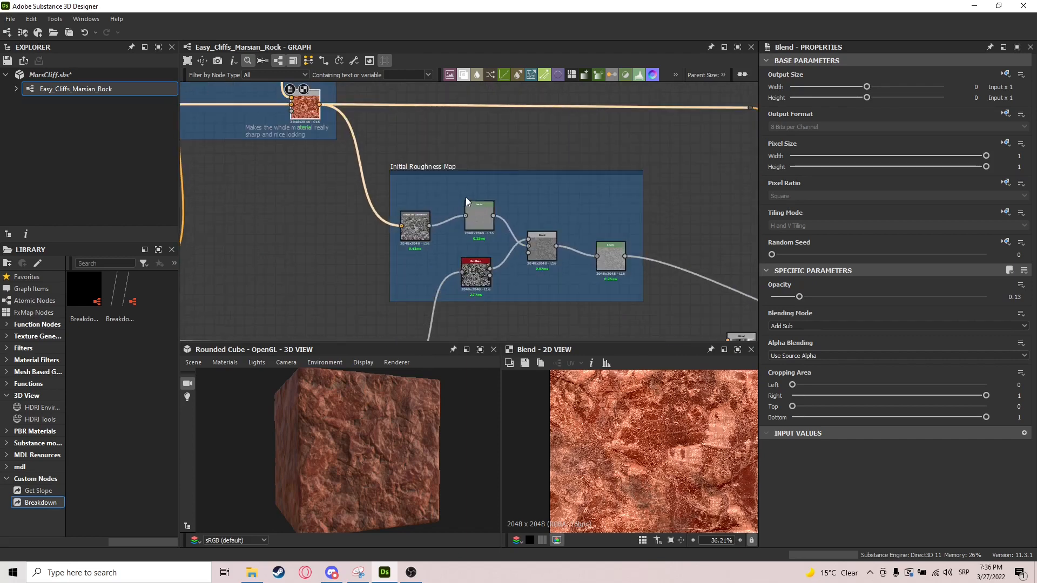
middle_click_drag(592, 242, 675, 202)
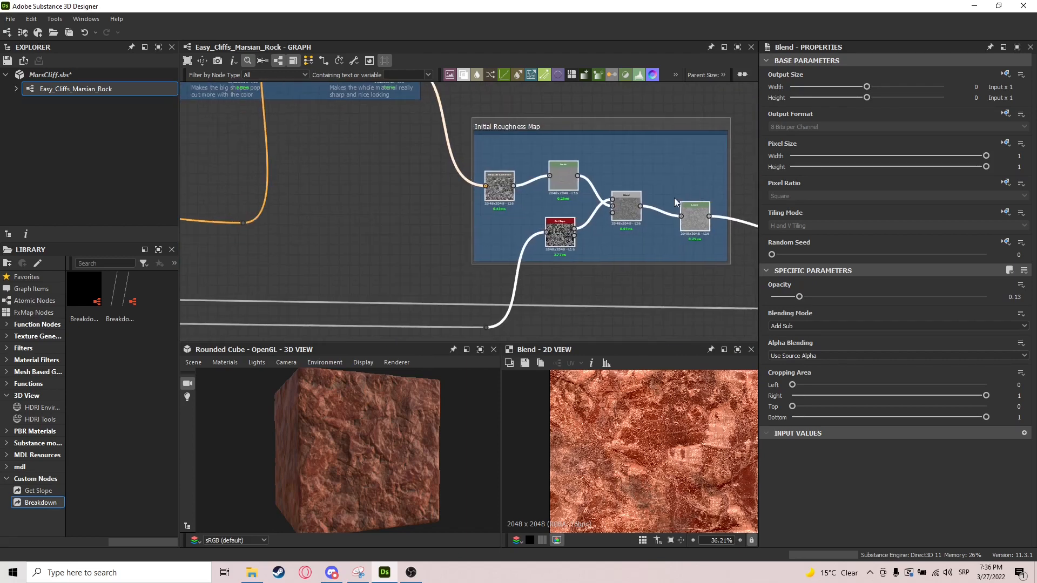
scroll(515, 176, "up", 2)
left_click(502, 179)
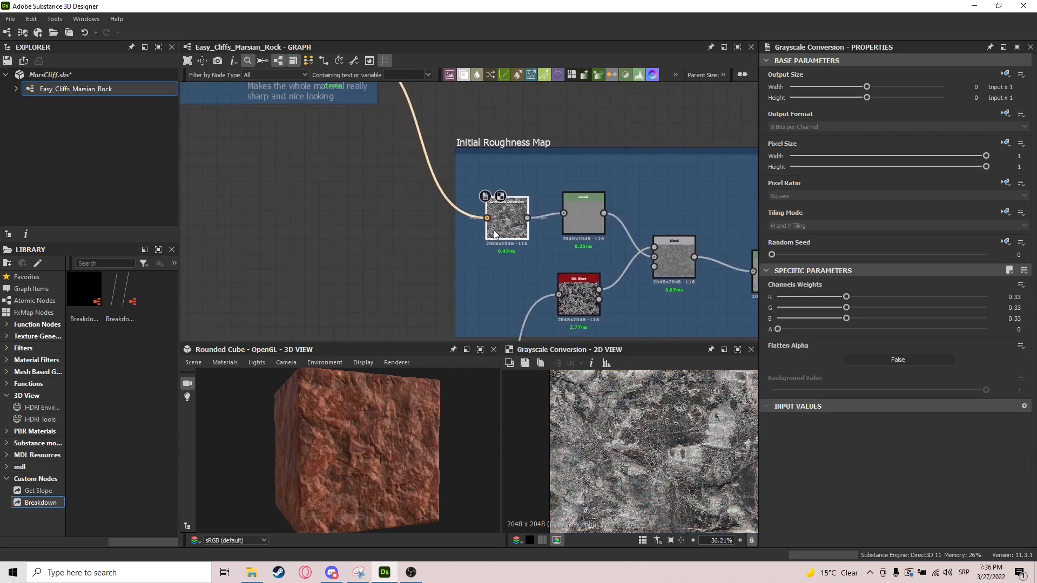
scroll(494, 230, "up", 3)
scroll(571, 235, "down", 3)
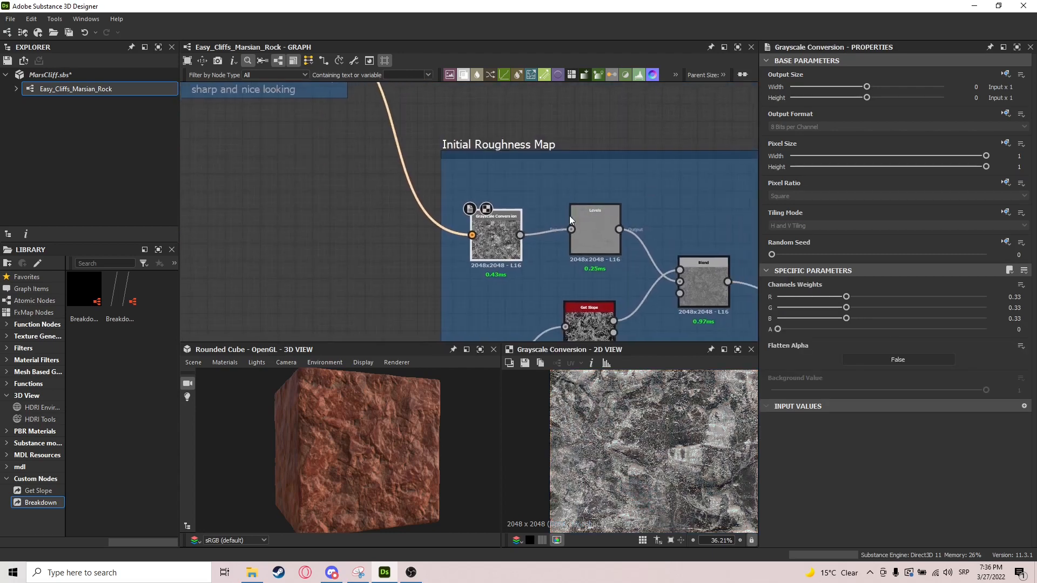
Adjust the frame's first Levels node, moving the midtone near the histogram's centre and raising the black output level, and check the 3D result
left_click(597, 222)
scroll(653, 275, "up", 1)
middle_click_drag(654, 275, 598, 247)
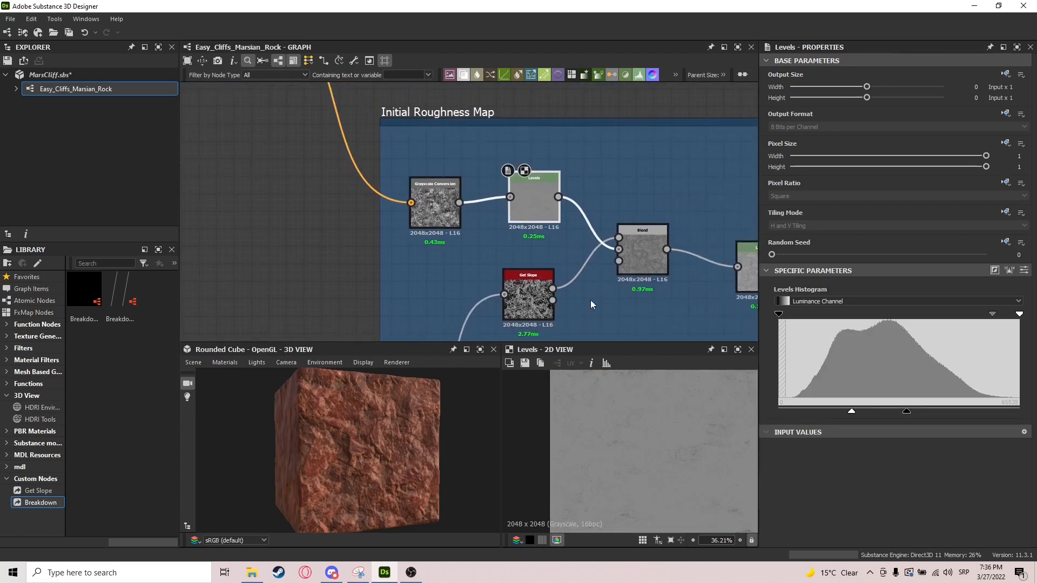
scroll(660, 442, "down", 2)
left_click_drag(993, 315, 885, 323)
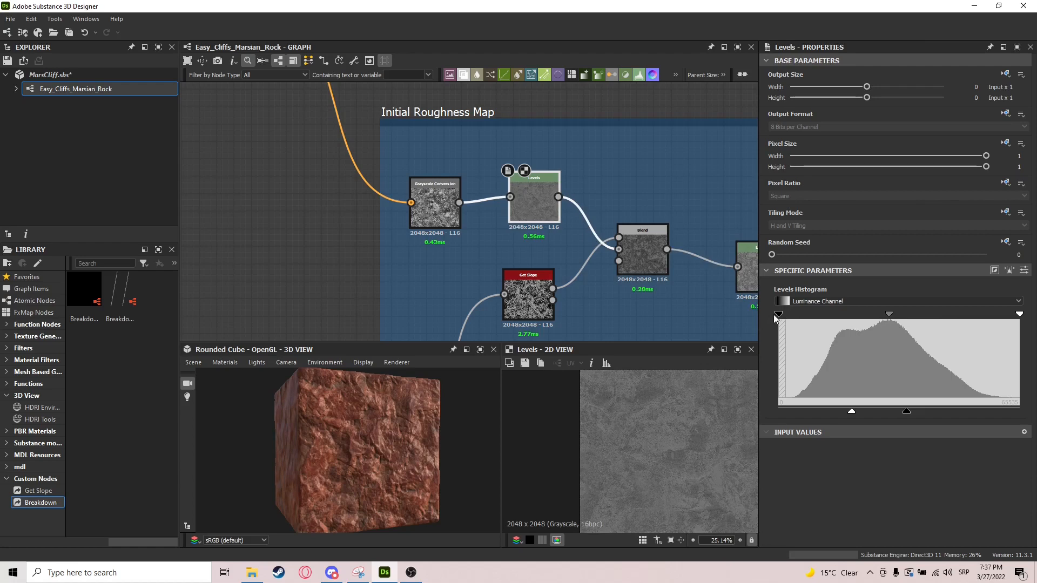
left_click_drag(907, 412, 965, 413)
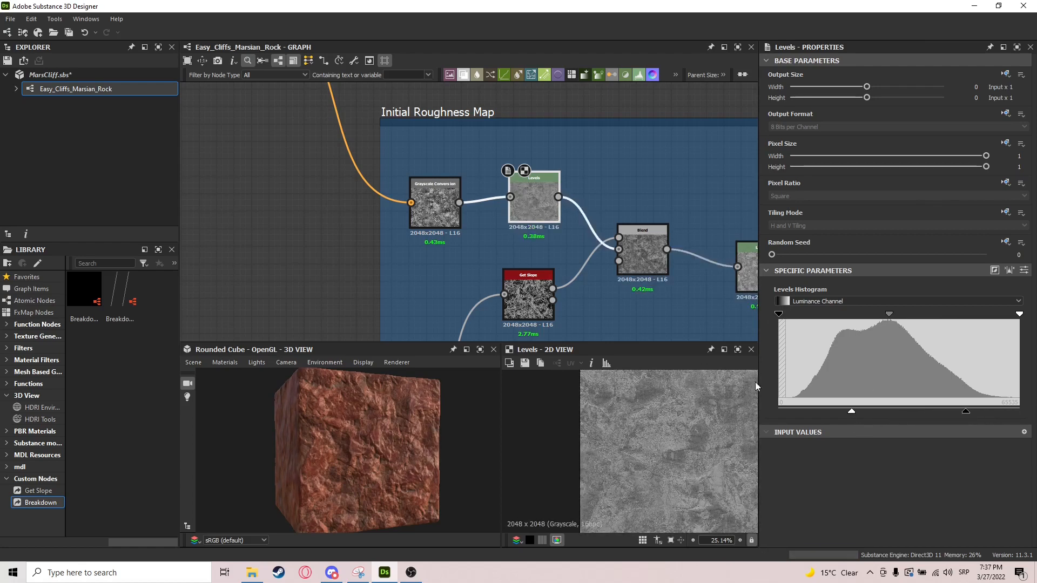
middle_click_drag(619, 242, 566, 214)
left_click_drag(433, 522, 371, 437)
scroll(382, 492, "down", 2)
scroll(355, 462, "up", 2)
scroll(348, 433, "up", 2)
scroll(386, 437, "down", 2)
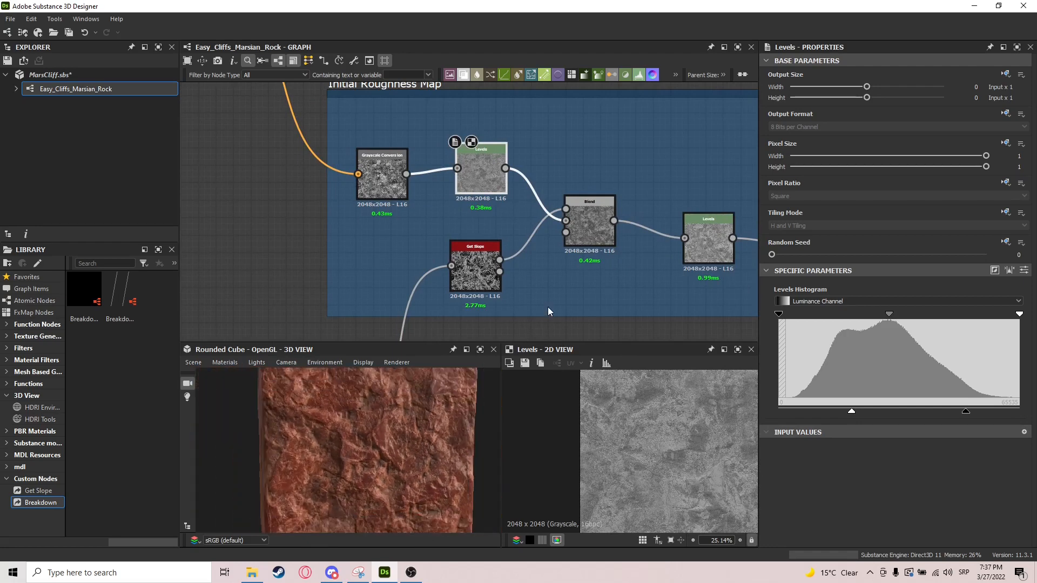
Preview the roughness frame's Subtract Blend and Get Slope node, tracing the slope input back to the Spots frame's Blend
double_click(590, 222)
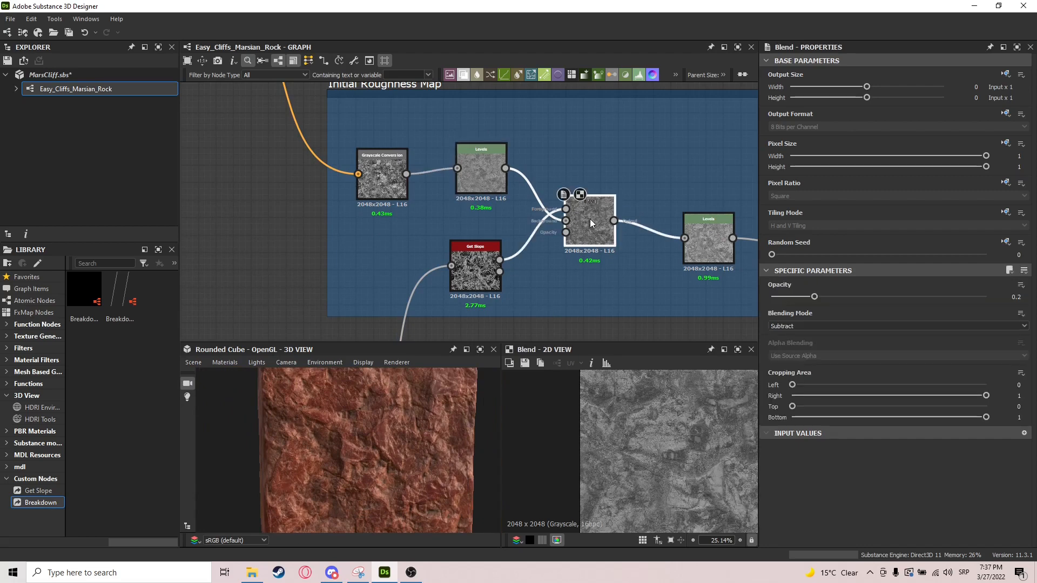
double_click(464, 279)
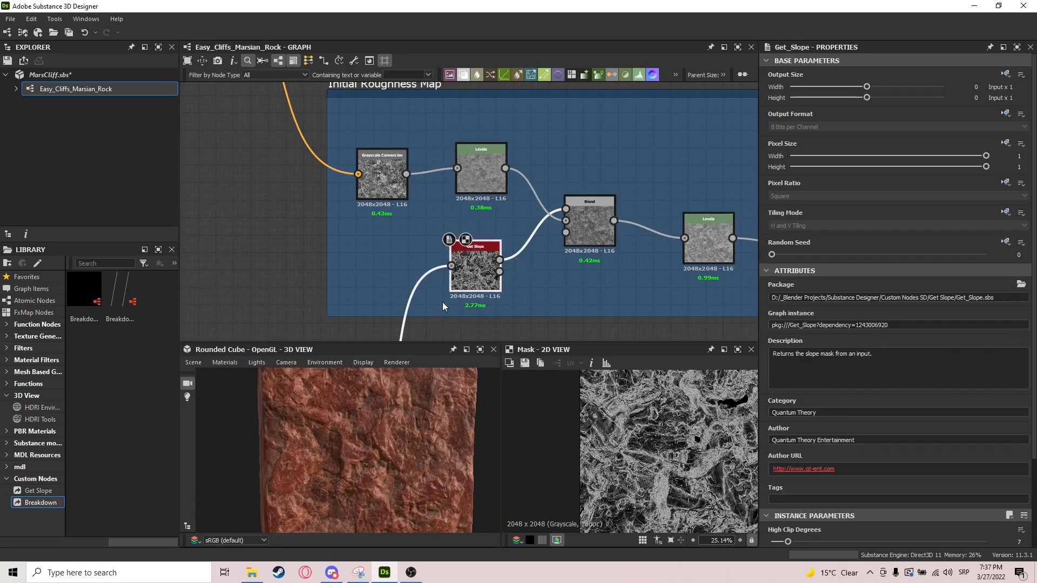
scroll(475, 297, "down", 5)
scroll(504, 294, "down", 4)
middle_click_drag(504, 294, 615, 273)
middle_click_drag(417, 268, 594, 265)
middle_click_drag(379, 265, 493, 261)
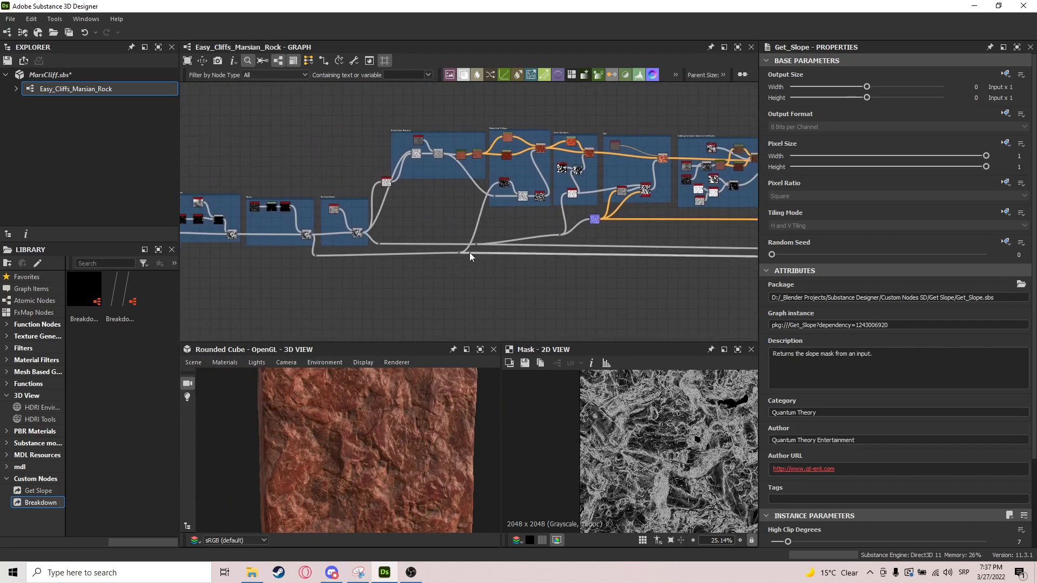
scroll(319, 244, "up", 4)
double_click(294, 220)
scroll(218, 221, "down", 4)
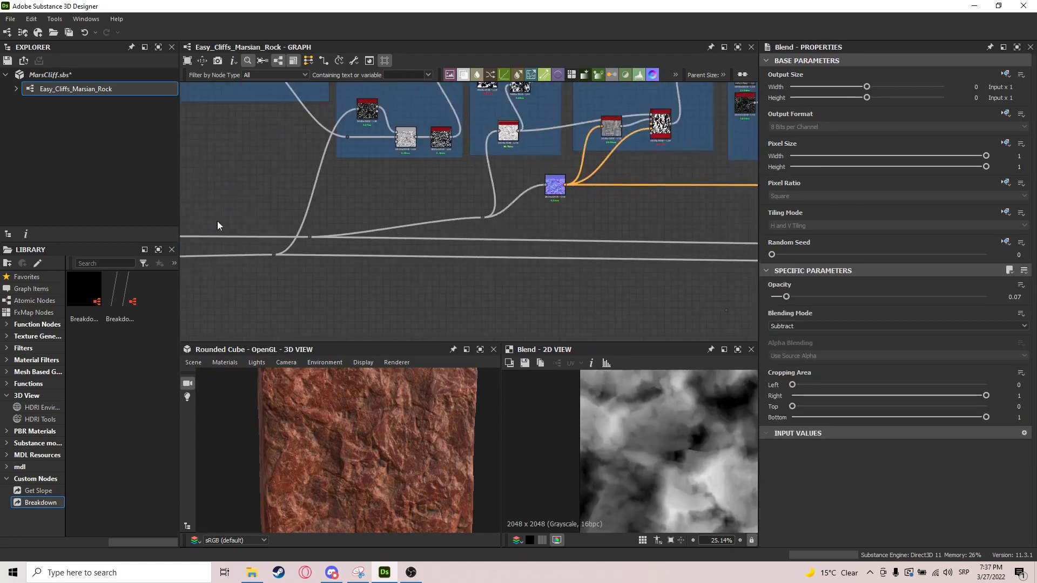
Return to the Get Slope node in the Initial Roughness Map frame and examine its mask enlarged in the 2D view
middle_click_drag(217, 222, 457, 255)
scroll(569, 226, "up", 5)
double_click(548, 213)
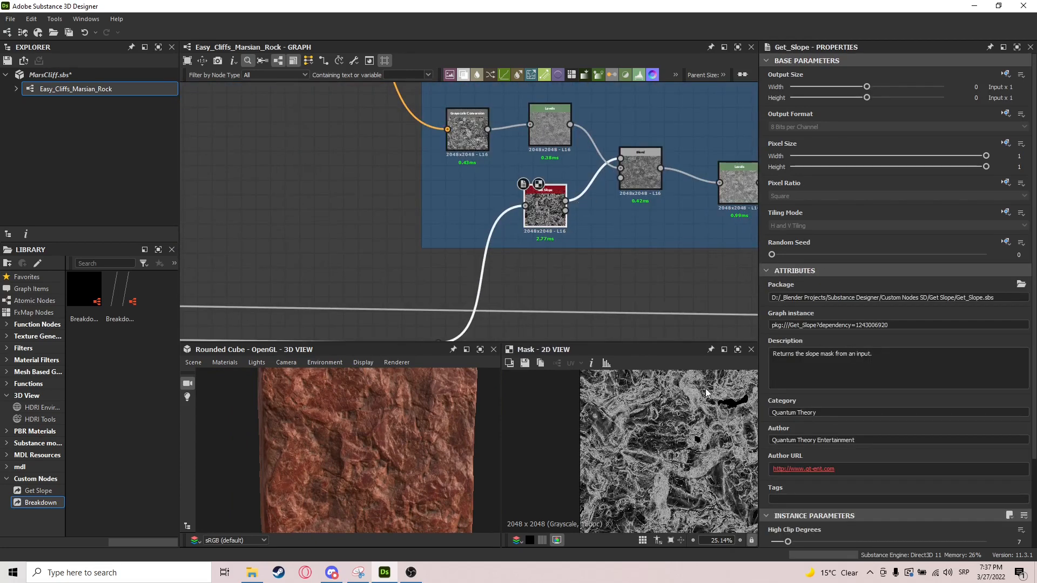
scroll(679, 485, "down", 2)
scroll(679, 485, "up", 4)
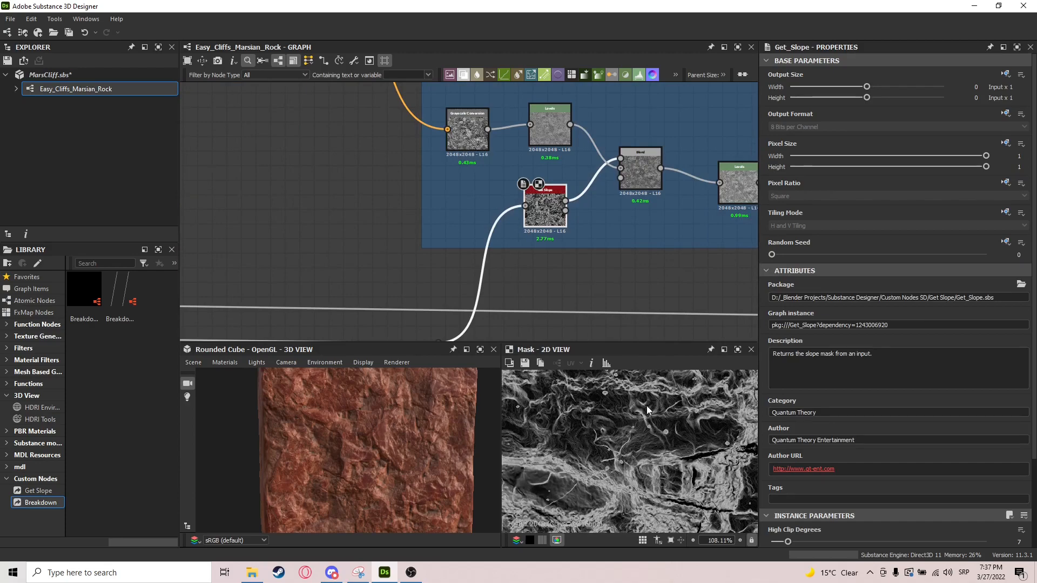
scroll(670, 438, "down", 4)
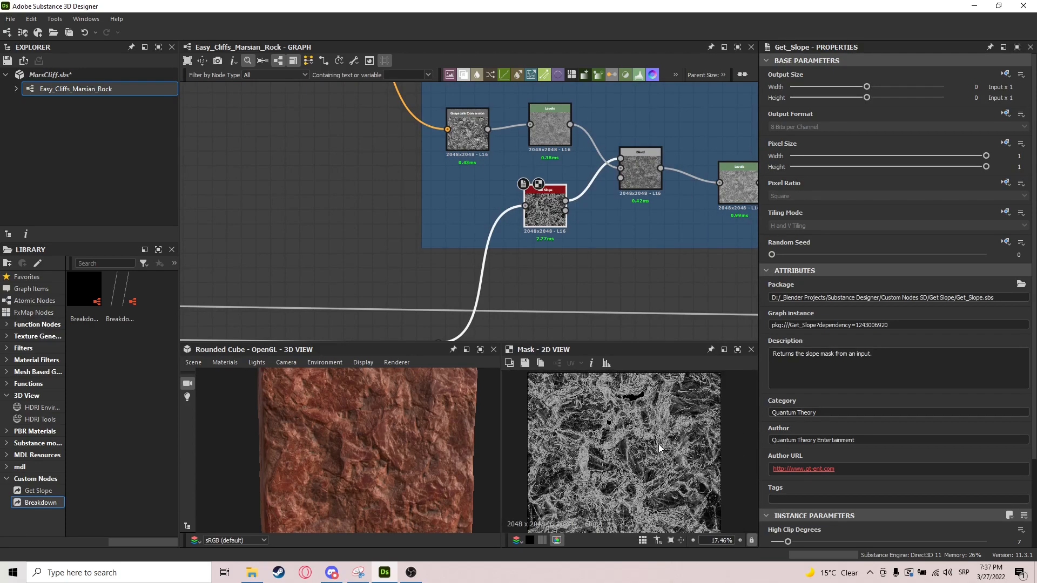
scroll(585, 218, "up", 3)
Preview the roughness frame's Subtract Blend again and open the settings of the final Levels node
double_click(589, 196)
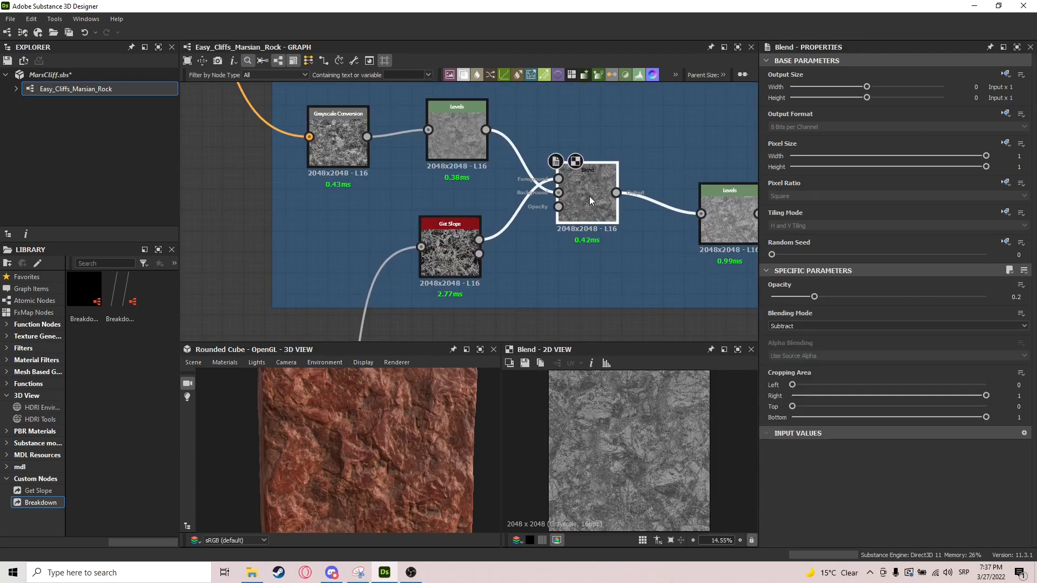
middle_click_drag(665, 234, 563, 249)
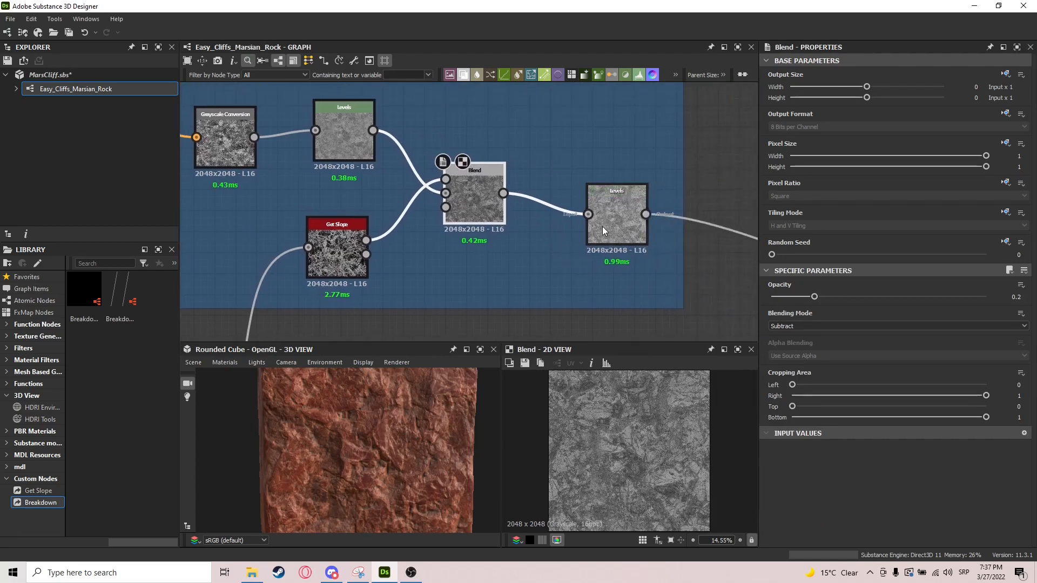
mouse_move(602, 226)
left_mouse_down()
mouse_move(609, 232)
mouse_move(596, 220)
left_mouse_up()
scroll(628, 466, "down", 1)
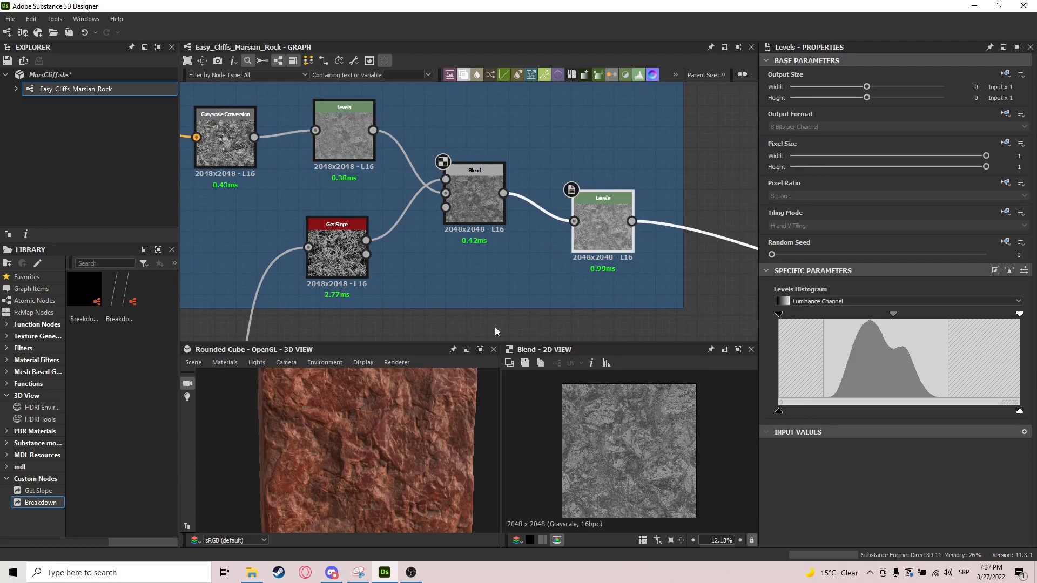
Follow the final Levels connection out of the frame and preview the Roughness output node
middle_click_drag(636, 247, 568, 212)
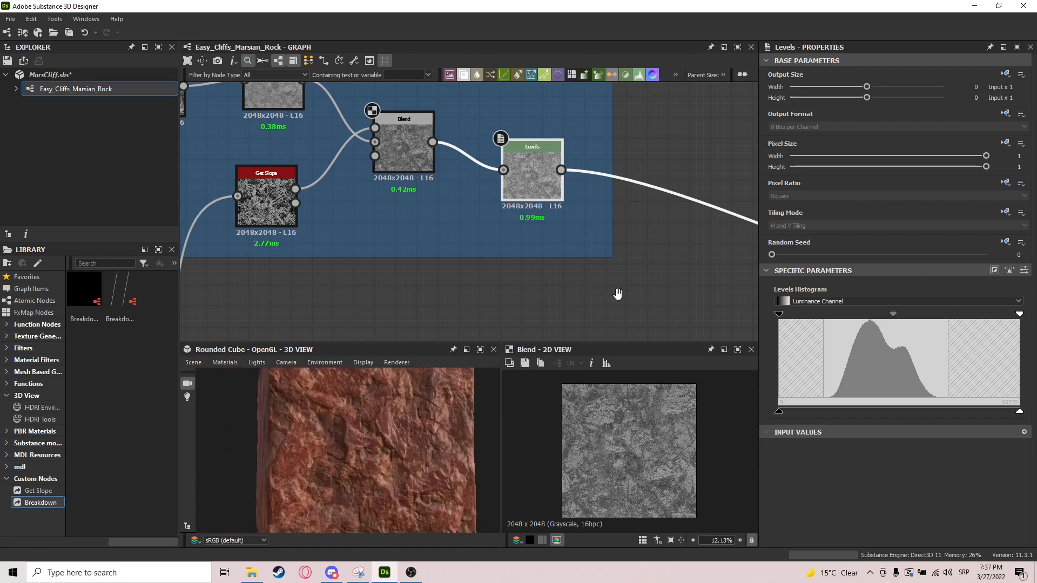
scroll(621, 294, "down", 2)
middle_click_drag(650, 296, 497, 255)
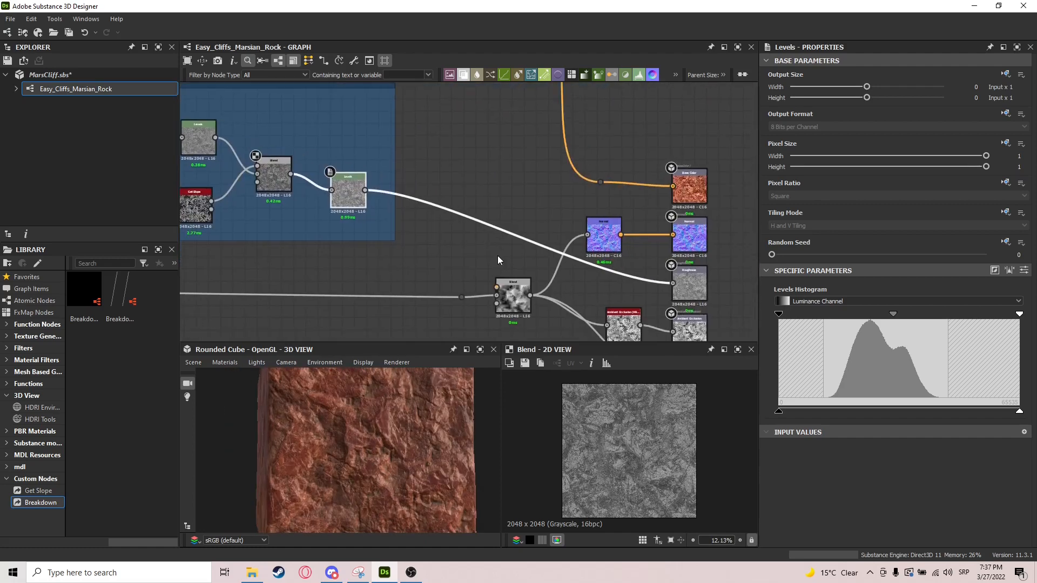
left_click(700, 287)
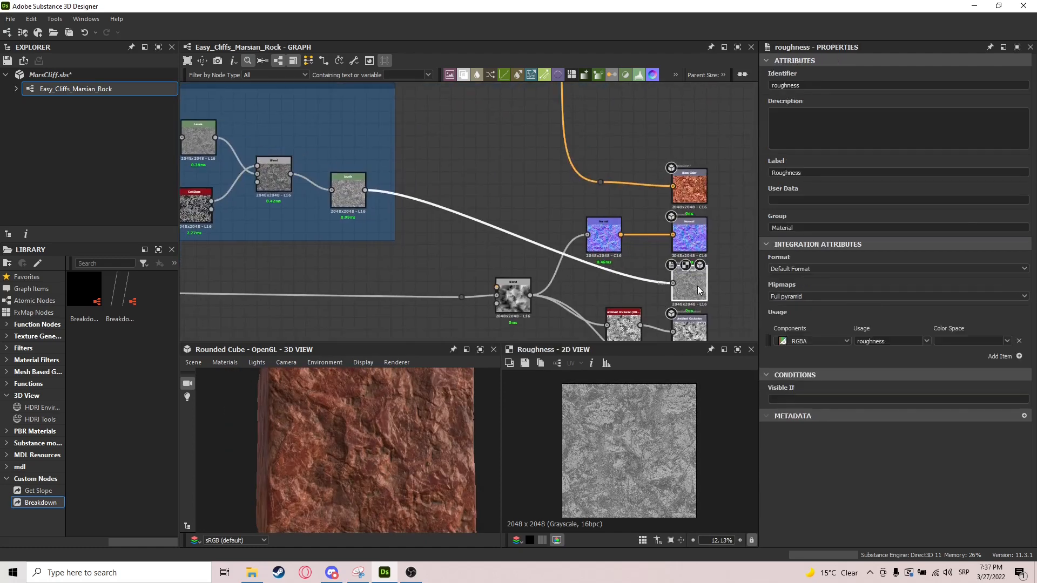
Examine the Copy Blend that feeds the Normal, Ambient Occlusion and Height outputs, enlarging its height map in the 2D view
left_click(510, 296)
middle_click_drag(522, 293, 590, 252)
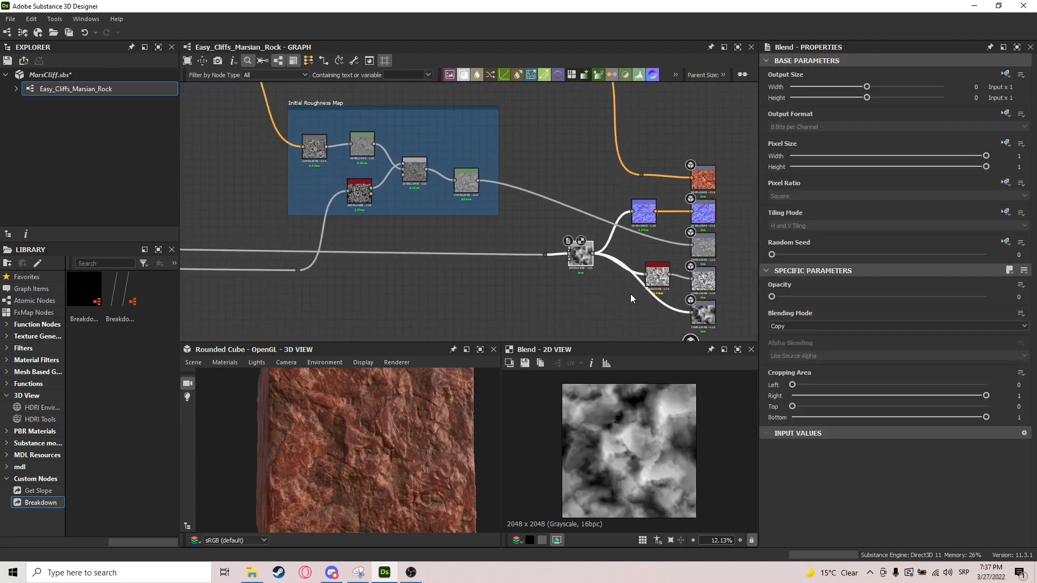
left_click(693, 310)
left_click(580, 256)
scroll(629, 438, "up", 4)
scroll(588, 227, "down", 5)
Trace the height connection back to the Surface Noise frame and open the settings of its Overlay Blend
middle_click_drag(348, 213, 512, 229)
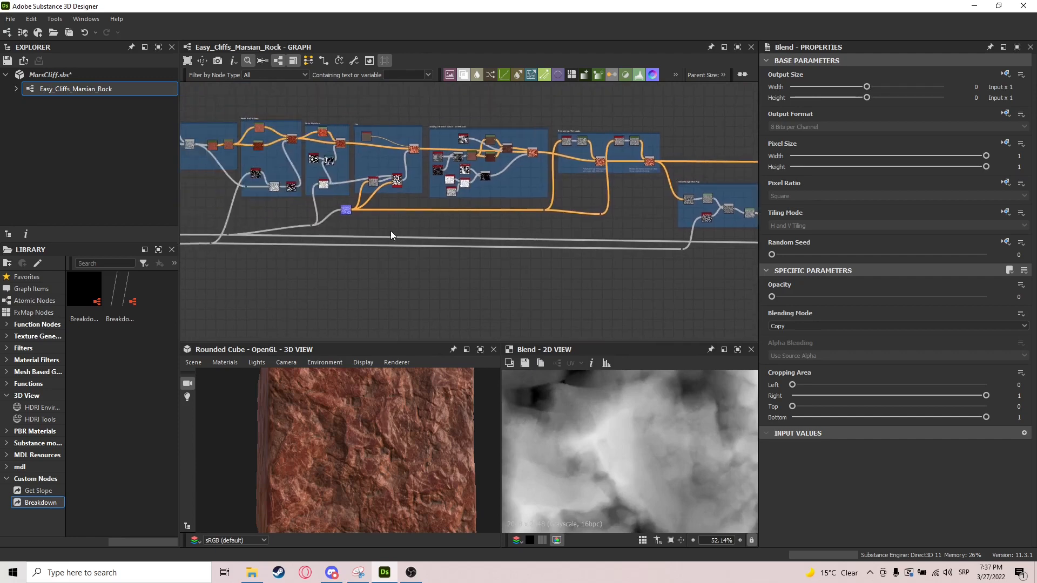
middle_click_drag(391, 233, 413, 235)
scroll(289, 232, "up", 4)
left_click(245, 230)
middle_click_drag(243, 229, 408, 246)
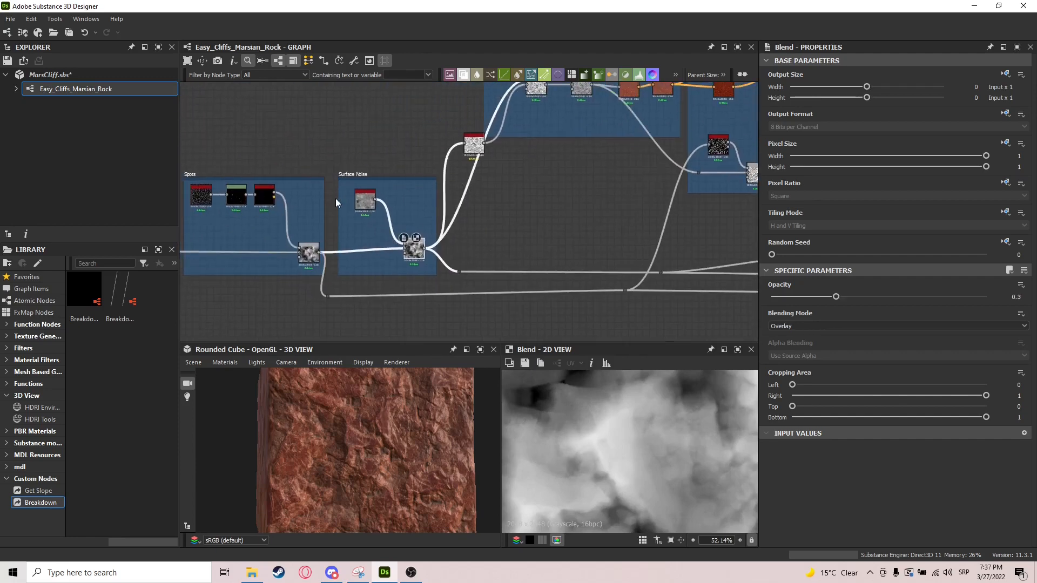
scroll(335, 200, "up", 5)
middle_click_drag(521, 246, 438, 205)
Follow the height connection forward to the output nodes and inspect the rock material's relief in the 3D view
scroll(439, 205, "down", 5)
middle_click_drag(618, 253, 506, 213)
scroll(664, 231, "down", 4)
middle_click_drag(663, 230, 465, 201)
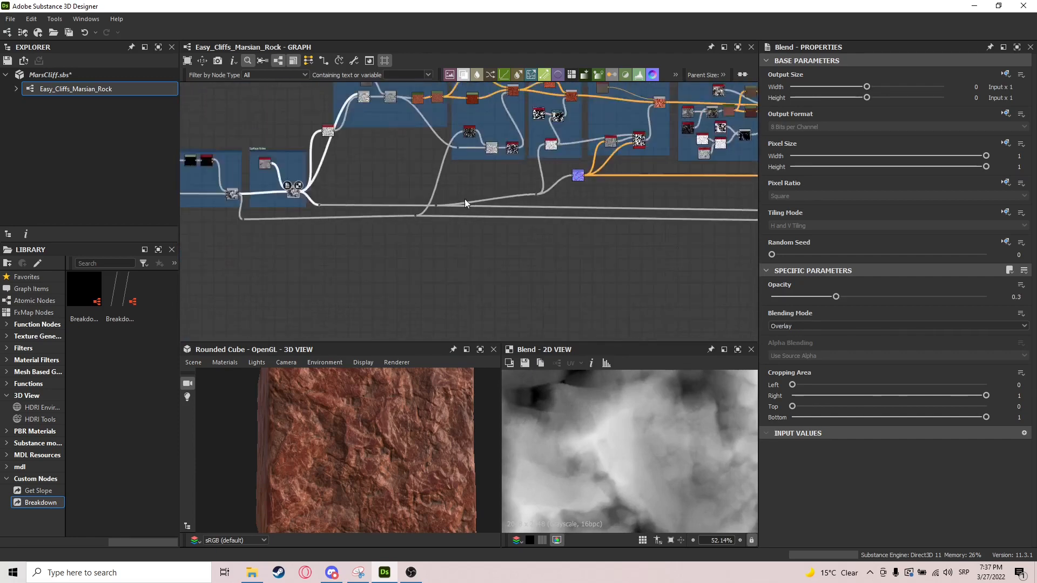
middle_click_drag(707, 222, 475, 216)
middle_click_drag(643, 221, 405, 214)
scroll(490, 200, "up", 5)
middle_click_drag(595, 204, 387, 218)
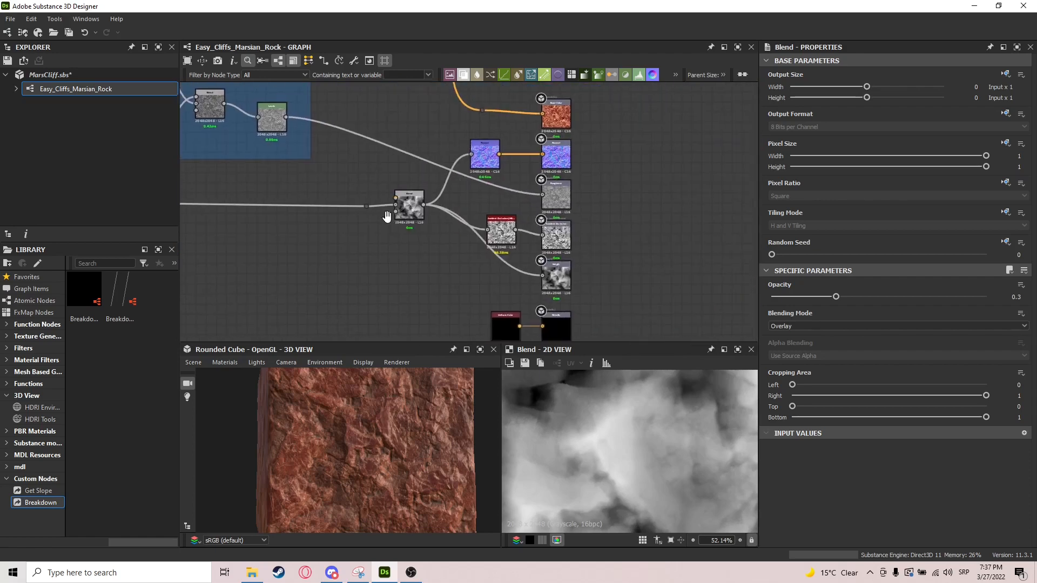
left_click_drag(329, 435, 352, 423)
scroll(352, 424, "down", 2)
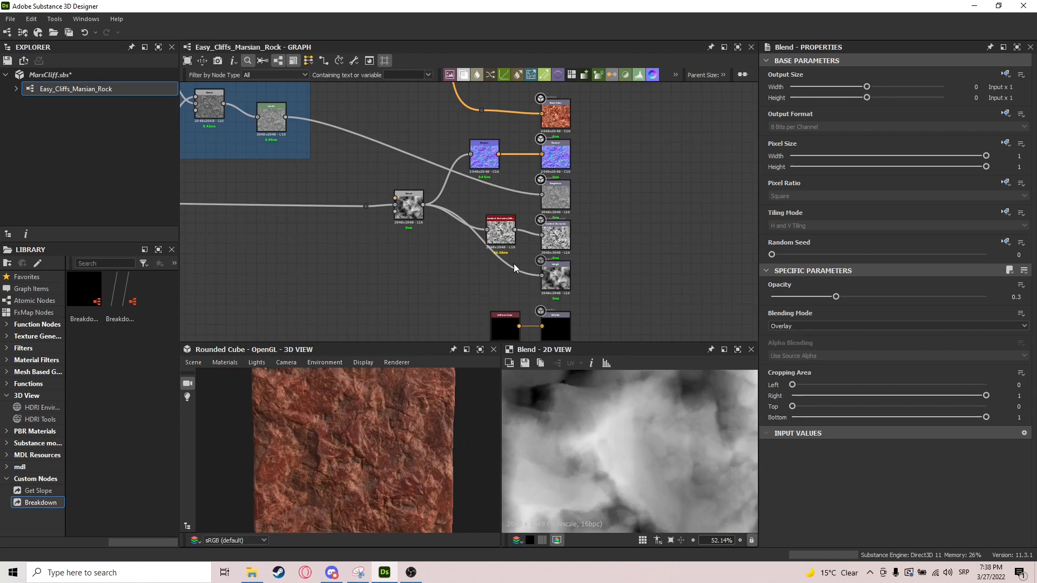
left_click_drag(364, 387, 394, 422)
scroll(411, 413, "up", 3)
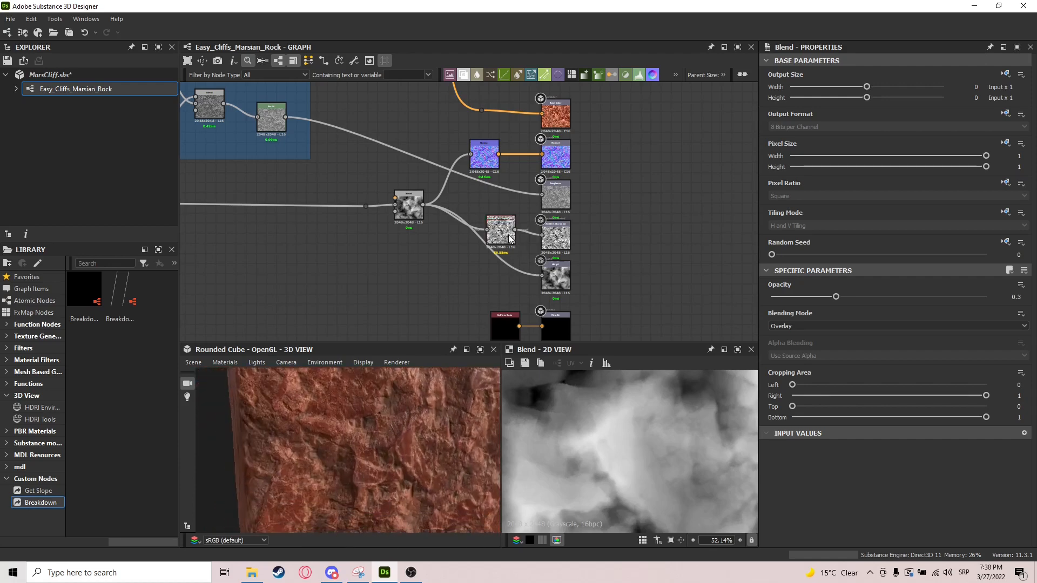
Preview the Ambient Occlusion (HBAO) node and move it closer to the Ambient Occlusion output
scroll(509, 238, "up", 3)
double_click(489, 250)
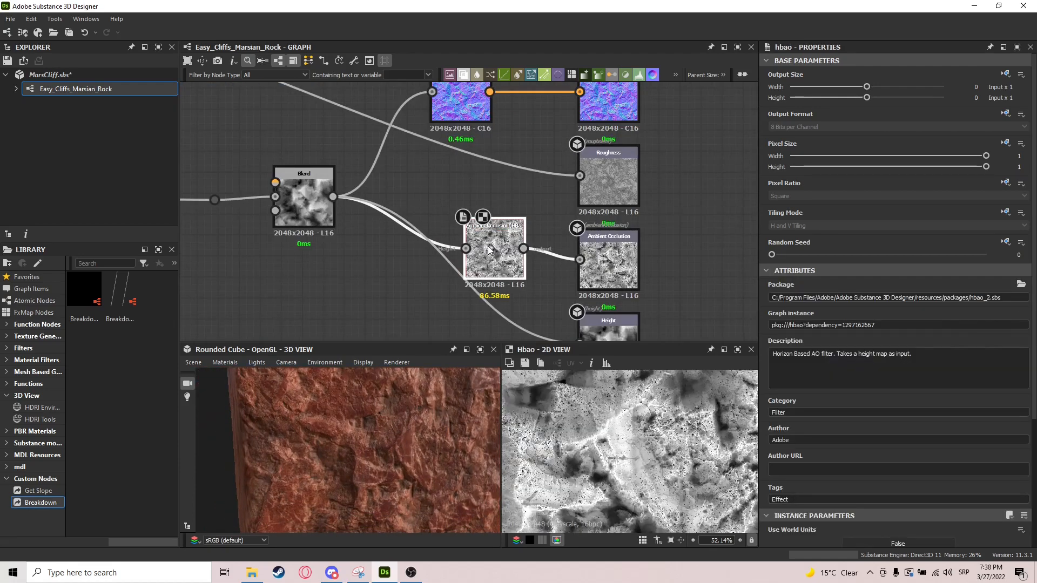
left_click_drag(489, 250, 523, 255)
scroll(850, 423, "down", 5)
double_click(609, 264)
double_click(516, 270)
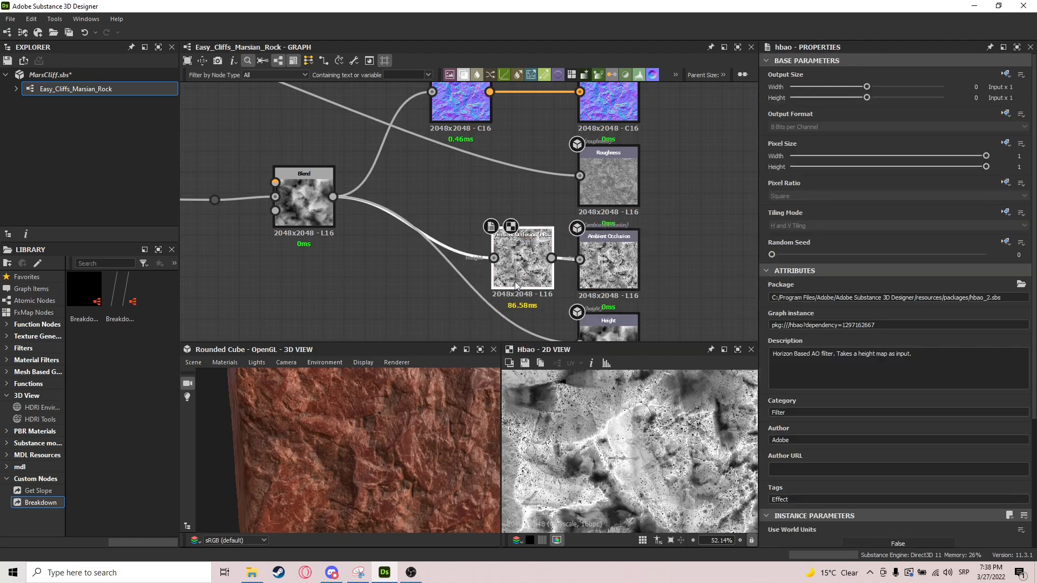
Examine the rock surface's crevices up close and as a whole in the 3D view, and review the complete node graph
scroll(379, 433, "down", 5)
scroll(406, 413, "up", 8)
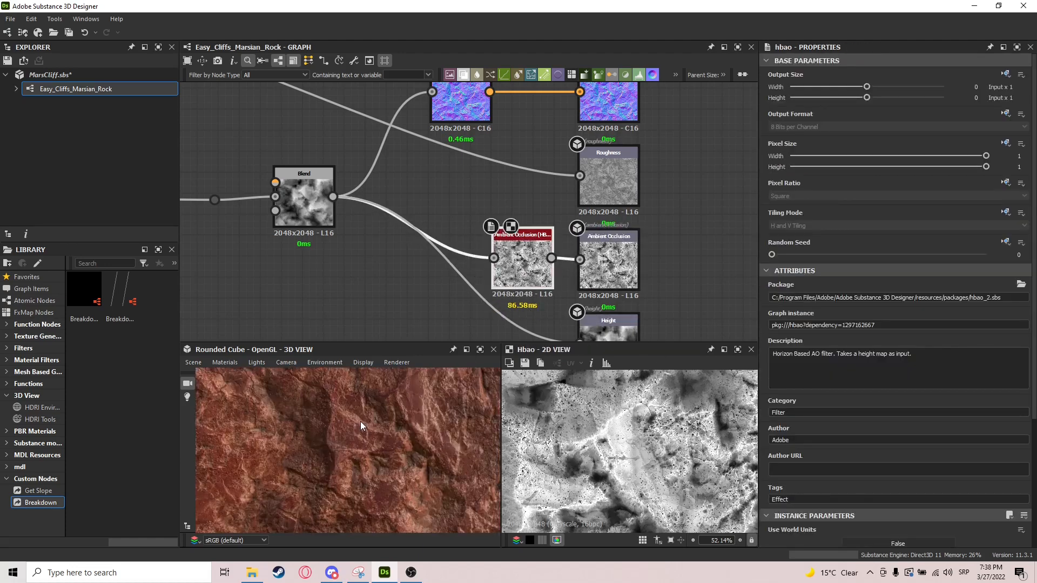
left_click_drag(305, 413, 378, 441)
scroll(309, 439, "down", 4)
scroll(320, 425, "down", 2)
scroll(641, 242, "down", 10)
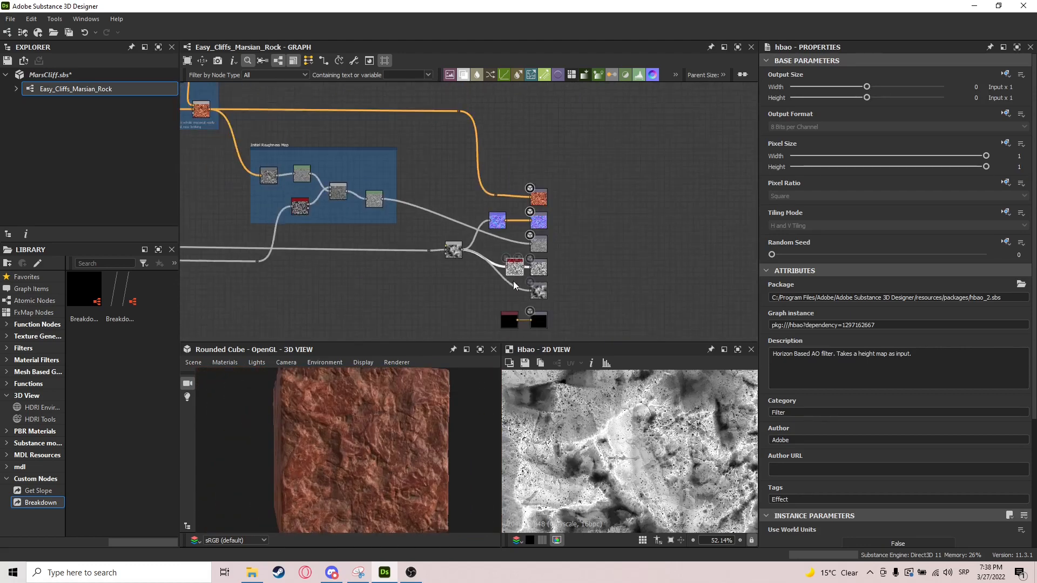
scroll(641, 241, "down", 1)
middle_click_drag(438, 242, 533, 238)
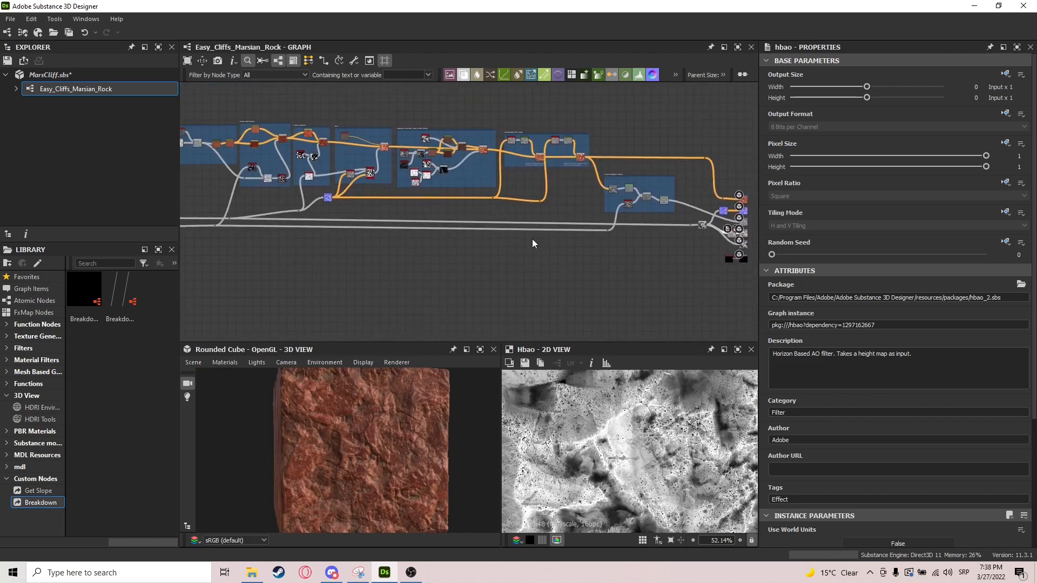